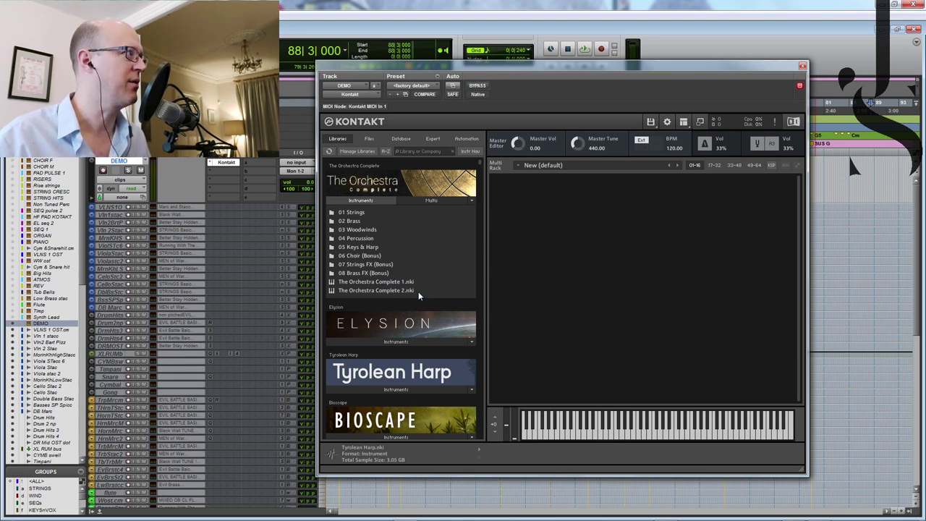
# Step: Load The Orchestra Complete 2.nki, then enlarge and reposition the Kontakt window so the whole instrument interface fits
pyautogui.click(347, 289)
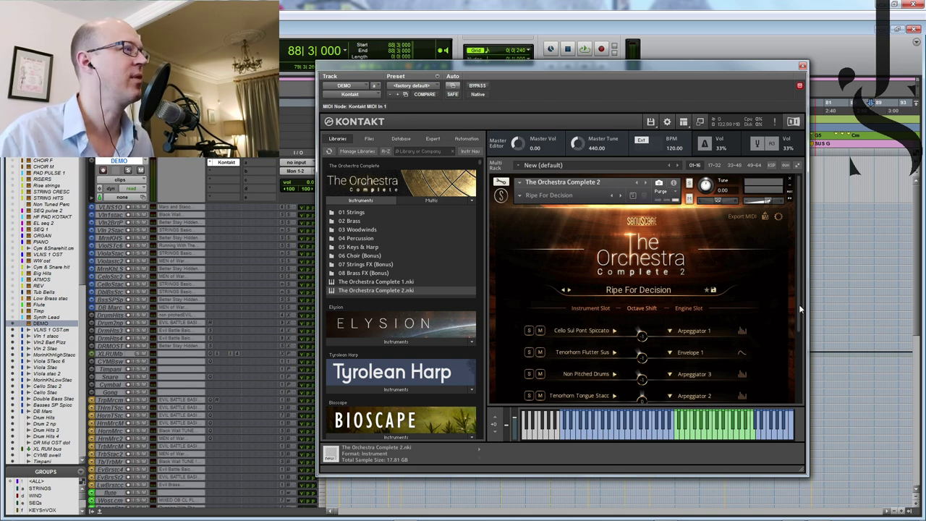
pyautogui.moveTo(802, 476); pyautogui.dragTo(802, 514)
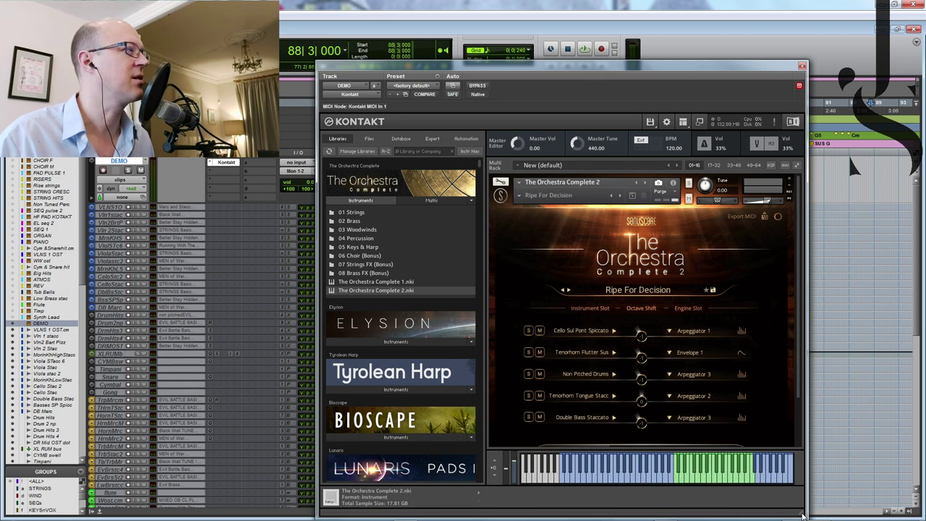
pyautogui.moveTo(649, 71); pyautogui.dragTo(612, 34)
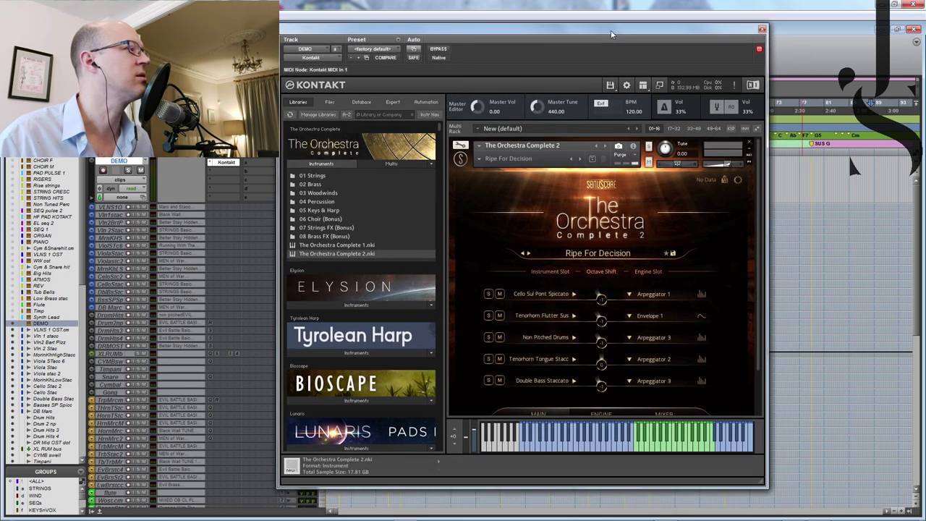
pyautogui.moveTo(765, 480); pyautogui.dragTo(764, 498)
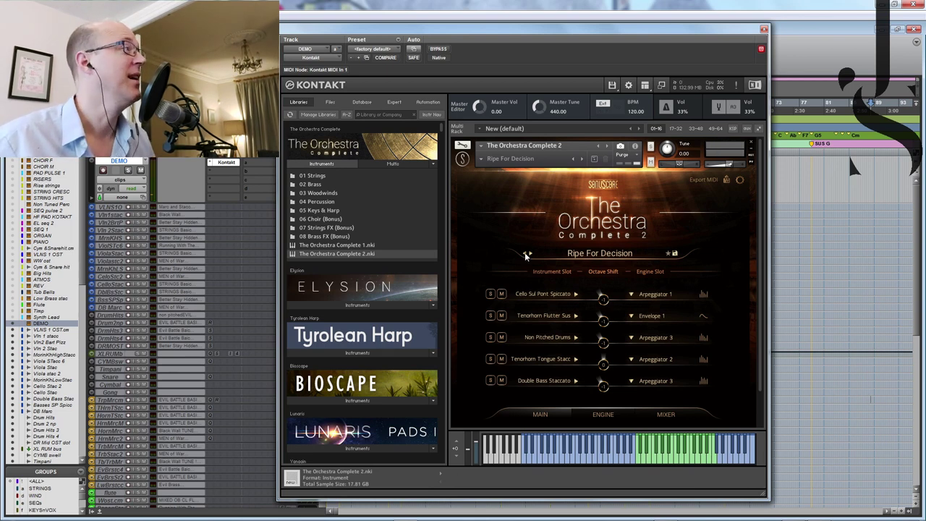
# Step: Open the instrument's preset browser and try the library filters The Orchestra, Strings of Winter and Horns of Hell
pyautogui.click(629, 255)
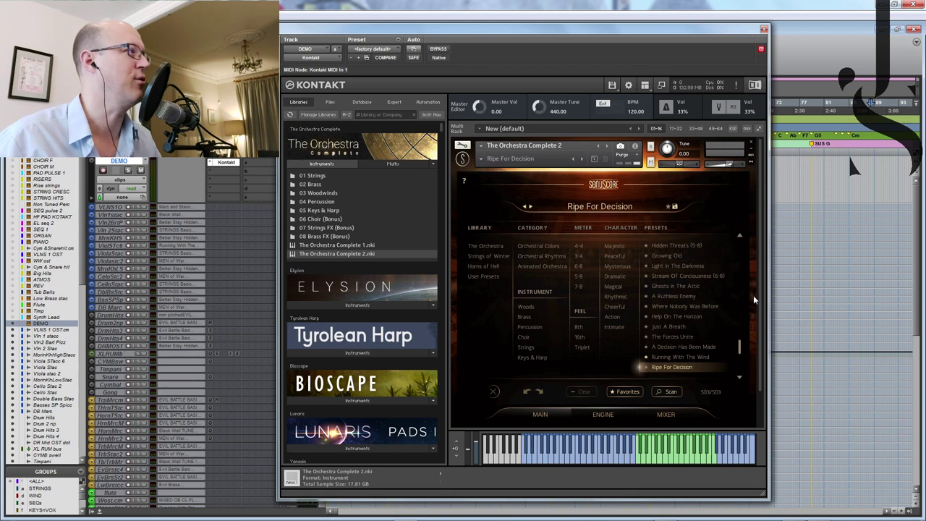
pyautogui.click(483, 248)
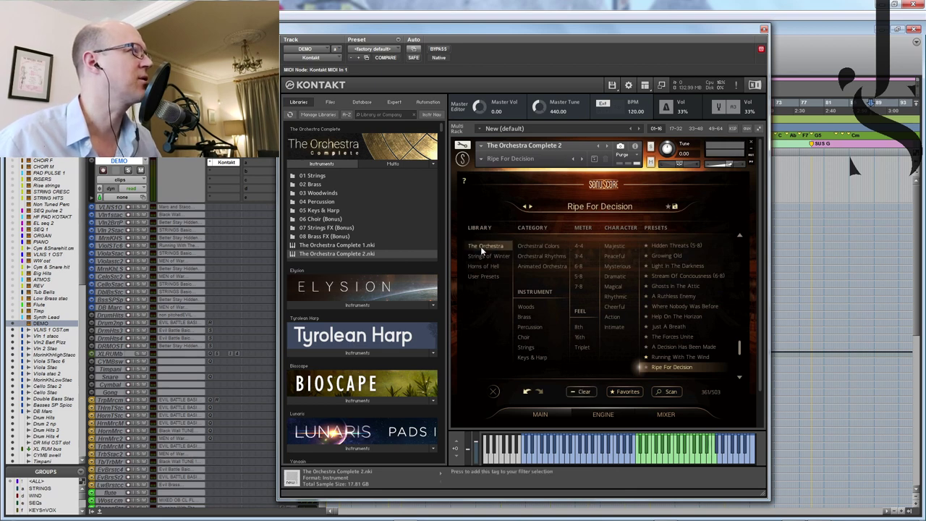
pyautogui.click(483, 249)
pyautogui.click(485, 256)
pyautogui.click(488, 267)
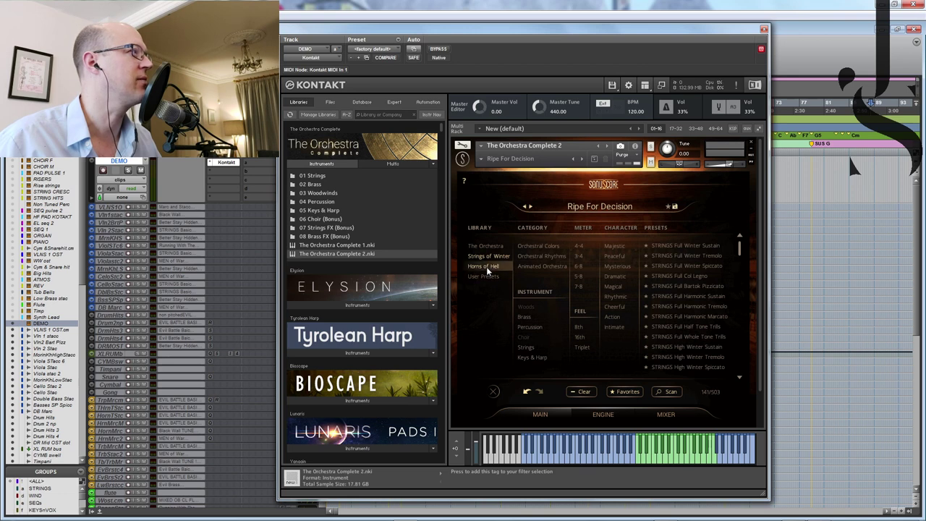
pyautogui.click(486, 266)
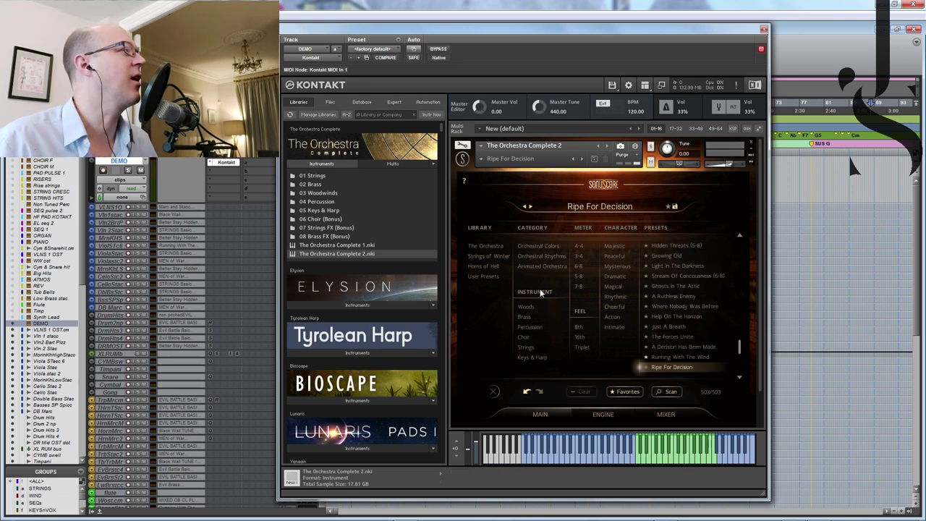
# Step: Filter presets to Strings of Winter and audition STRINGS Full Winter Sustain, Full Col Legno, Low Col Legno and Low Bartok Pizzicato
pyautogui.click(494, 256)
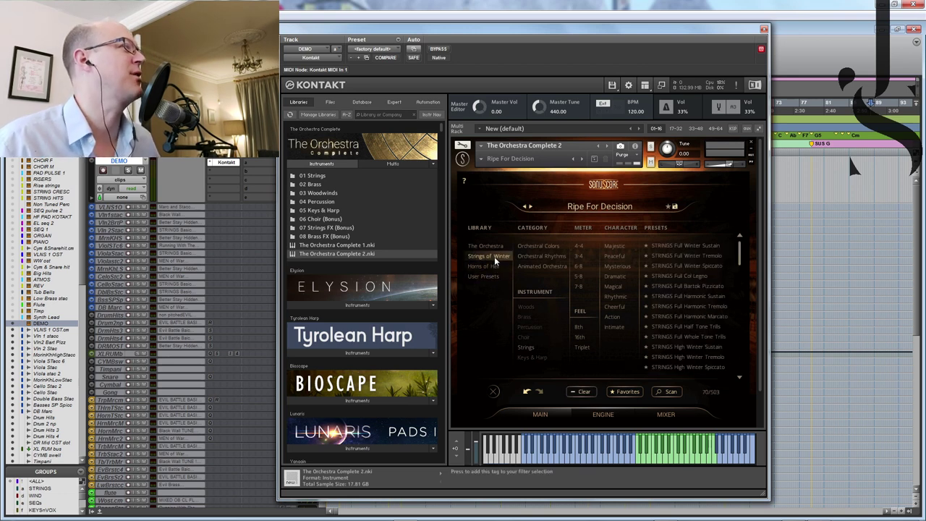
pyautogui.click(698, 244)
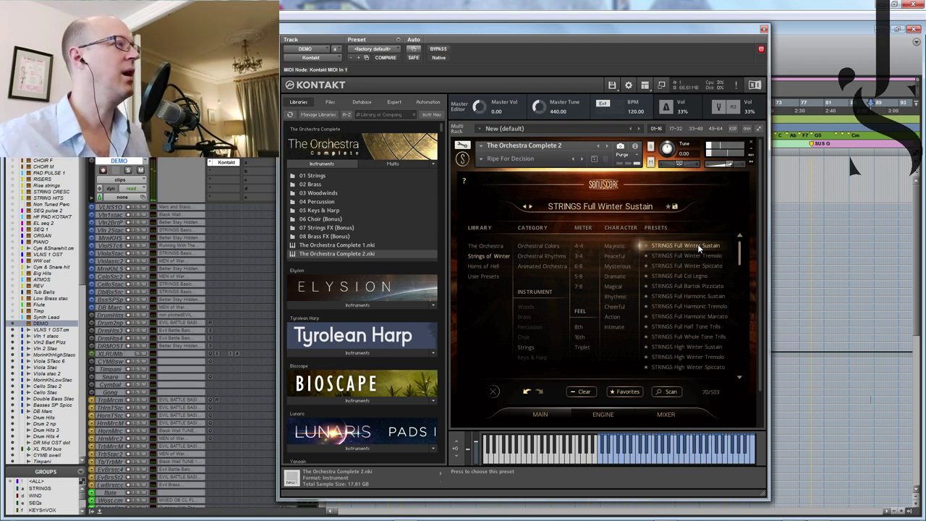
pyautogui.click(701, 275)
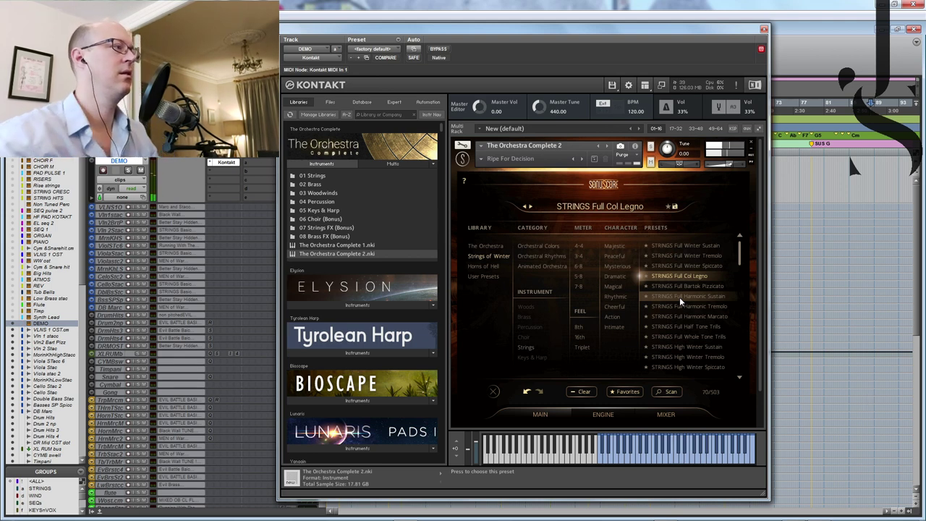
pyautogui.scroll(-5, 694, 302)
pyautogui.click(702, 305)
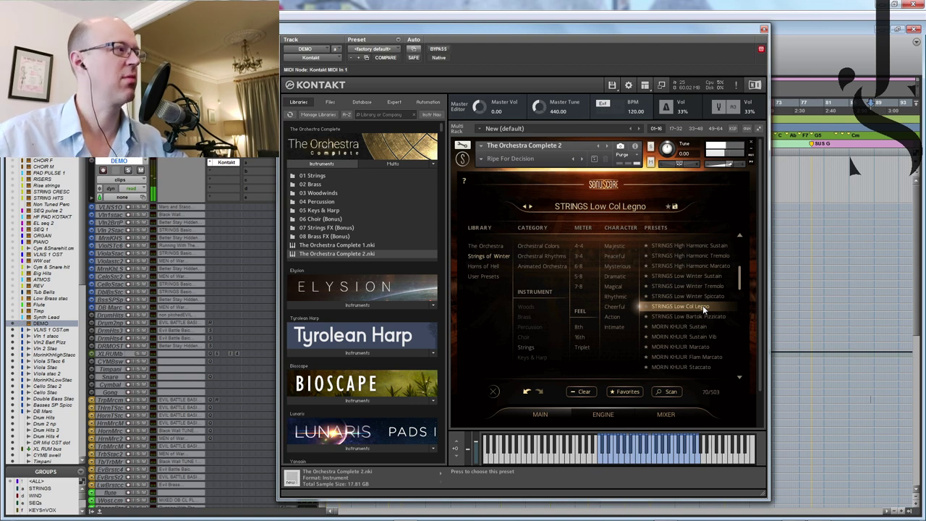
pyautogui.click(699, 317)
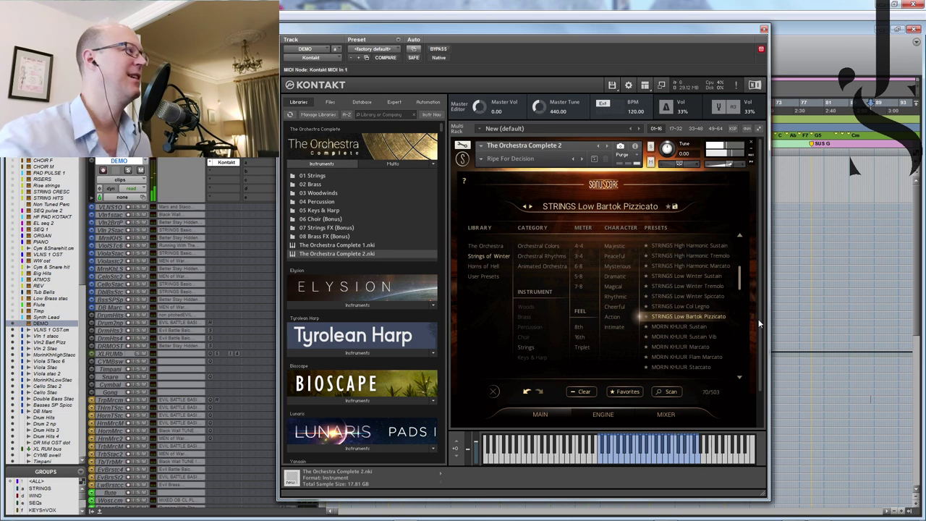
# Step: Switch the library filter to Horns of Hell and audition MIXED Evil Marcato, MIXED Mellow Brass+Organ, ORGAN Soft and ORGAN Bright
pyautogui.click(492, 265)
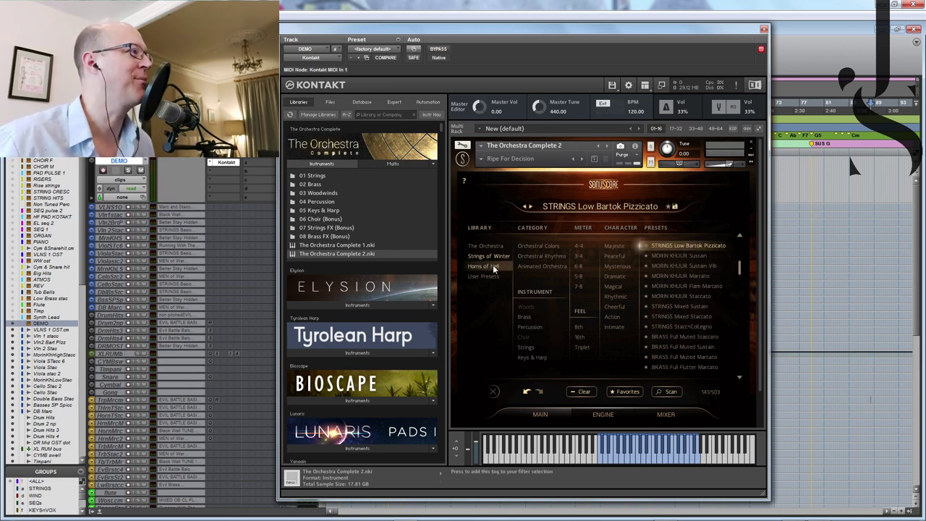
pyautogui.click(494, 257)
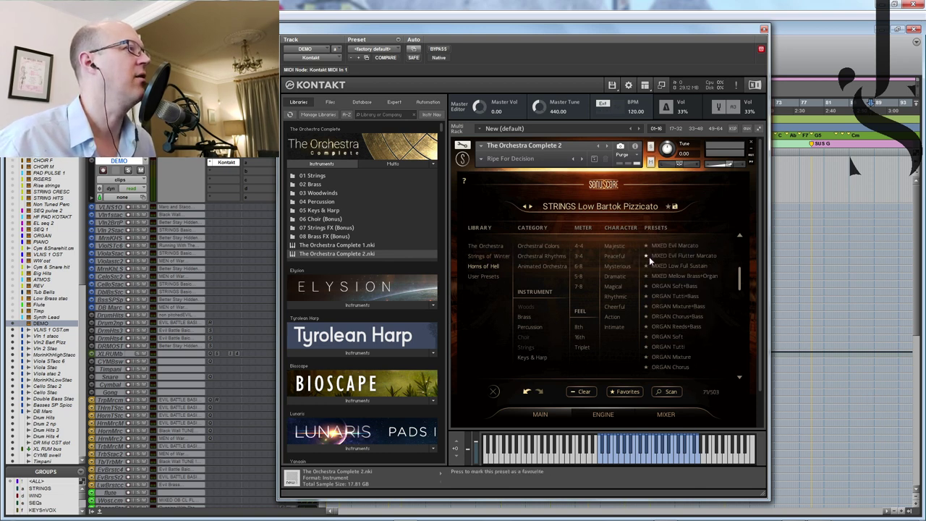
pyautogui.click(682, 246)
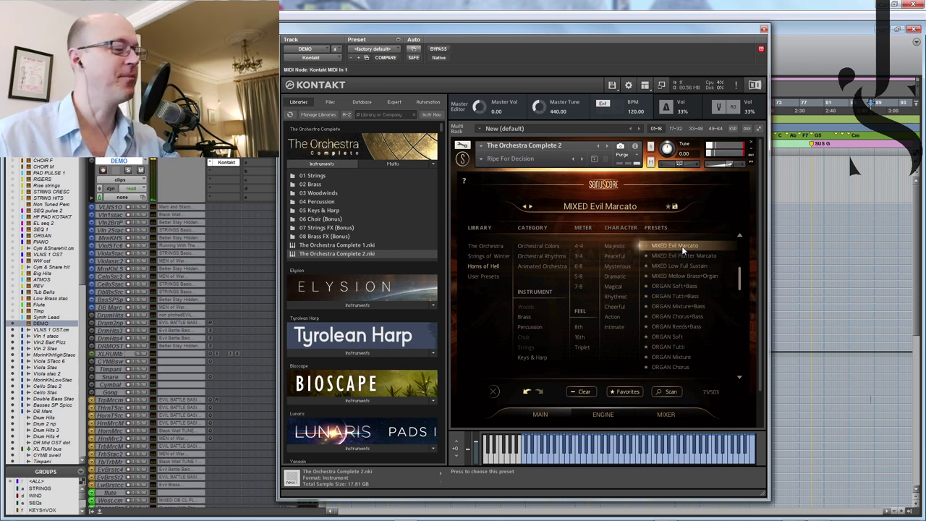
pyautogui.click(697, 276)
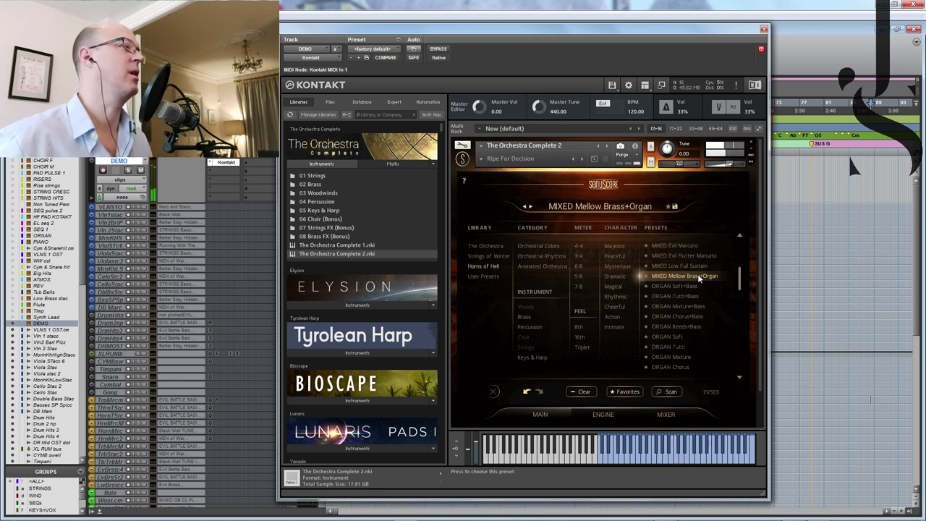
pyautogui.click(674, 337)
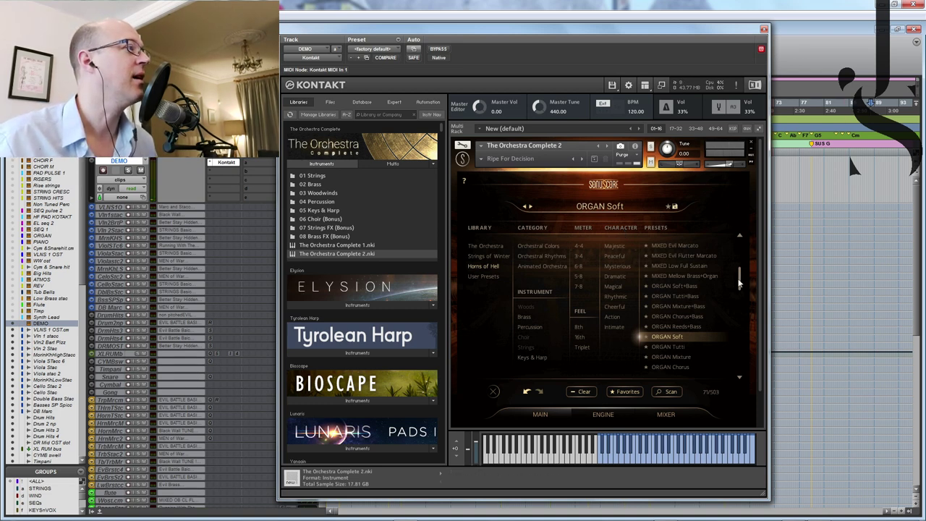
pyautogui.moveTo(738, 279); pyautogui.dragTo(740, 291)
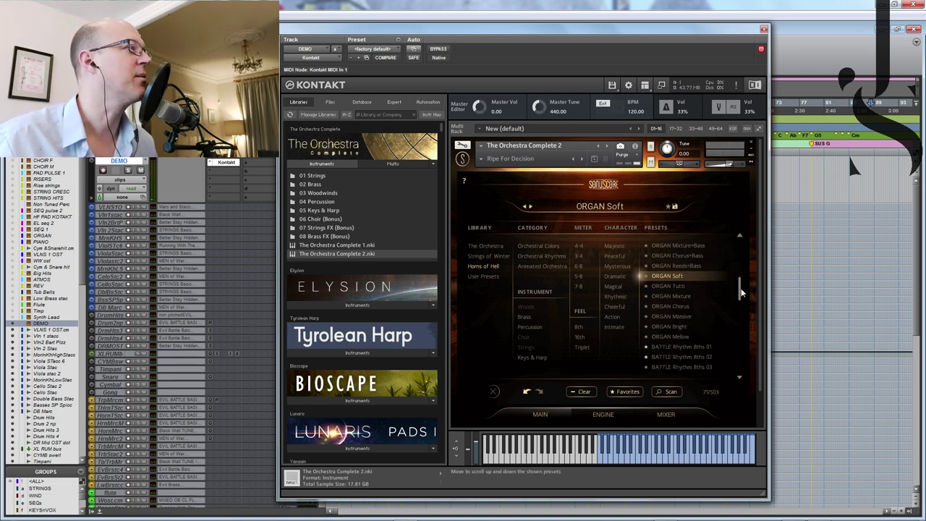
pyautogui.click(688, 326)
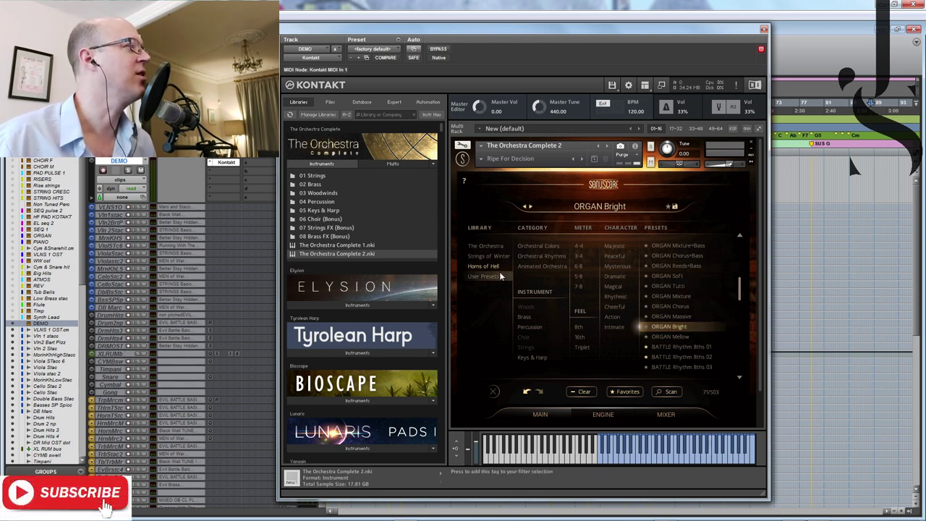
# Step: Review the Horns of Hell presets in the Animated Orchestra and Orchestral Colors categories
pyautogui.click(546, 244)
pyautogui.click(548, 268)
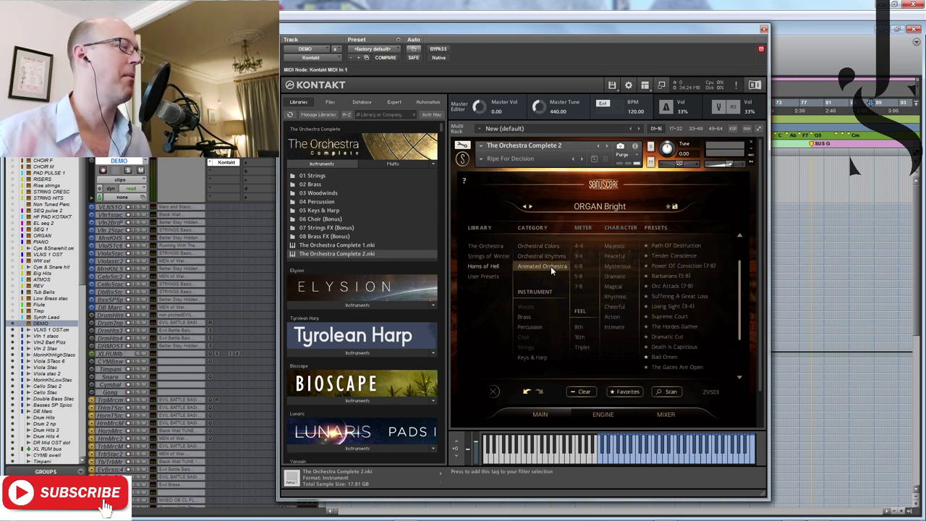
pyautogui.click(550, 246)
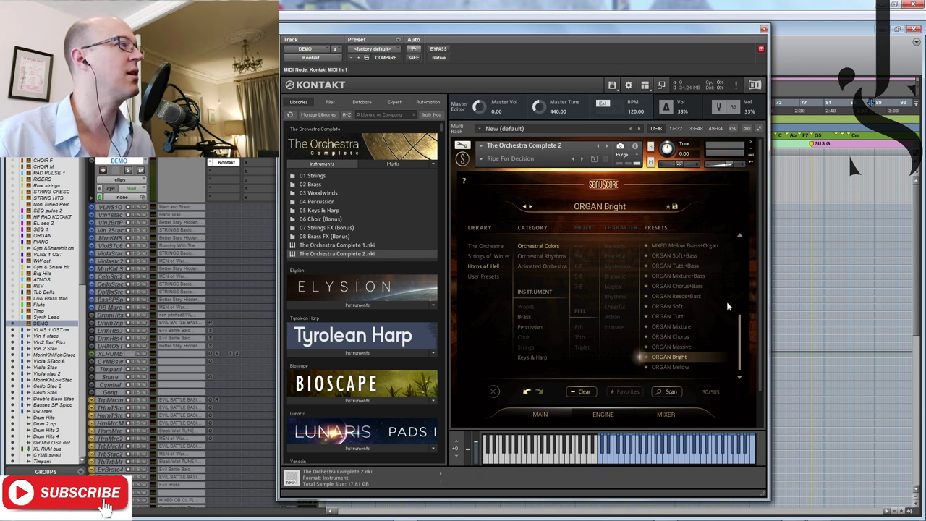
pyautogui.moveTo(739, 351); pyautogui.dragTo(739, 256)
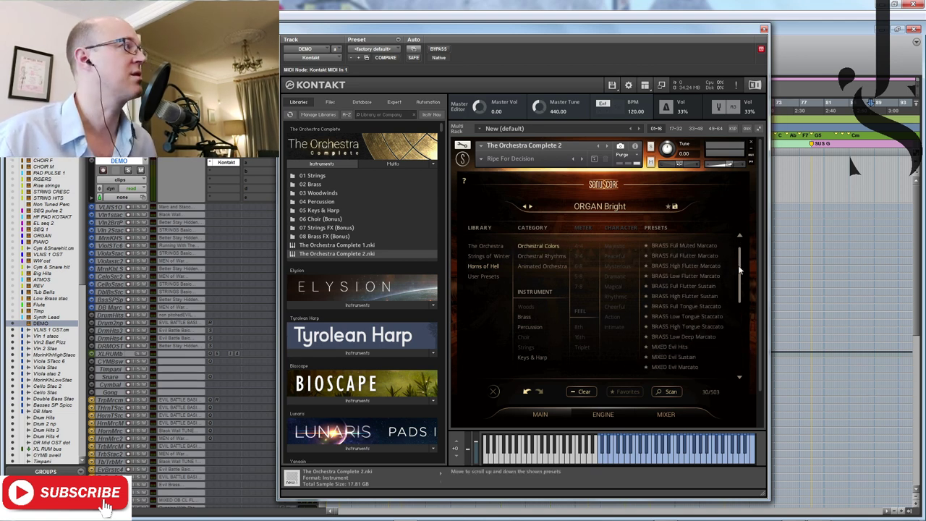
# Step: Filter by Orchestral Rhythms, load the BATTLE Rhythm Triplets 01 preset and return to the instrument's main page
pyautogui.click(538, 256)
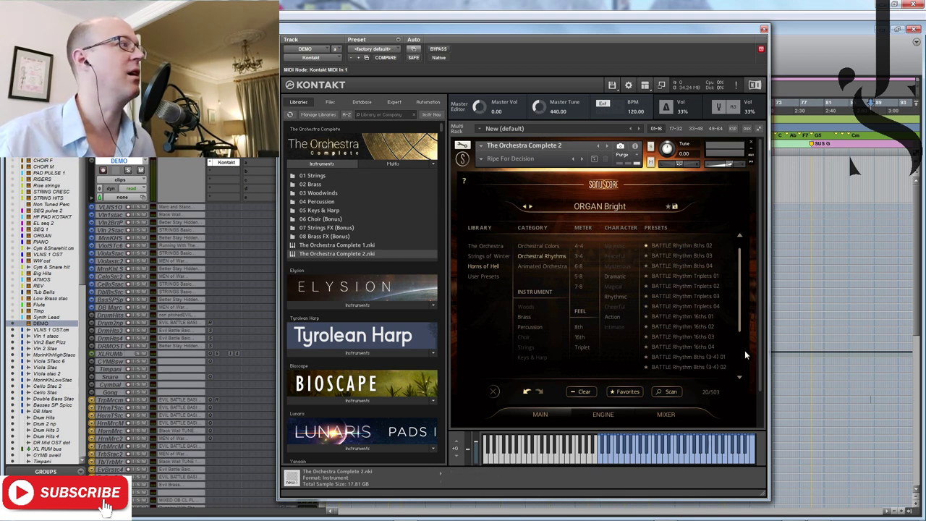
pyautogui.click(691, 276)
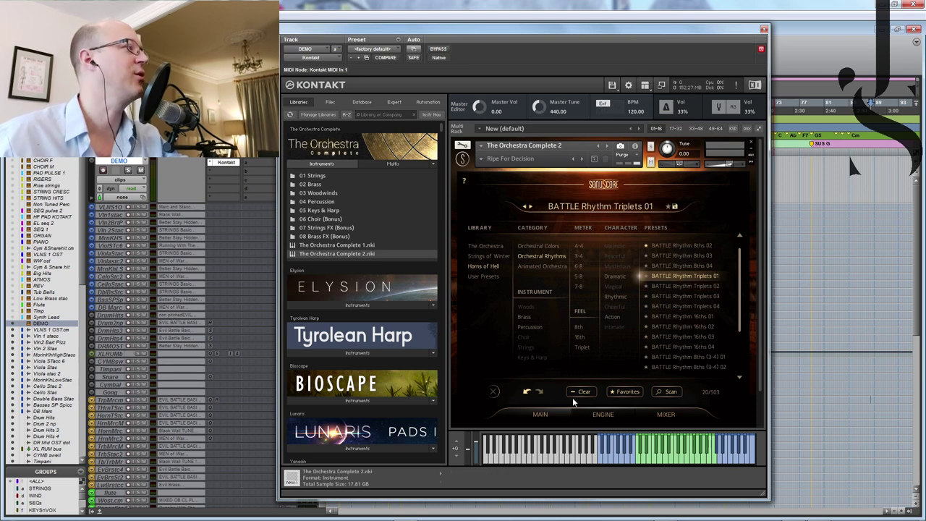
pyautogui.click(541, 413)
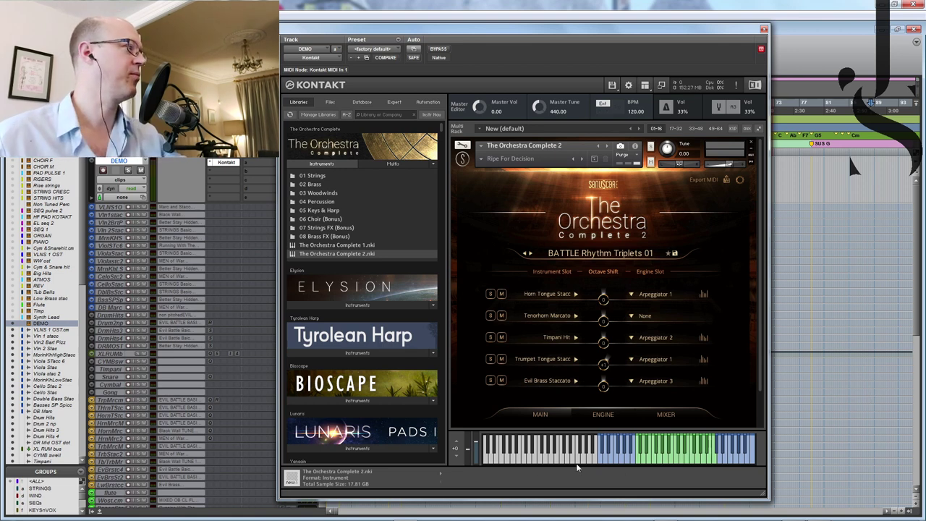
# Step: Shift the on-screen keyboard's displayed range up two octaves and play a key in the lower blue zone
pyautogui.click(456, 444)
pyautogui.click(456, 444)
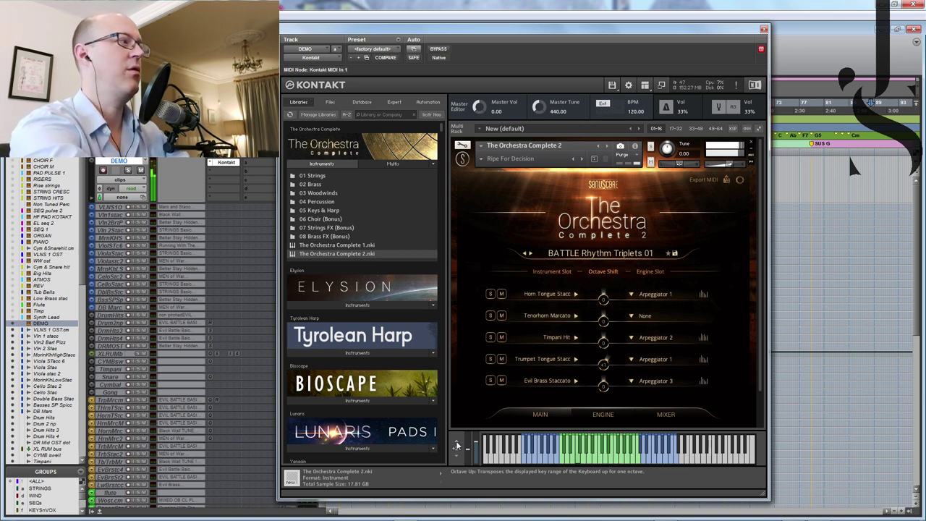
pyautogui.click(471, 157)
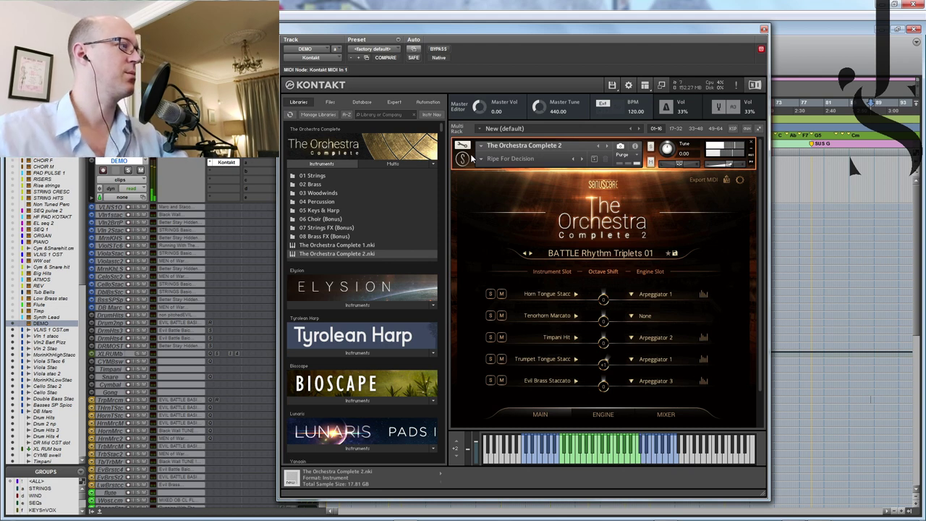
pyautogui.click(550, 450)
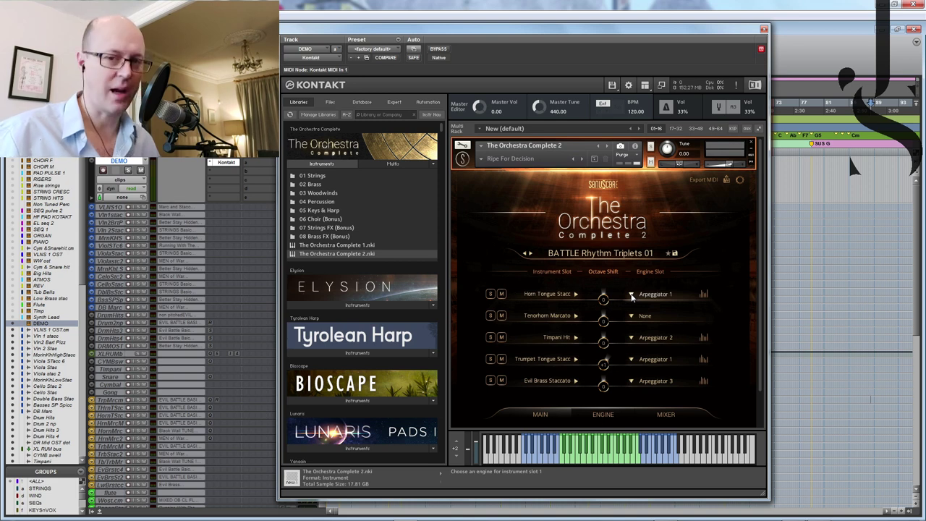
# Step: Replace the instrument in slot 1 with the Strings section's Viola Sul Pont Spiccato and return to the main page
pyautogui.click(545, 295)
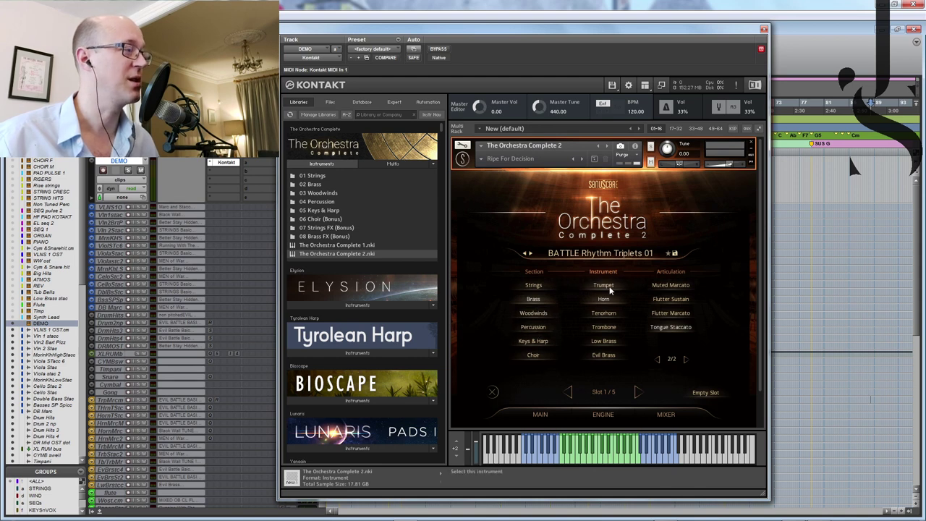
pyautogui.click(533, 285)
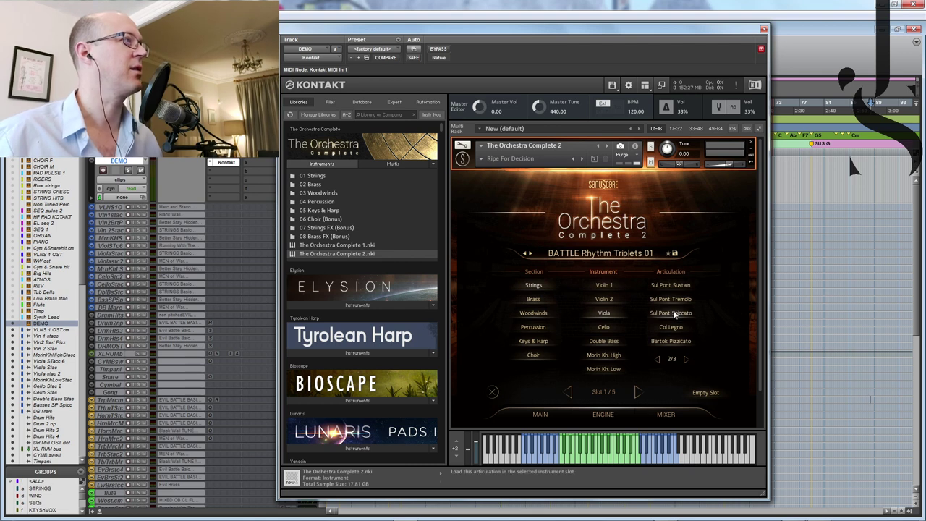
pyautogui.click(672, 314)
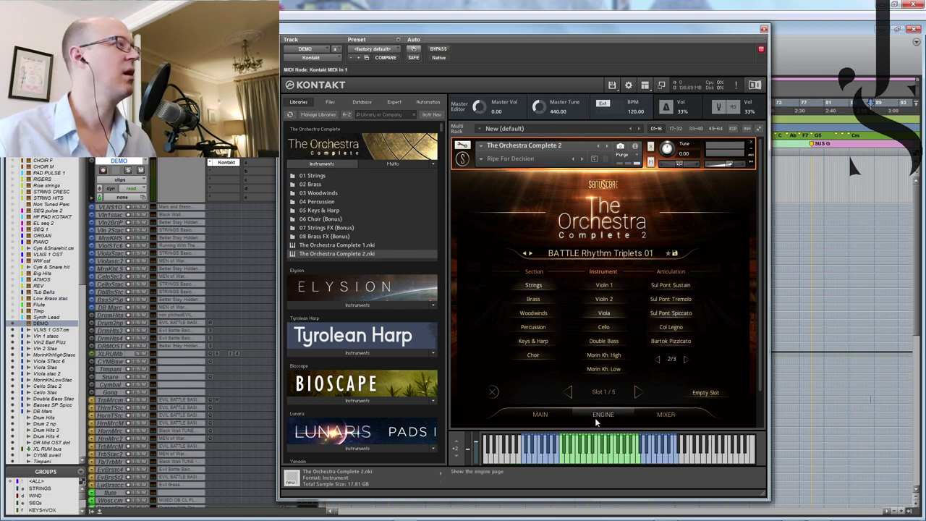
pyautogui.click(541, 415)
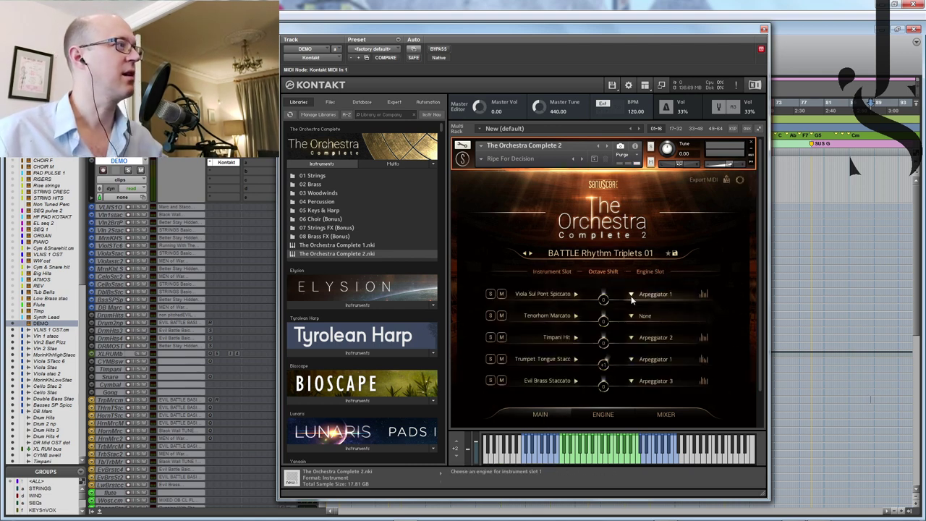
# Step: Solo the Viola Sul Pont Spiccato slot and set its engine to None
pyautogui.click(490, 294)
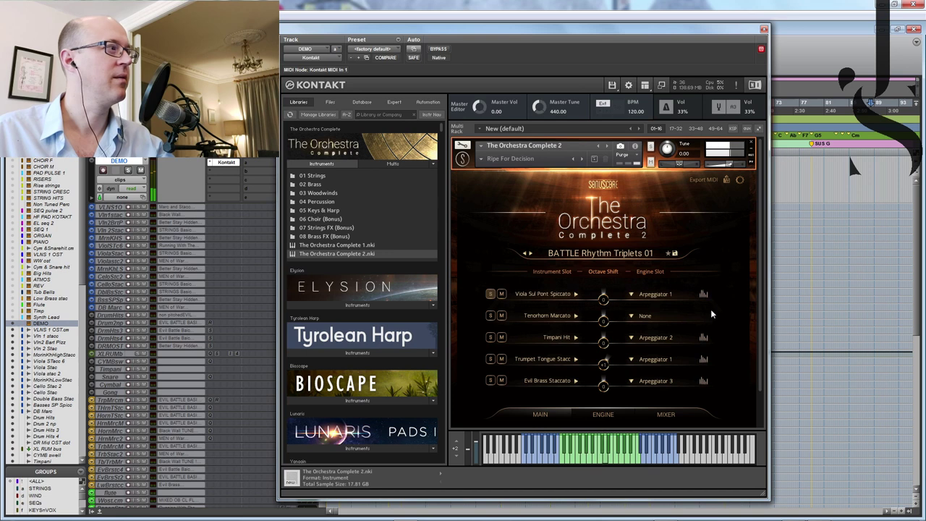
pyautogui.click(632, 296)
pyautogui.click(644, 304)
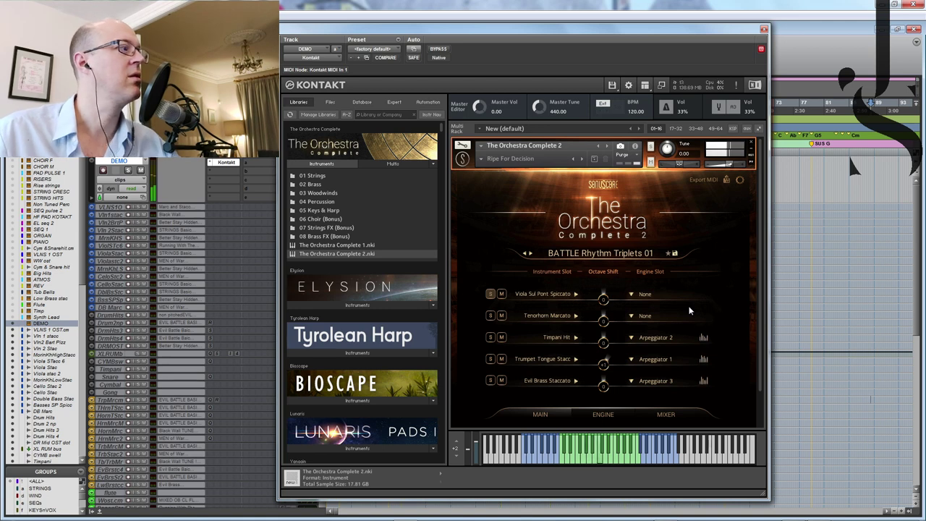
# Step: Set the Viola Sul Pont Spiccato slot's engine to Arpeggiator 1 and examine that arpeggiator's note order and rate options
pyautogui.click(631, 295)
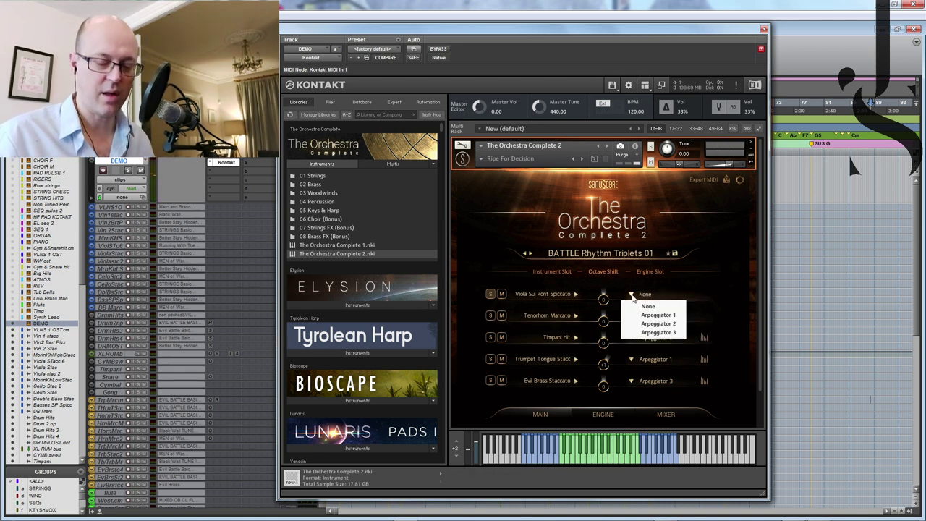
pyautogui.click(658, 315)
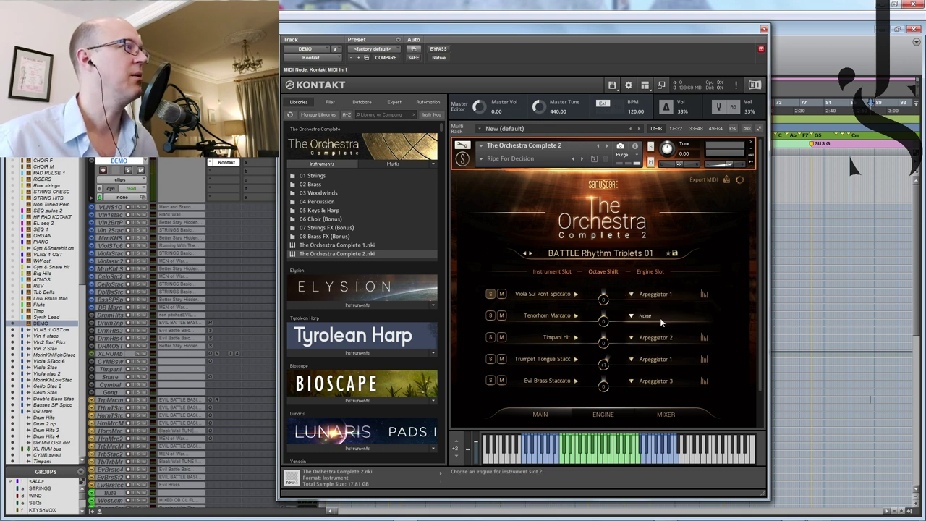
pyautogui.click(602, 414)
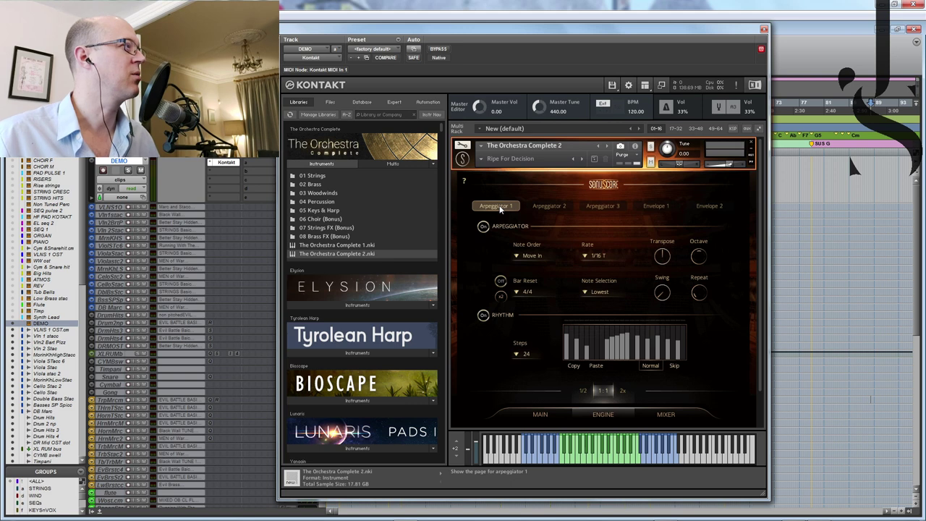
pyautogui.click(526, 257)
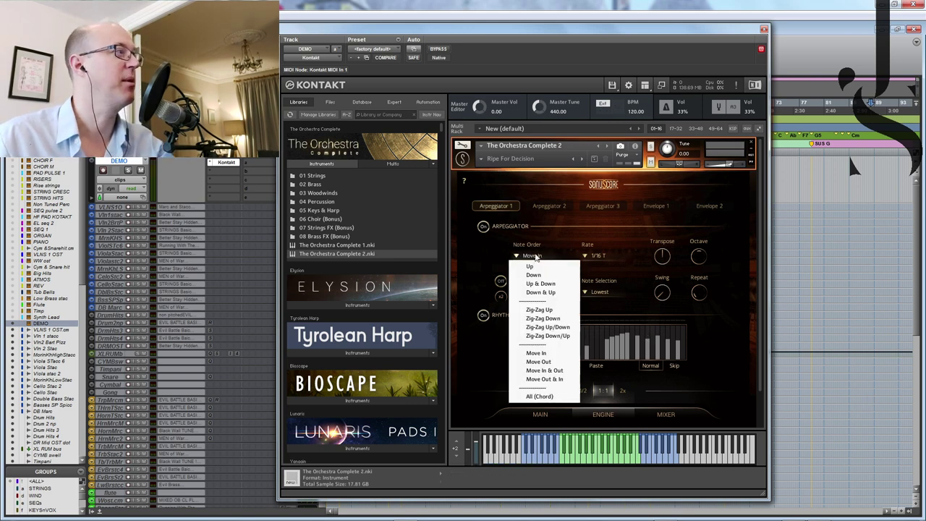
pyautogui.click(567, 248)
pyautogui.click(590, 257)
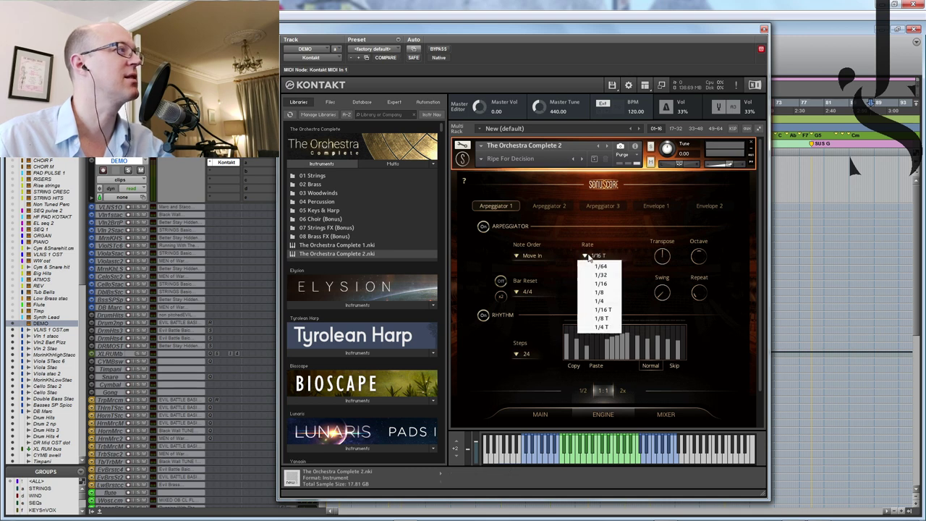
pyautogui.click(617, 248)
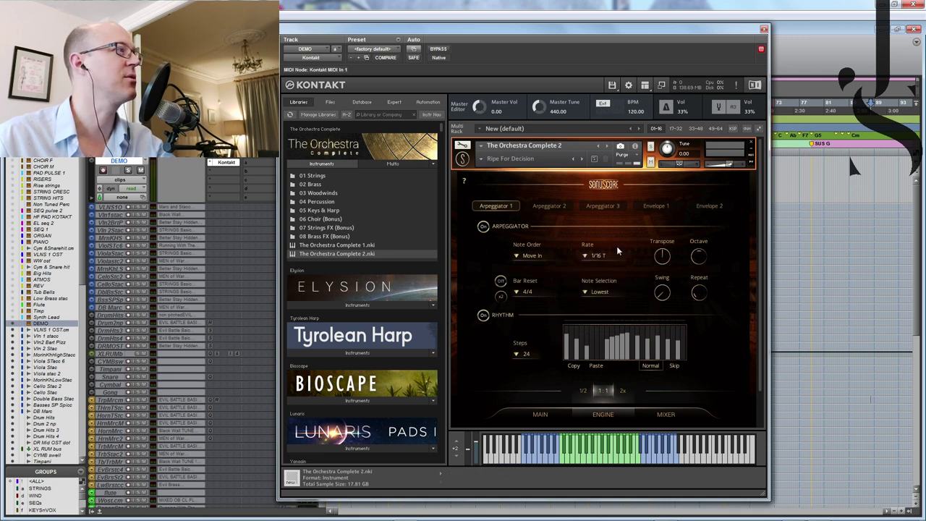
# Step: Set Arpeggiator 1's note selection to Off and redraw the velocity steps of its rhythm pattern
pyautogui.click(584, 293)
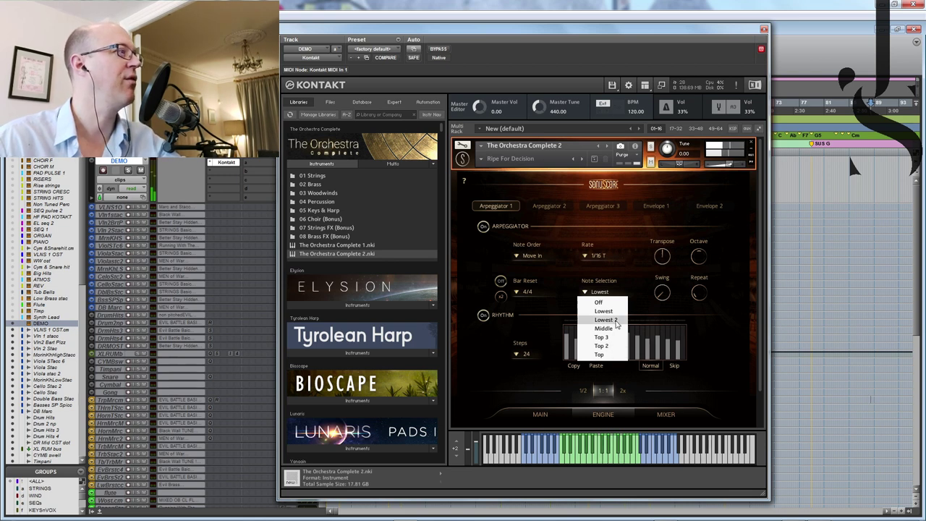
pyautogui.click(600, 303)
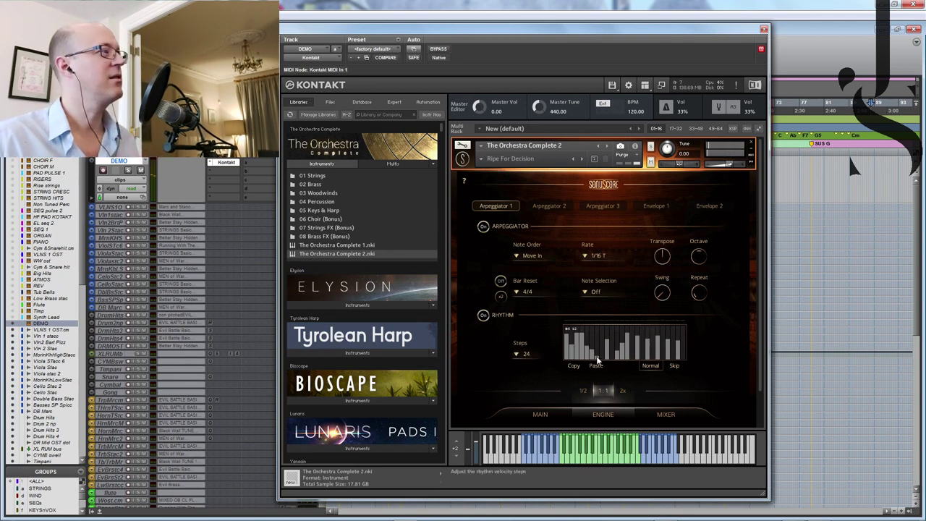
pyautogui.moveTo(653, 339); pyautogui.dragTo(685, 329)
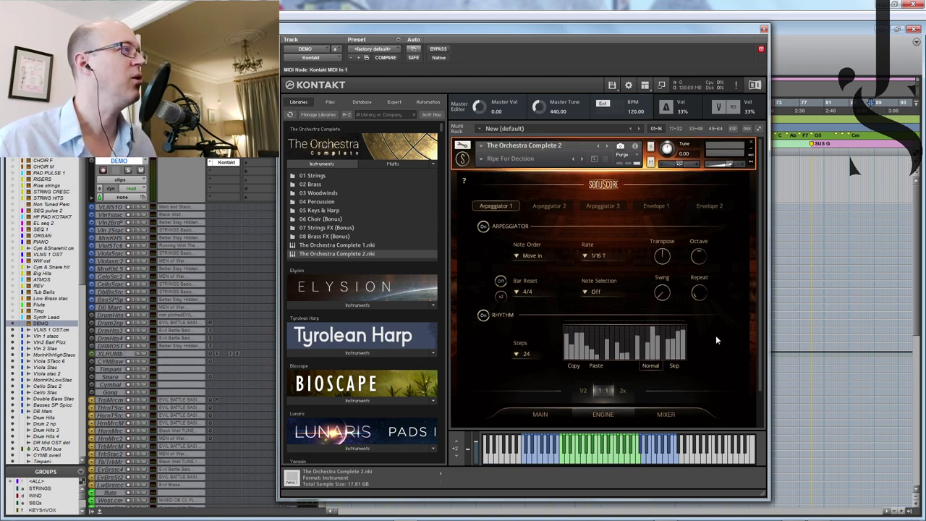
# Step: View the Envelope 1 and Arpeggiator 1 engine settings and return to the instrument's main page
pyautogui.click(656, 207)
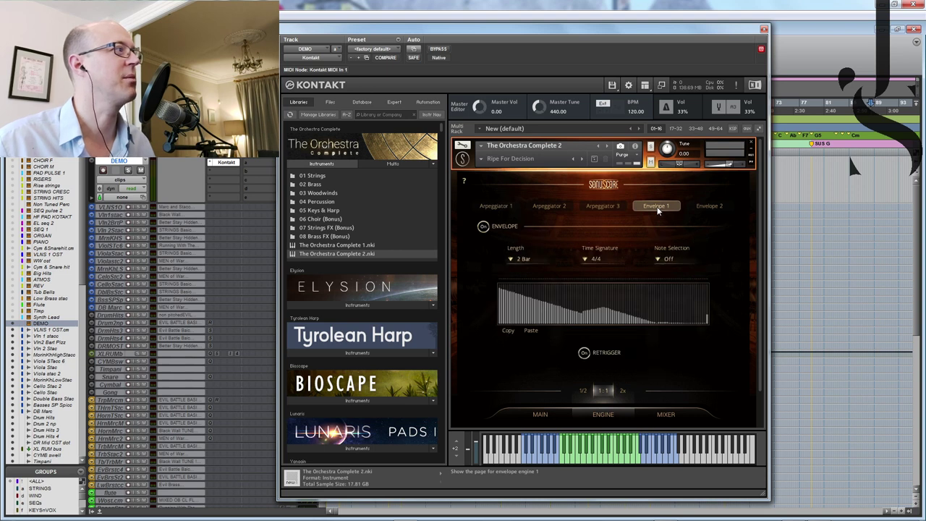
pyautogui.click(508, 208)
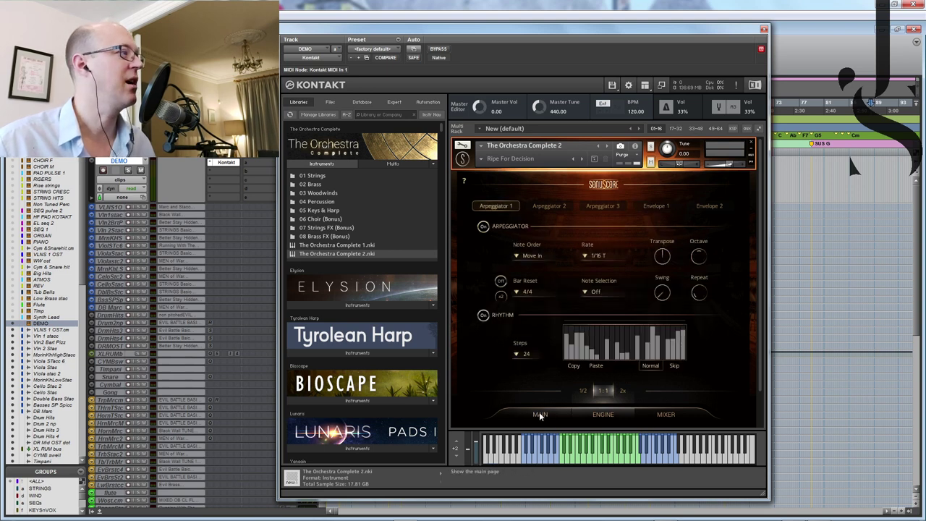
pyautogui.click(540, 415)
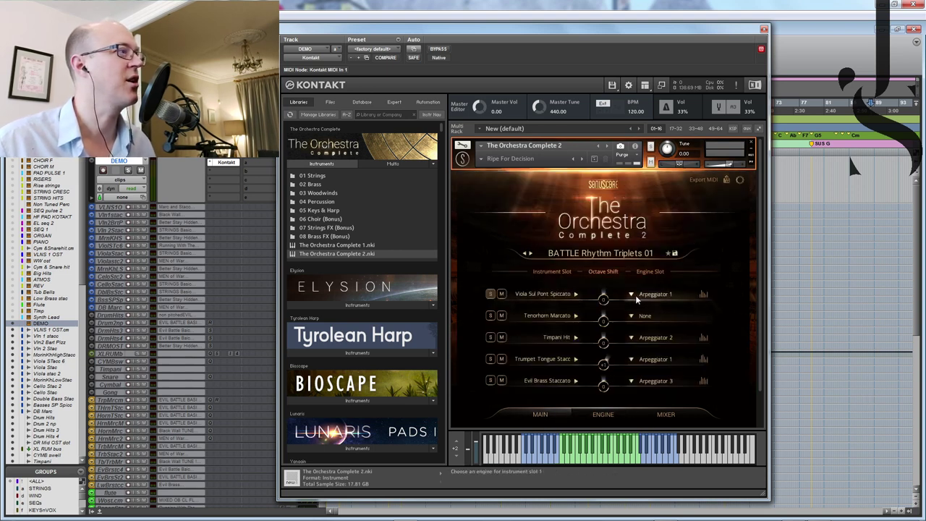
# Step: Replace the instrument in slot 1 with the Woodwinds section's Flute Sustain and return to the main page
pyautogui.click(631, 295)
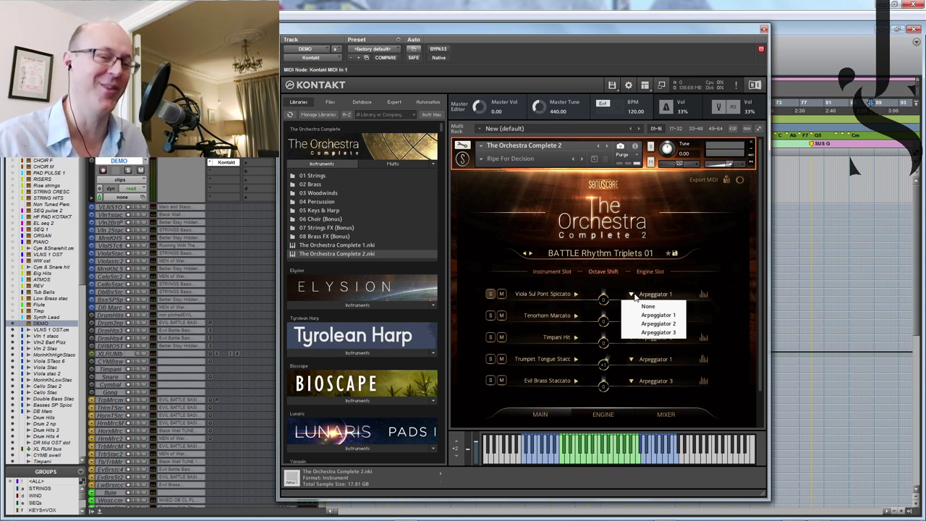
pyautogui.click(559, 294)
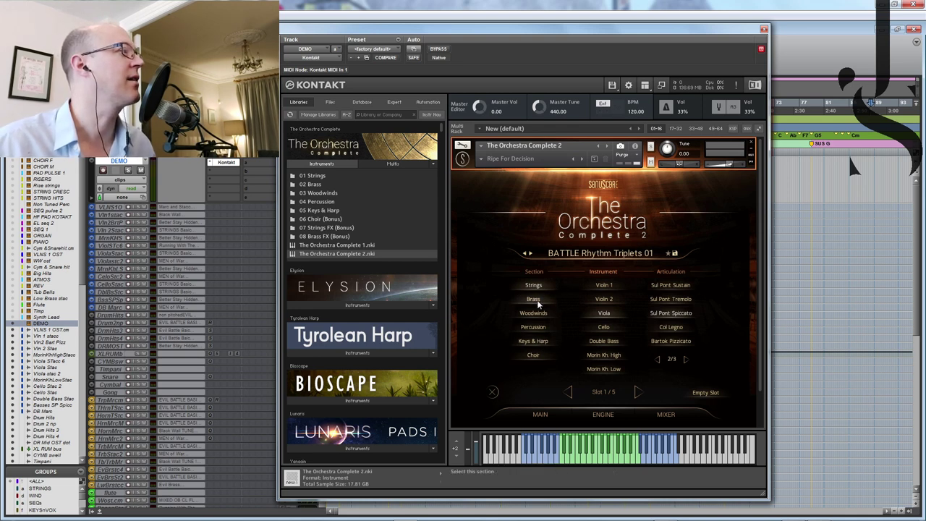
pyautogui.click(535, 312)
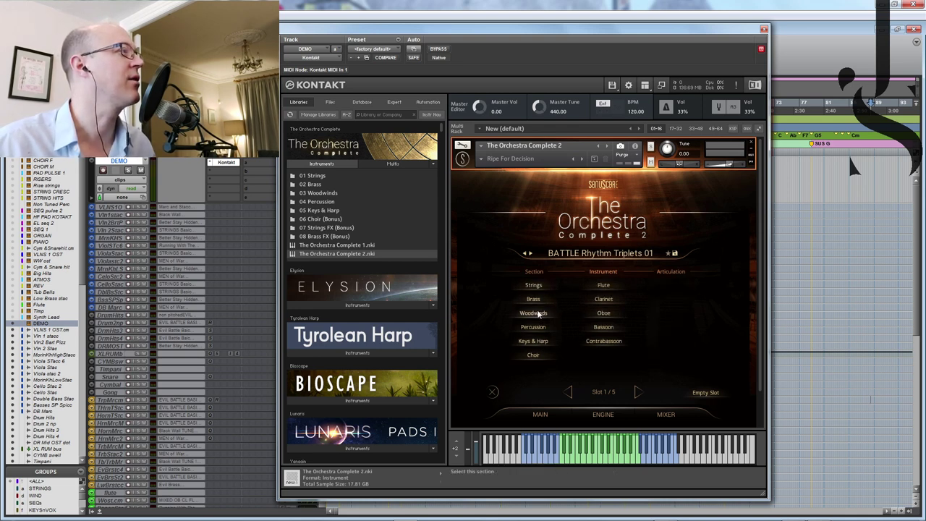
pyautogui.click(603, 285)
pyautogui.click(671, 314)
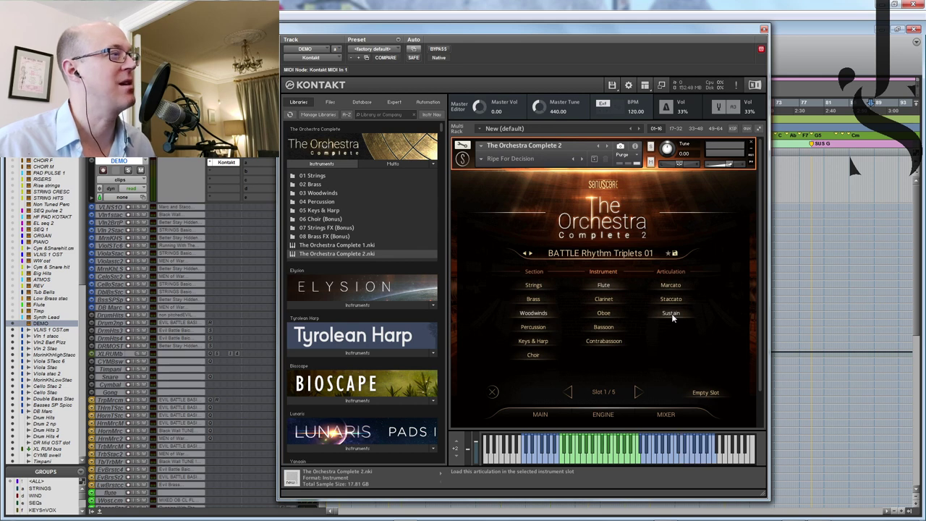
pyautogui.click(493, 391)
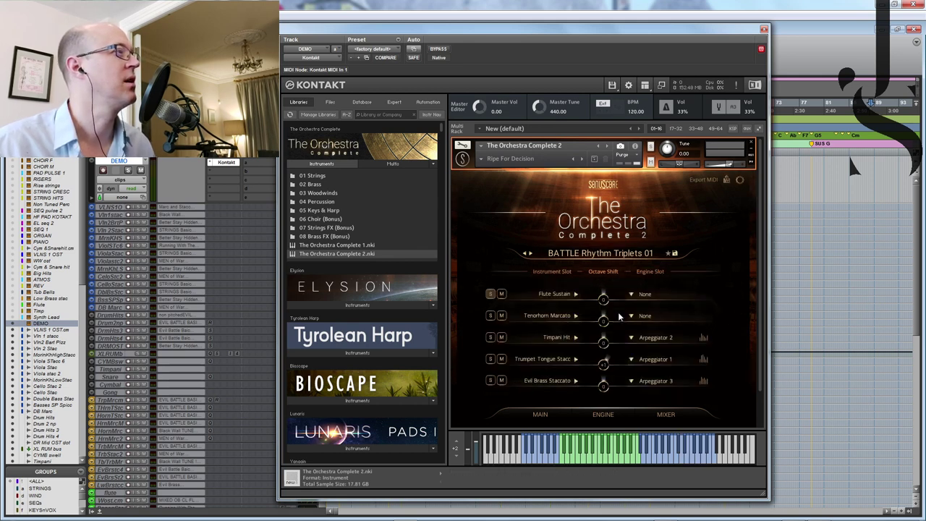
# Step: Assign Envelope 1 as the engine of the Flute Sustain slot
pyautogui.click(630, 295)
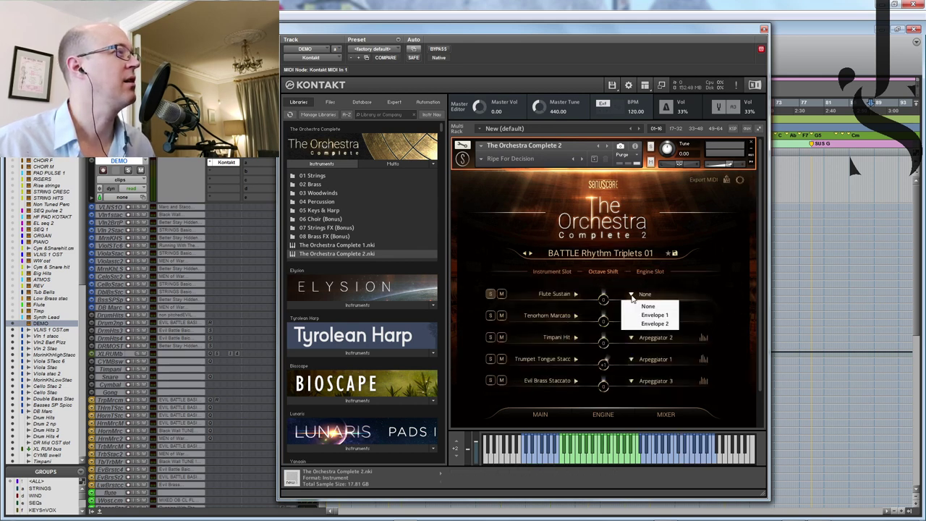
pyautogui.click(673, 316)
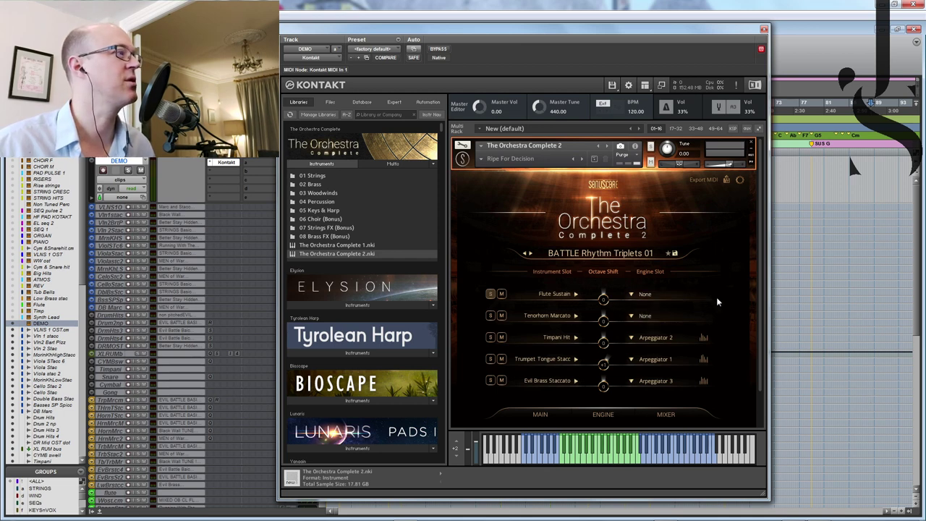
pyautogui.click(640, 296)
pyautogui.click(669, 315)
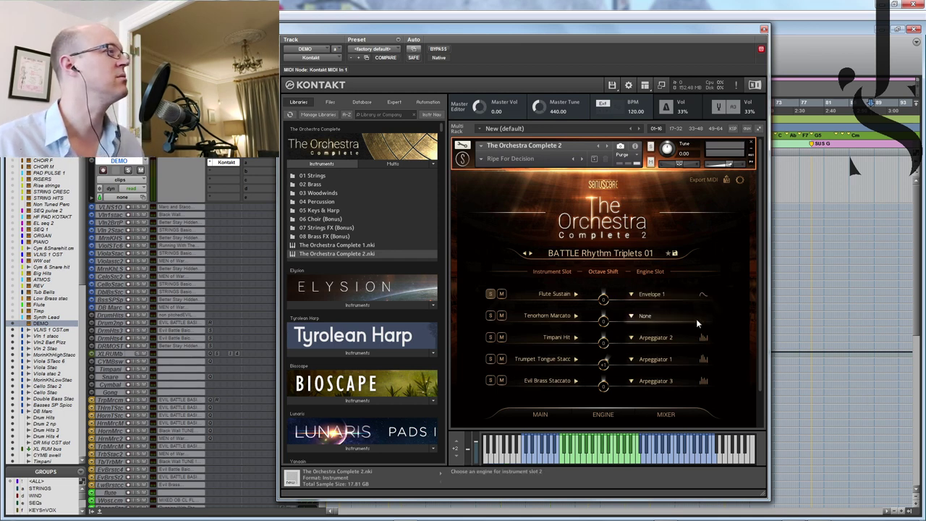
# Step: Redraw the Envelope 1 curve as a rise to an early peak with a gradual fall, and check its time signature options
pyautogui.click(608, 415)
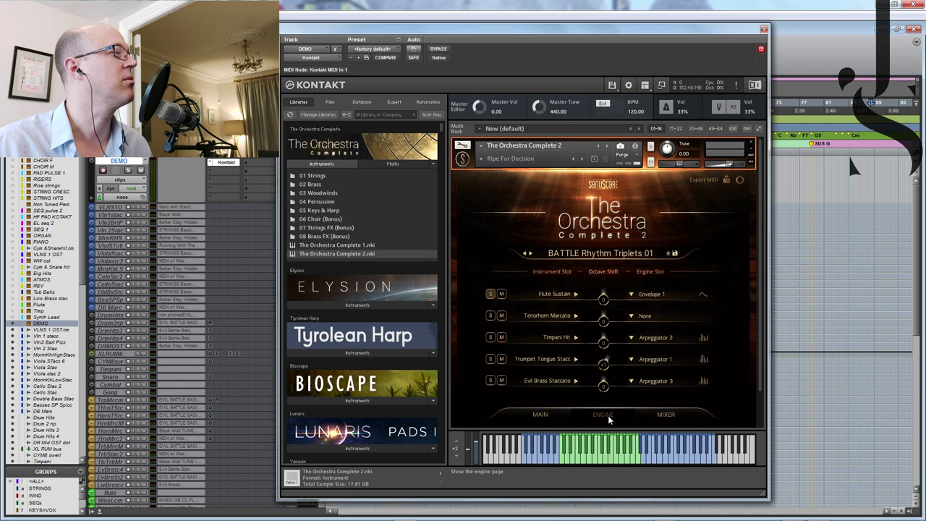
pyautogui.click(654, 206)
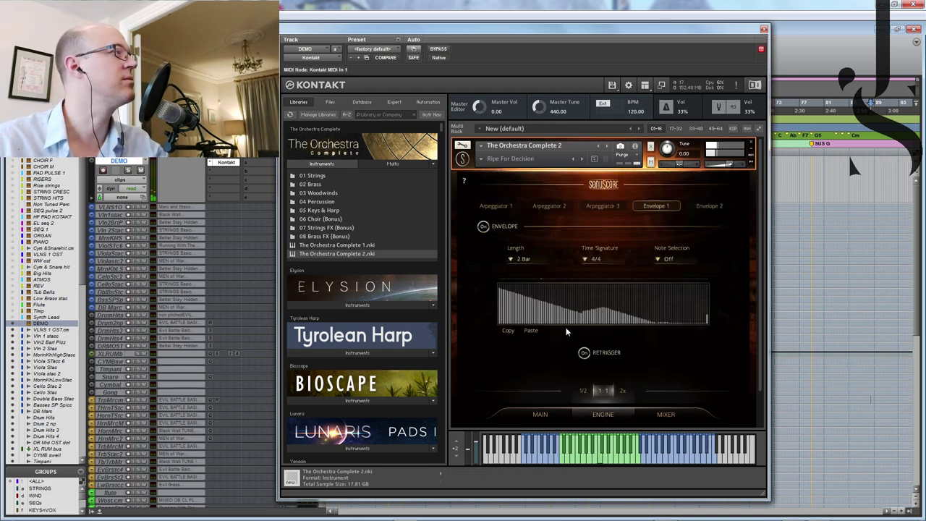
pyautogui.moveTo(569, 302)
pyautogui.mouseDown()
pyautogui.moveTo(607, 290)
pyautogui.moveTo(692, 298)
pyautogui.mouseUp()
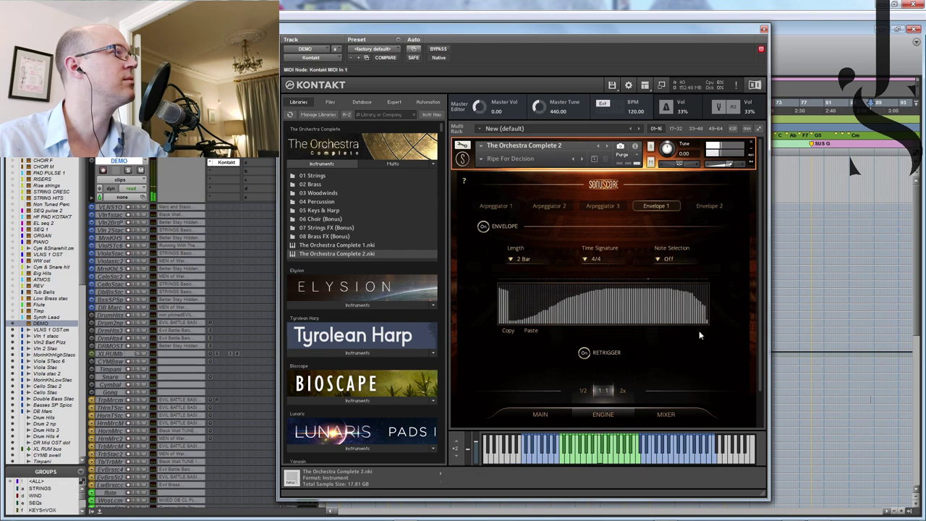
pyautogui.moveTo(504, 320)
pyautogui.mouseDown()
pyautogui.moveTo(554, 287)
pyautogui.moveTo(708, 305)
pyautogui.mouseUp()
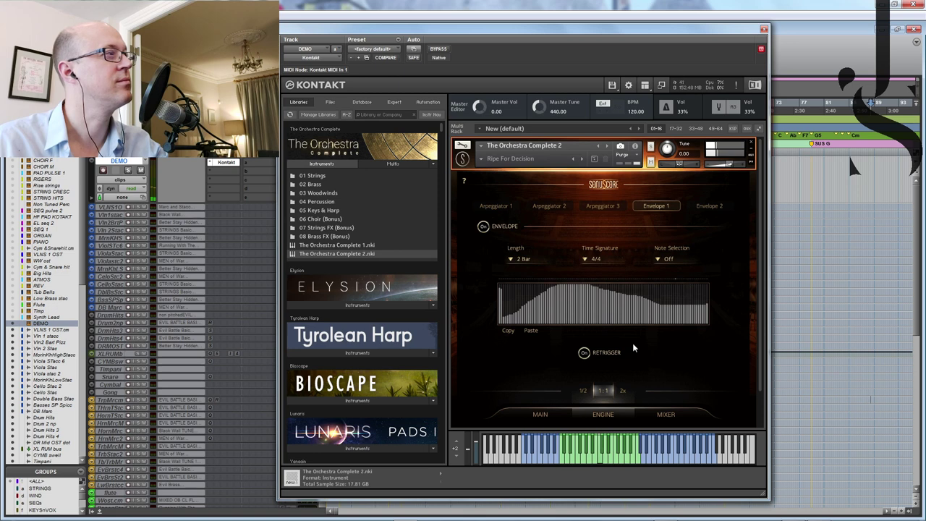
pyautogui.moveTo(653, 316); pyautogui.dragTo(660, 308)
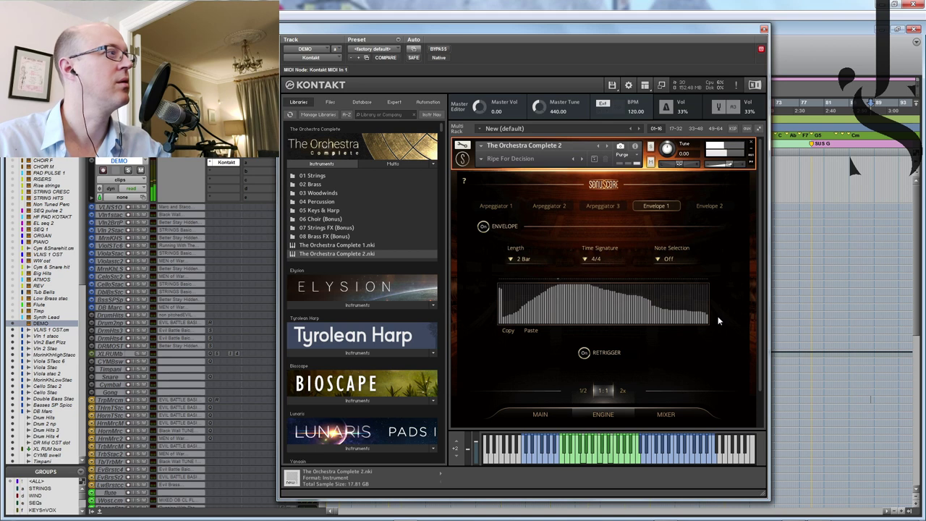
pyautogui.click(584, 259)
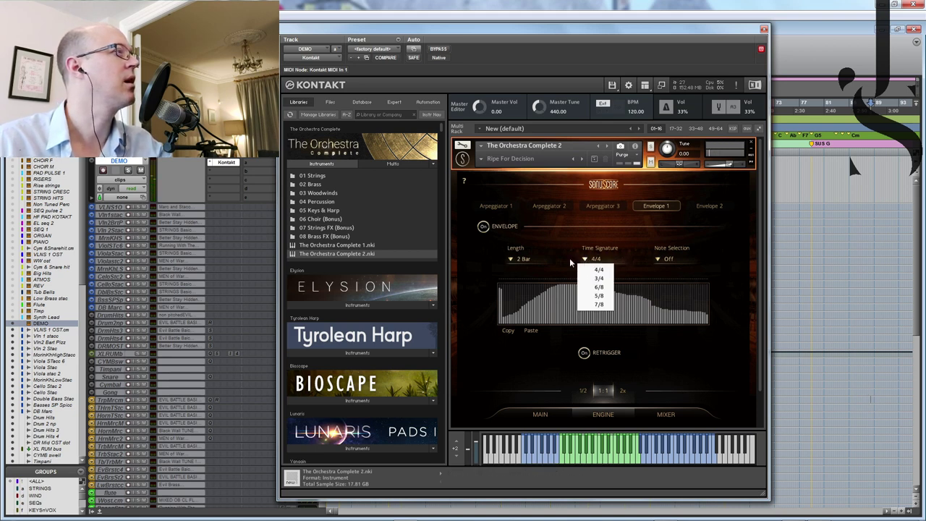
pyautogui.click(569, 257)
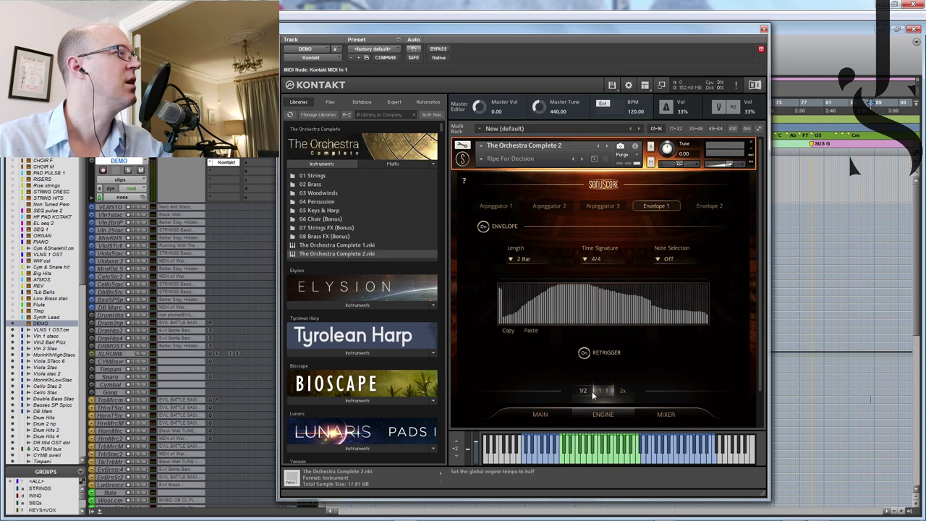
# Step: Set the global engine tempo to 2x and reshape the middle and end of the Envelope 1 curve
pyautogui.click(621, 391)
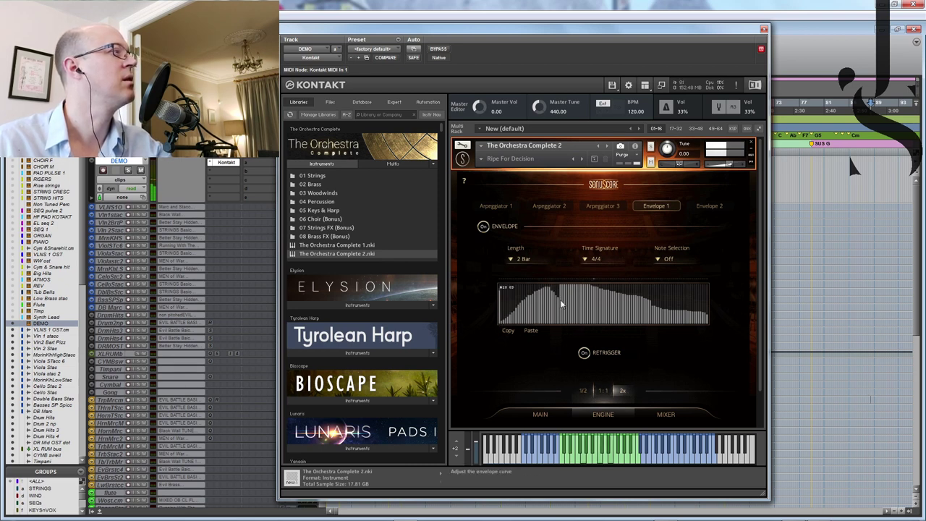
pyautogui.moveTo(561, 303)
pyautogui.mouseDown()
pyautogui.moveTo(576, 321)
pyautogui.moveTo(614, 290)
pyautogui.mouseUp()
pyautogui.moveTo(646, 317)
pyautogui.mouseDown()
pyautogui.moveTo(690, 298)
pyautogui.moveTo(708, 315)
pyautogui.mouseUp()
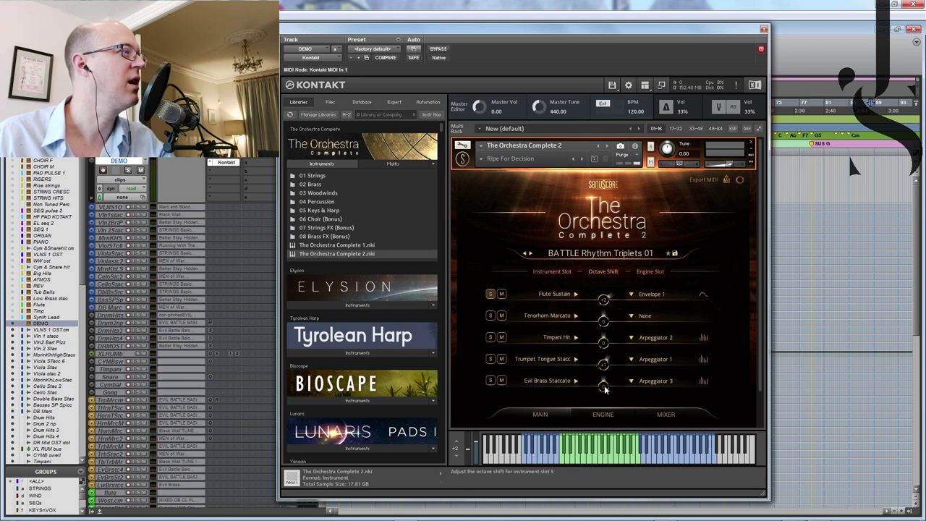
# Step: Lower the octave shift of the Evil Brass Staccato slot and turn off solo on the Flute Sustain slot
pyautogui.moveTo(605, 398); pyautogui.dragTo(603, 417)
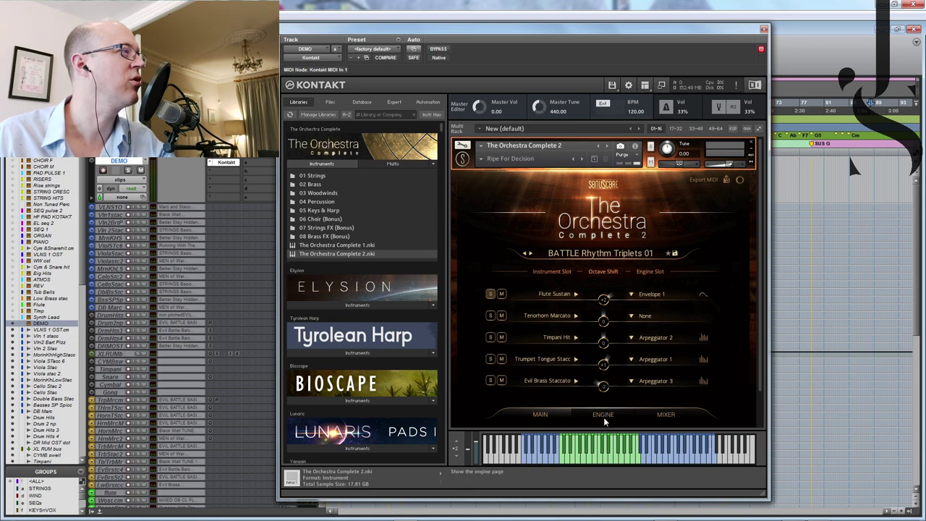
pyautogui.click(489, 294)
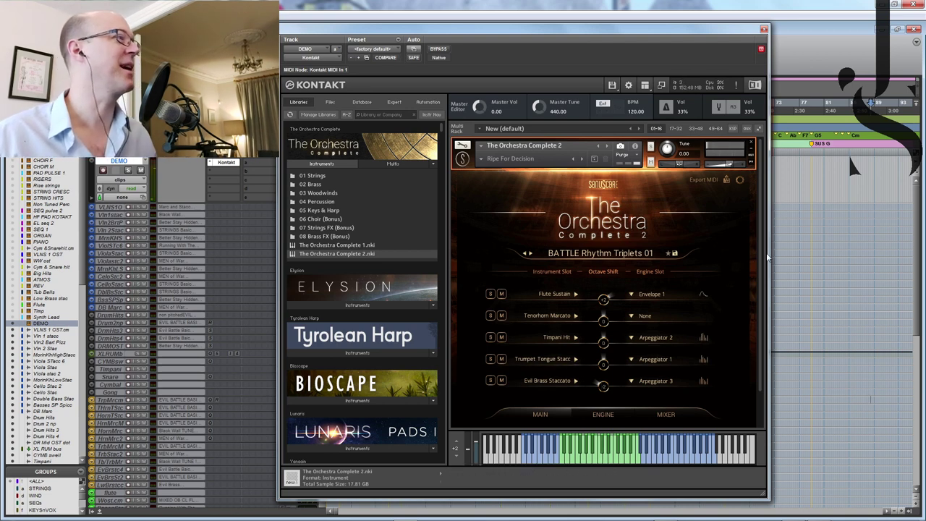
# Step: Load the BATTLE Rhythm 8ths (5-8) 02 preset from the preset browser and show its engine settings
pyautogui.click(603, 253)
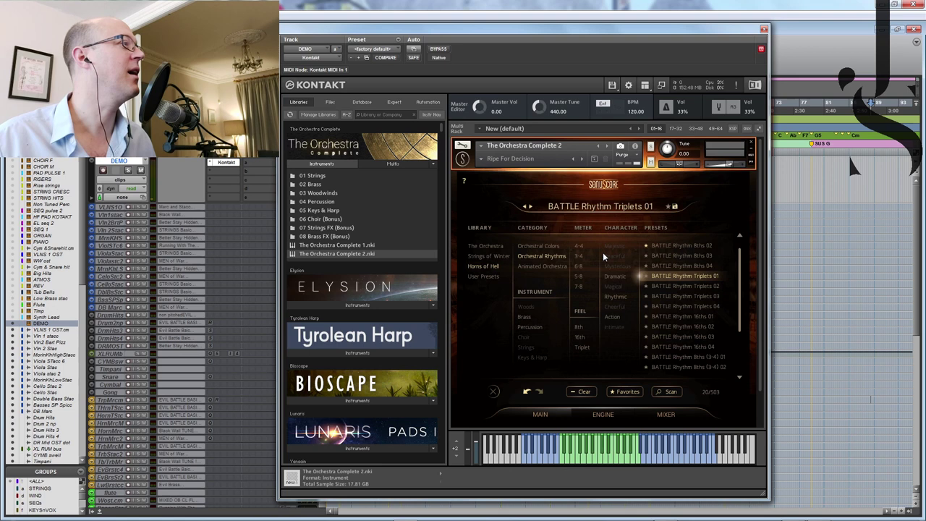
pyautogui.scroll(-2, 739, 300)
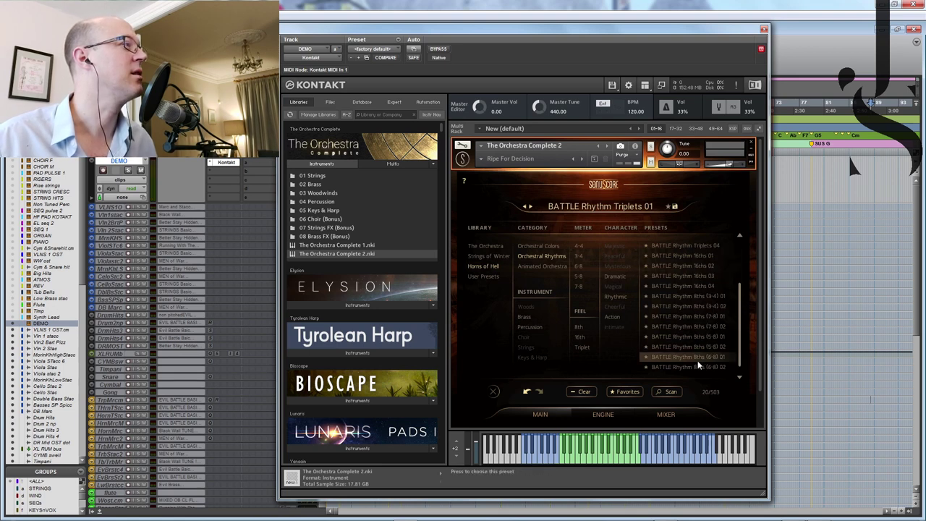
pyautogui.click(699, 345)
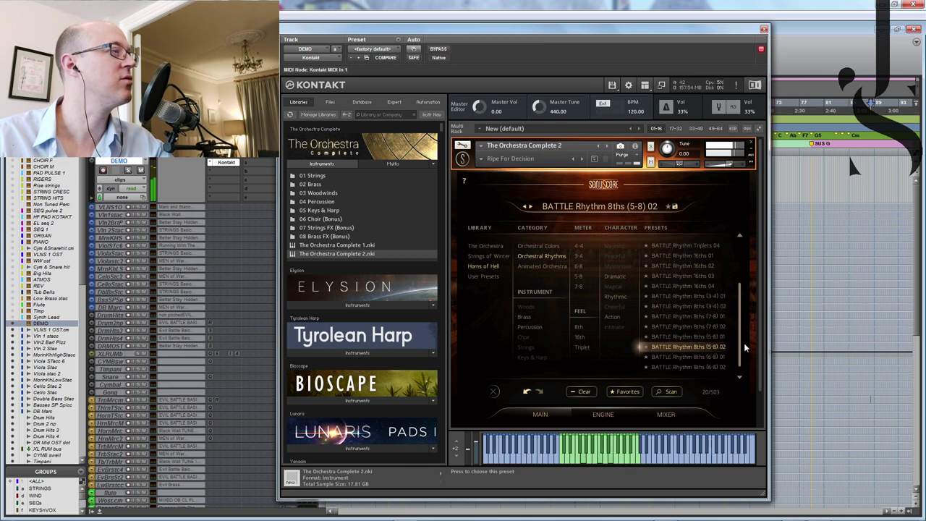
pyautogui.click(611, 413)
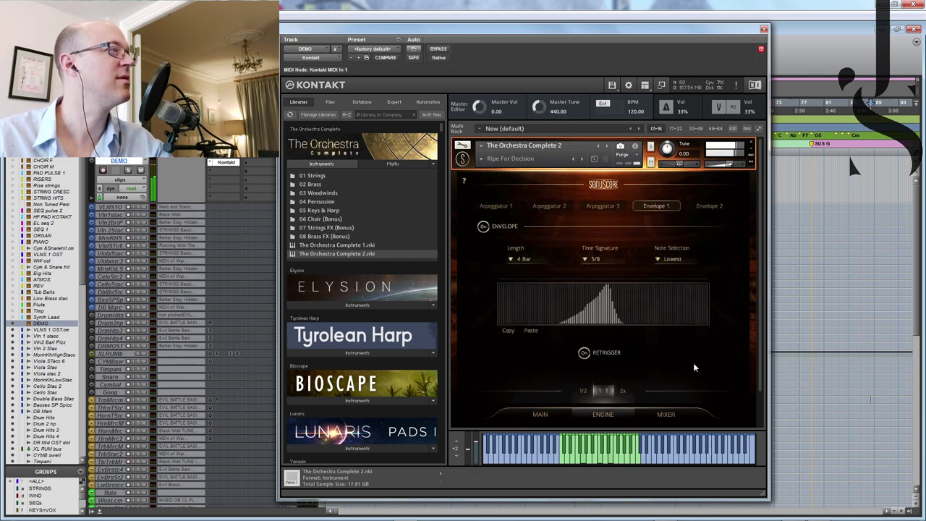
# Step: Review the Arpeggiator 1, 2 and 3 settings of the preset and return to its instrument slots
pyautogui.click(496, 205)
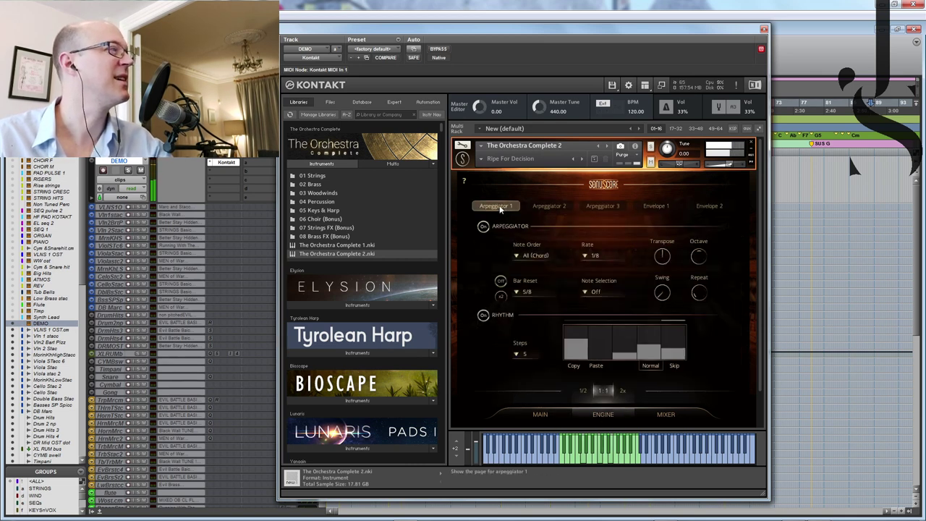
pyautogui.click(547, 208)
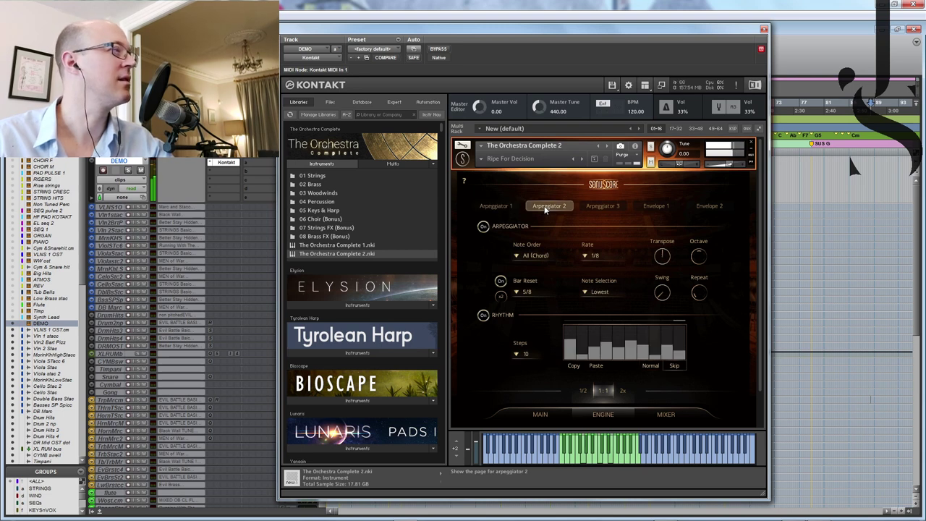
pyautogui.click(591, 207)
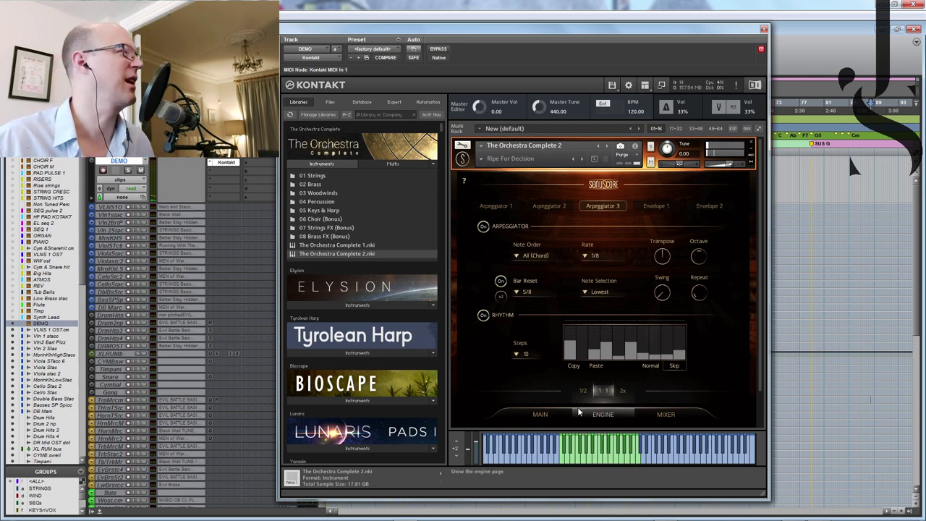
pyautogui.click(548, 415)
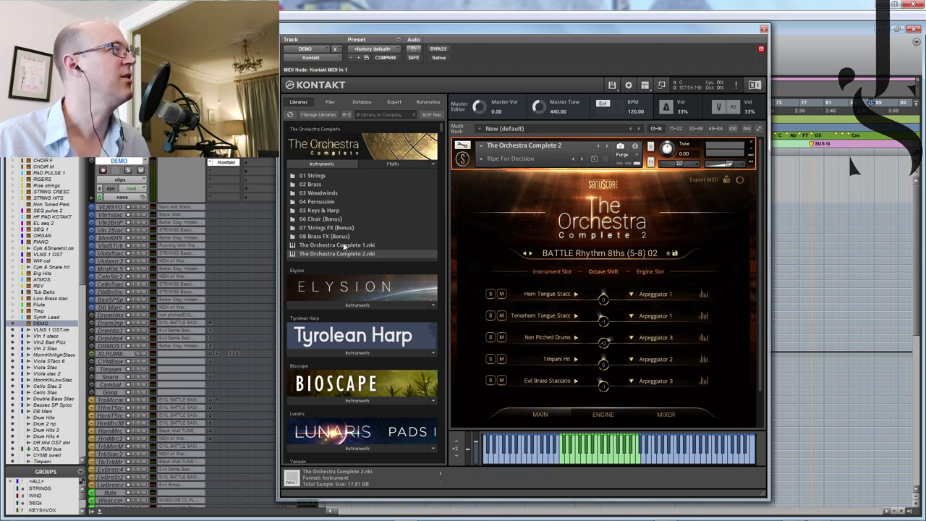
# Step: Look through the Keys & Harp and Choir sections for the first instrument slot, leaving its instrument unchanged
pyautogui.click(548, 294)
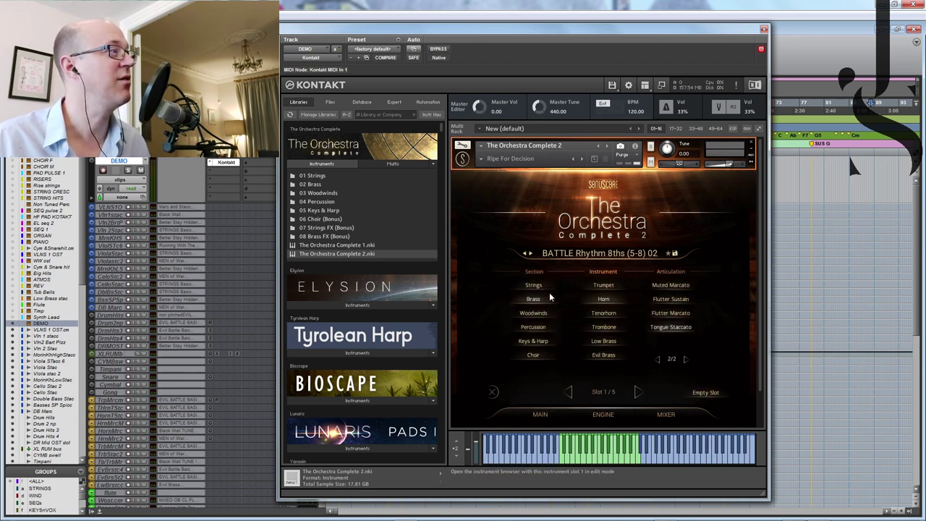
pyautogui.click(533, 341)
pyautogui.click(532, 355)
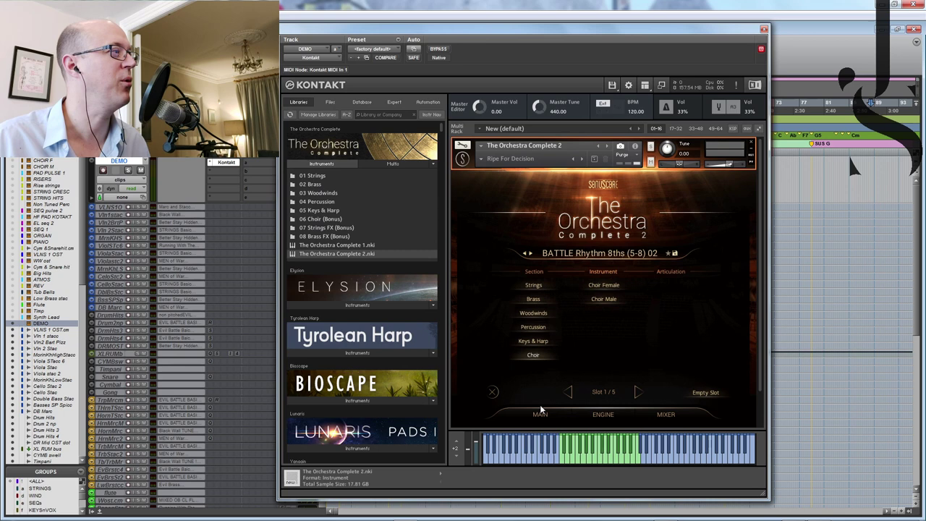
pyautogui.click(492, 391)
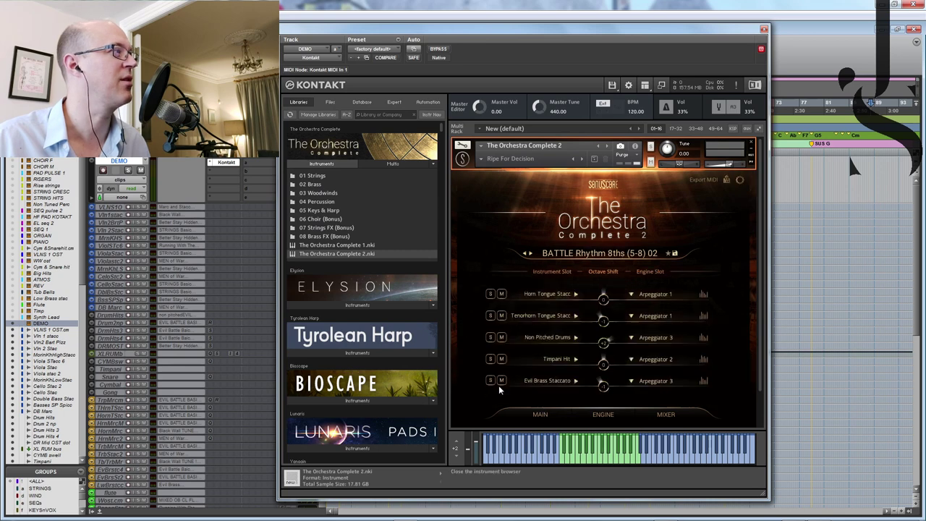
# Step: Replace The Orchestra Complete 2 with Glockenspiel.nki from the 04 Percussion folder
pyautogui.doubleClick(318, 202)
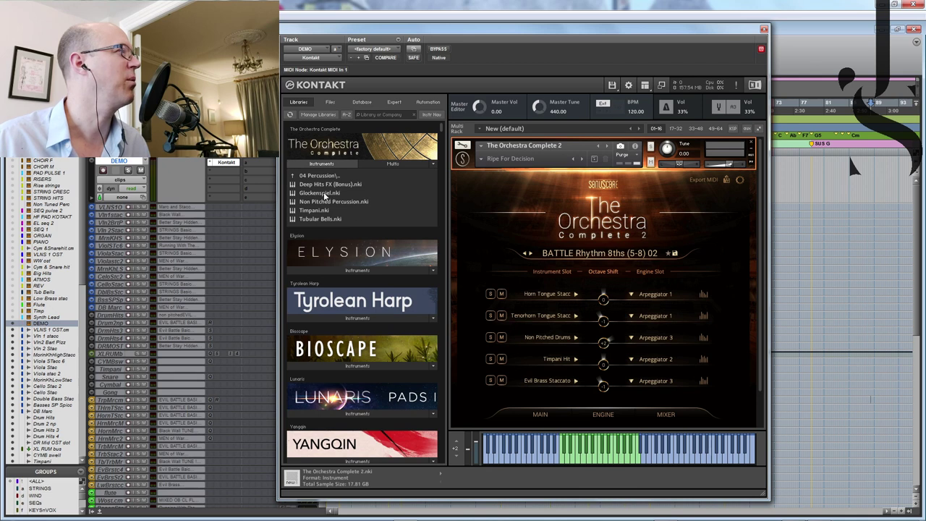
pyautogui.moveTo(323, 195); pyautogui.dragTo(541, 152)
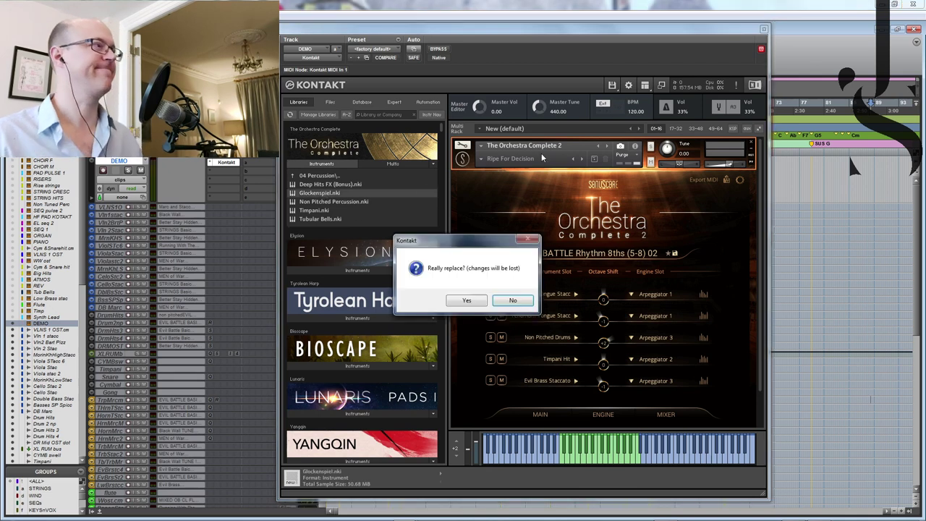
pyautogui.click(470, 301)
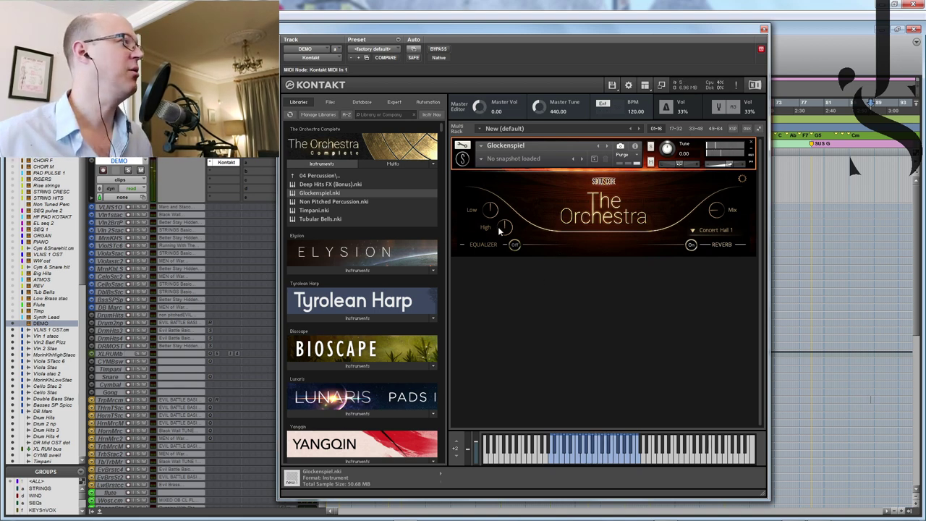
# Step: Turn on the Glockenspiel's equalizer, set its reverb to Cathedral and raise the reverb mix
pyautogui.click(514, 245)
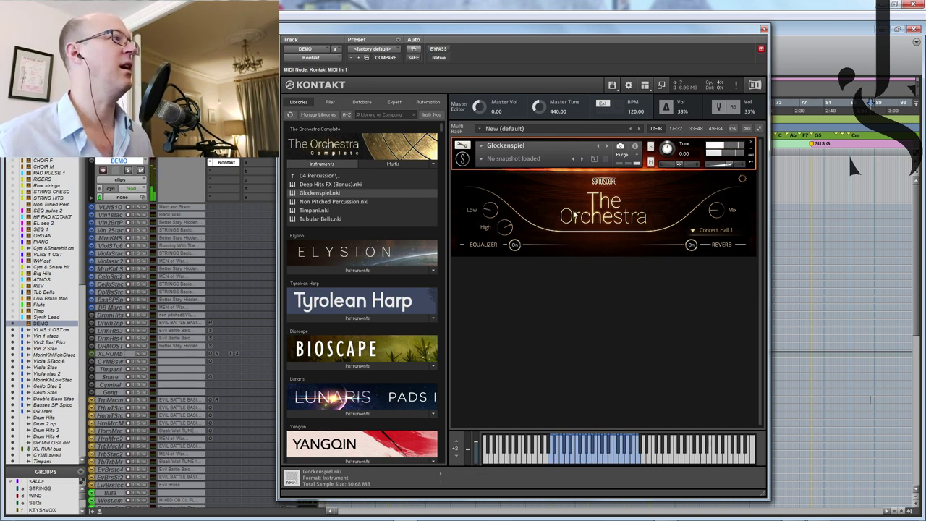
pyautogui.click(691, 245)
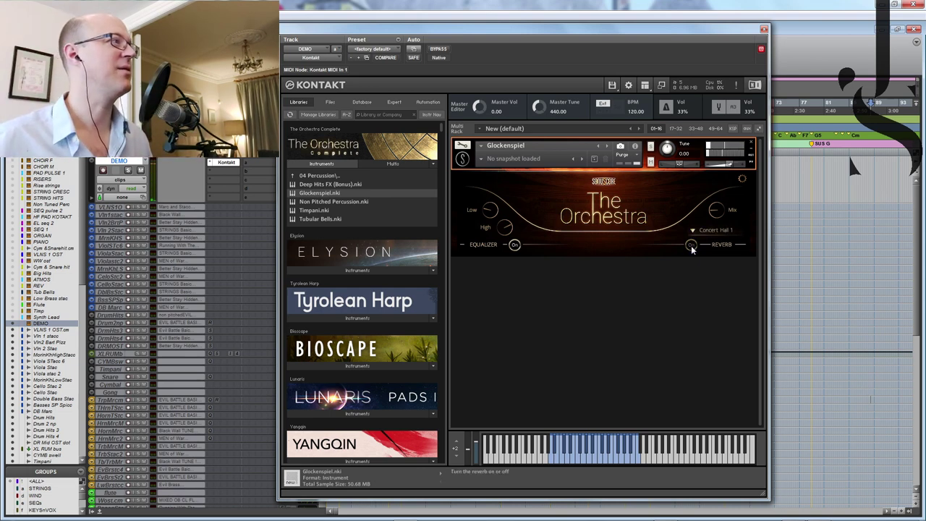
pyautogui.click(695, 230)
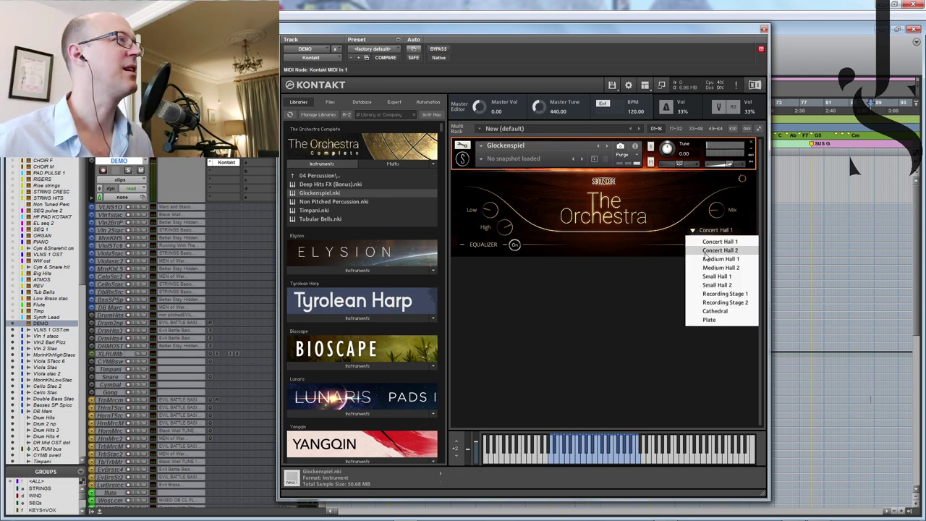
pyautogui.click(711, 311)
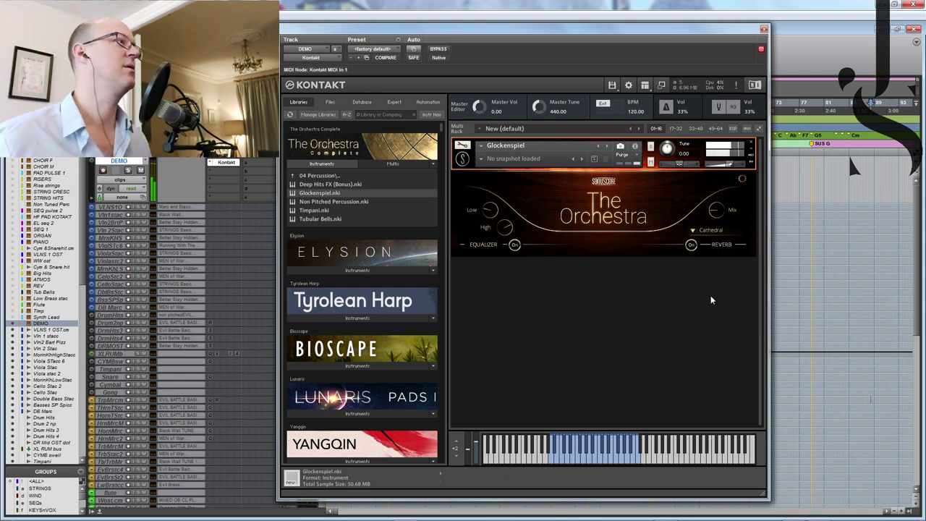
pyautogui.moveTo(710, 211); pyautogui.dragTo(709, 183)
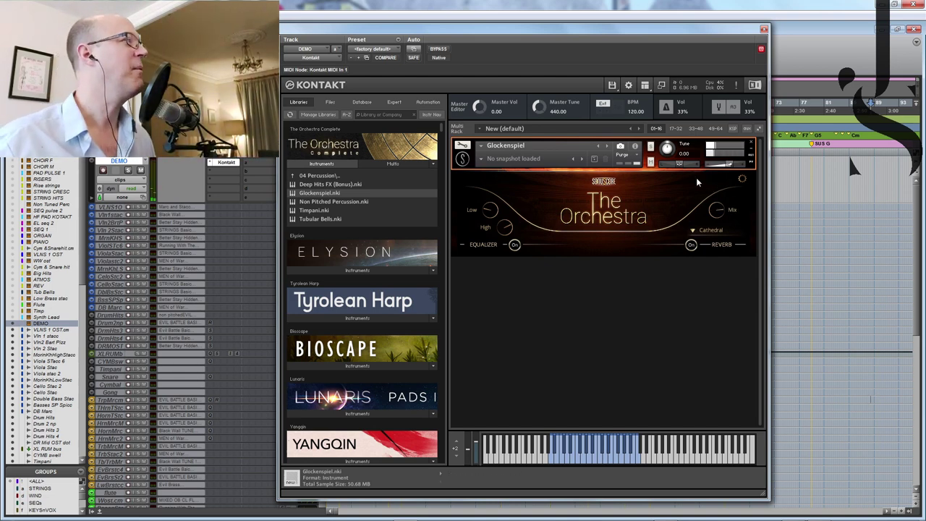
# Step: Remove the Glockenspiel and load 08 Violins 1 Pizzicato.nki from the Violins 1 strings folder
pyautogui.click(306, 176)
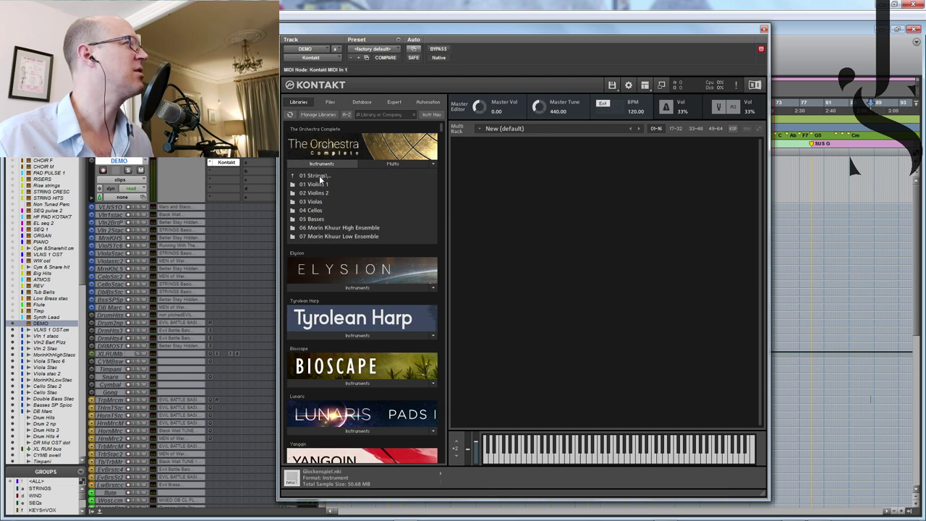
pyautogui.click(319, 183)
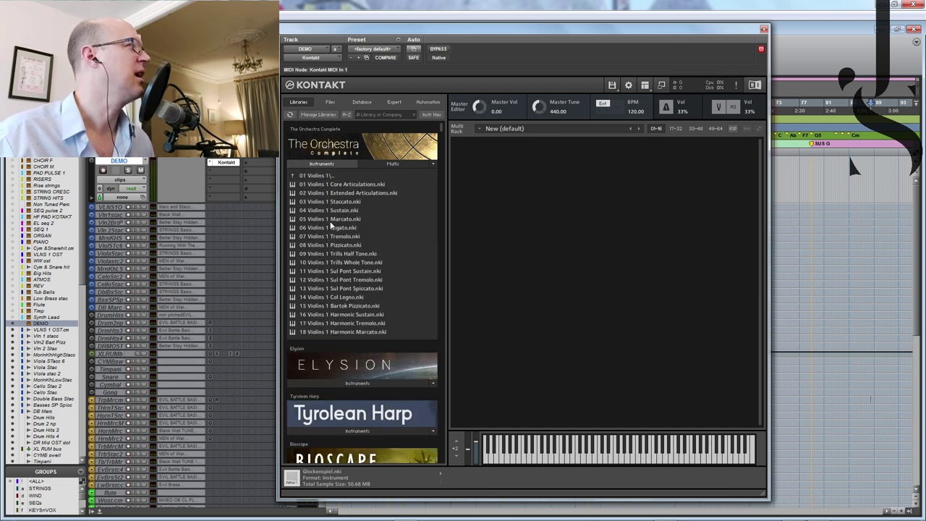
pyautogui.doubleClick(338, 245)
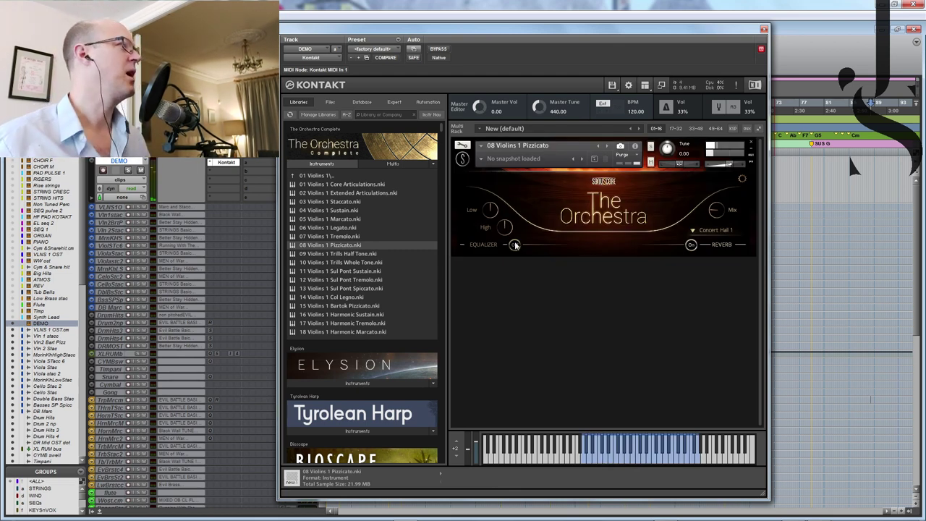
# Step: Load 01 Morin Khuur High All Articulations.nki from the 06 Morin Khuur High Ensemble strings folder in place of the violins
pyautogui.click(293, 176)
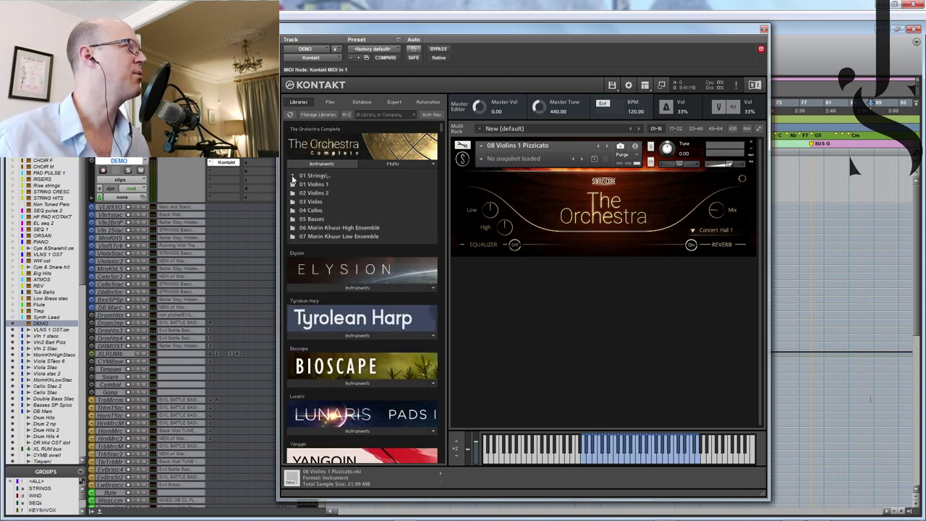
pyautogui.click(293, 177)
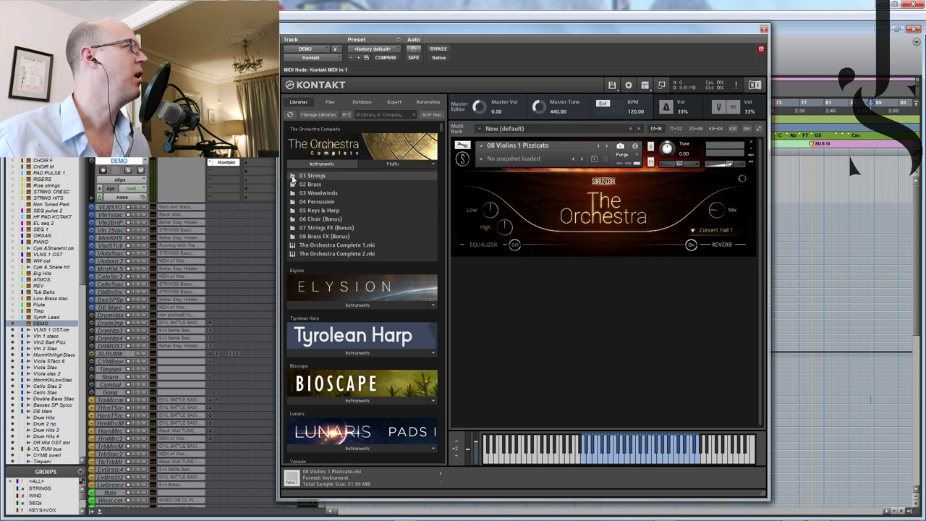
pyautogui.click(304, 177)
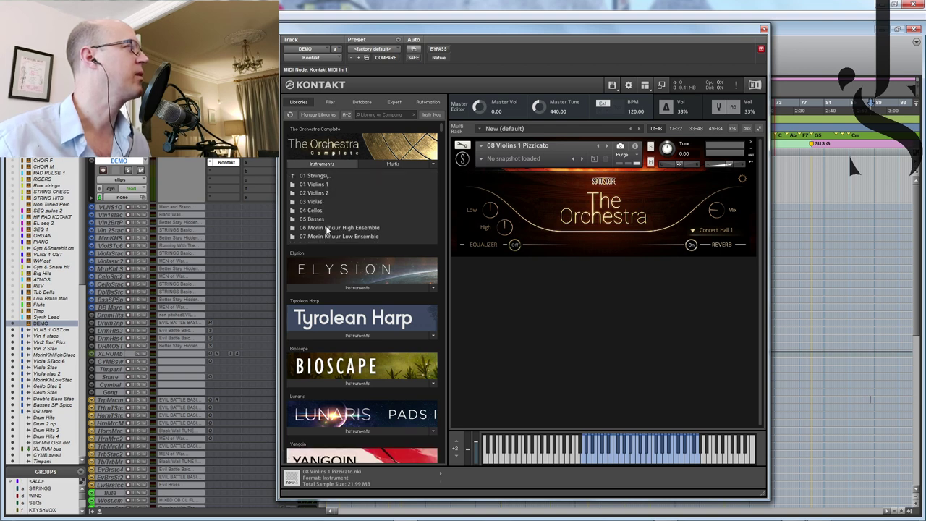
pyautogui.click(347, 229)
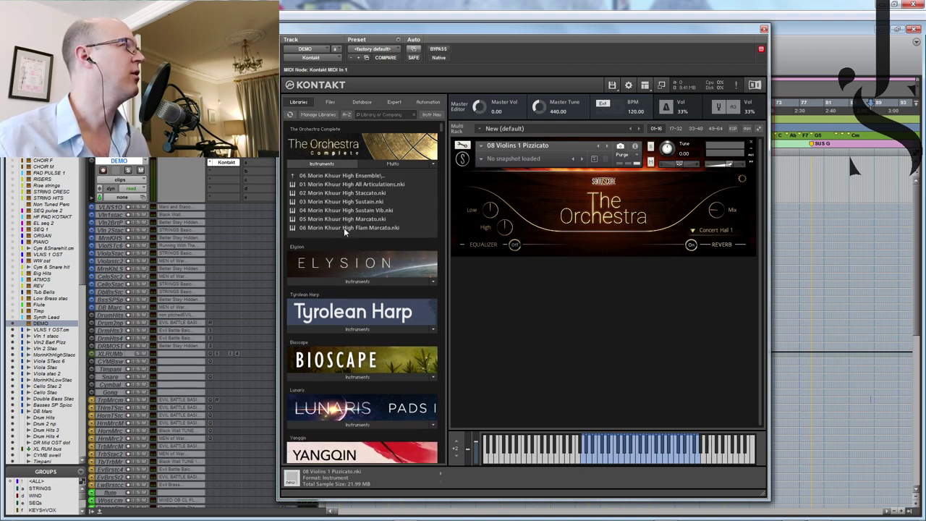
pyautogui.doubleClick(353, 183)
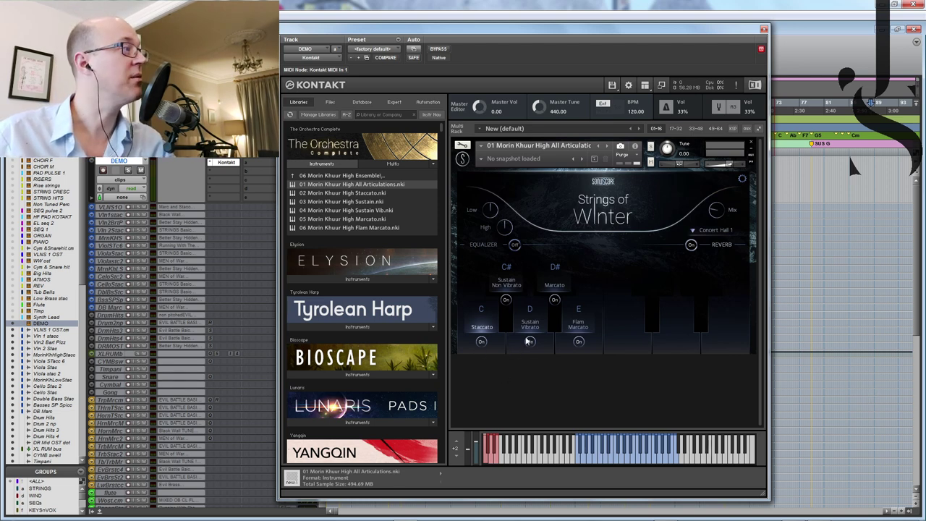
# Step: Audition the Morin Khuur ensemble, switching its articulation to Sustain Vibrato and then to Flam Marcato
pyautogui.click(590, 452)
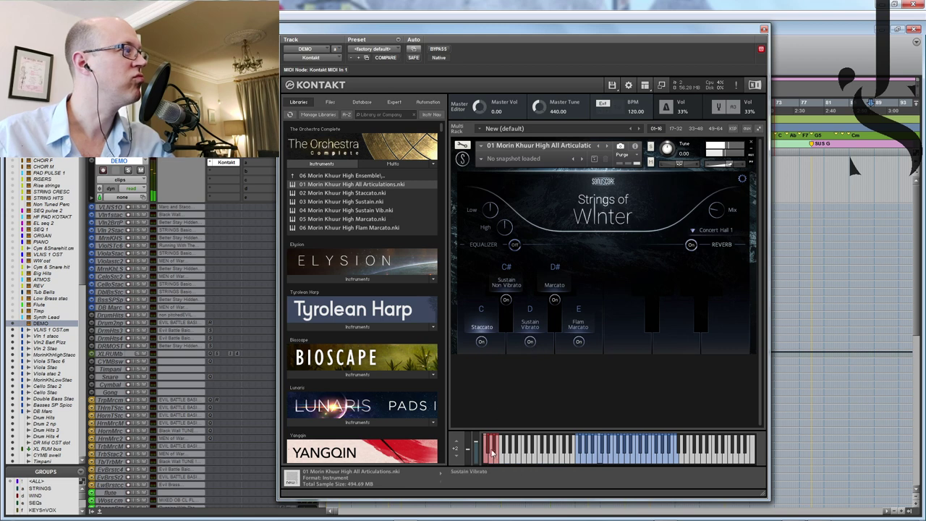
pyautogui.click(491, 460)
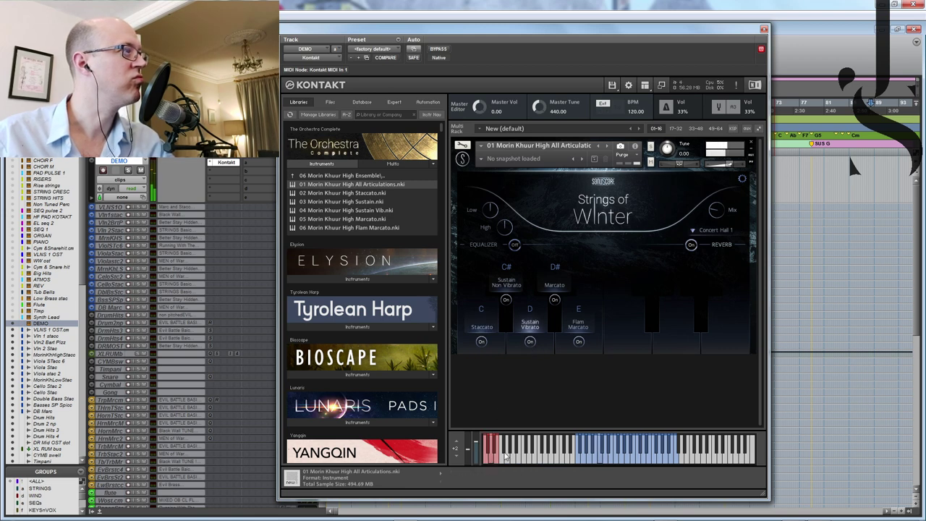
pyautogui.click(496, 459)
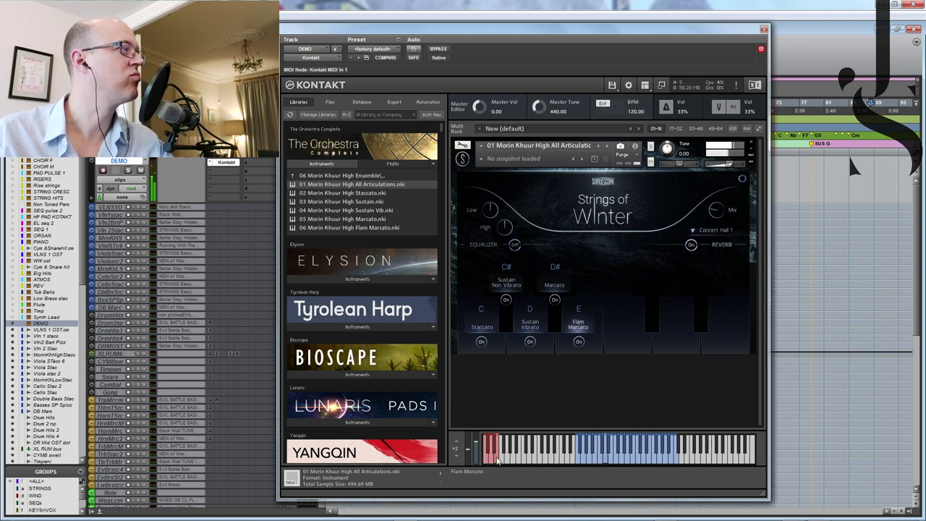
# Step: Remove the Morin Khuur instrument and load The Orchestra Complete 2.nki from the library
pyautogui.click(292, 175)
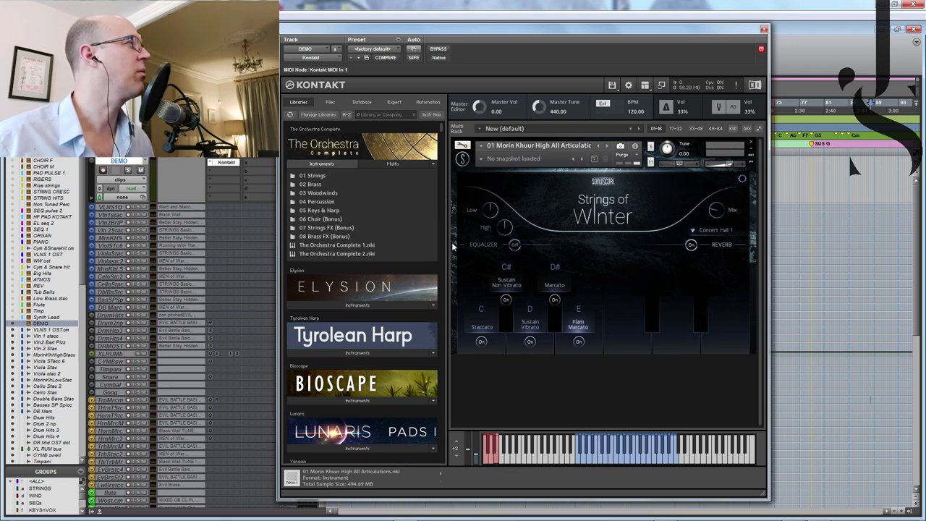
pyautogui.click(751, 143)
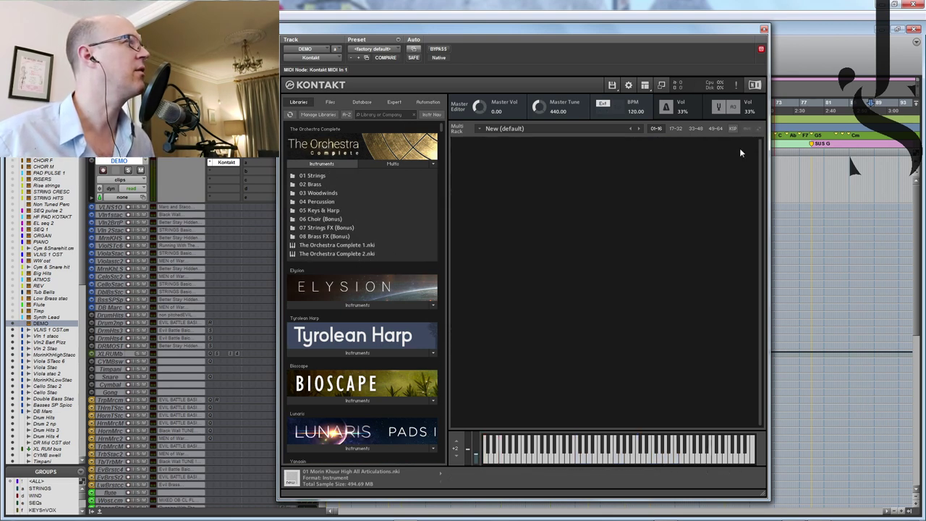
pyautogui.doubleClick(335, 255)
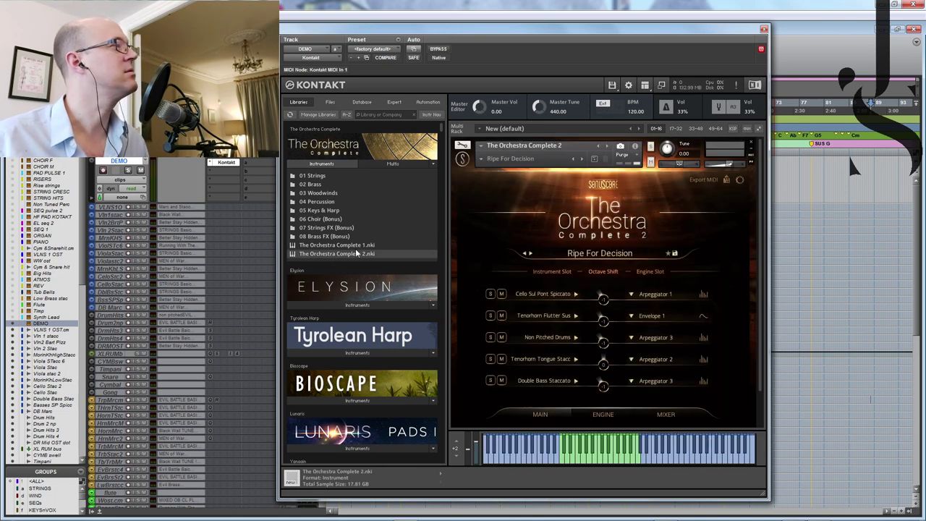
# Step: Filter the presets by Animated Orchestra, Dramatic and 5-8, load Captured In The Grave (5-8), and check its engine settings
pyautogui.click(619, 253)
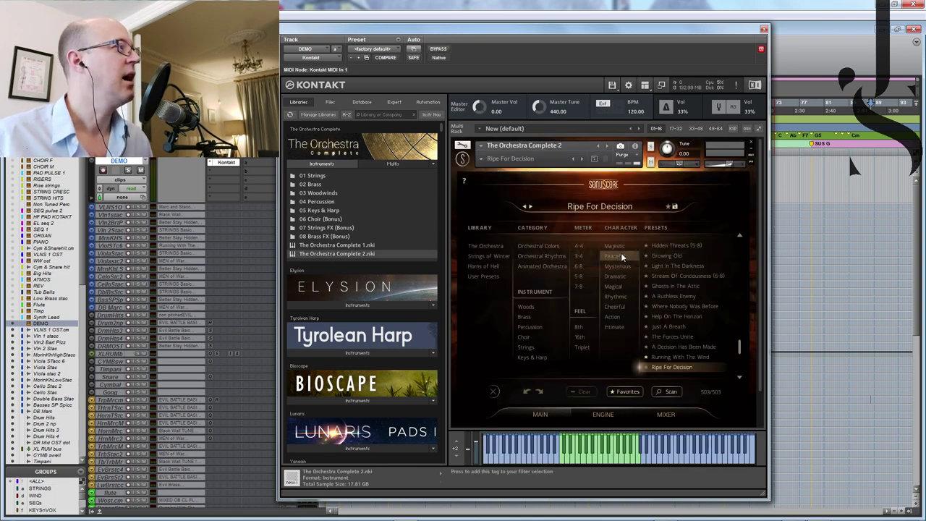
pyautogui.click(542, 267)
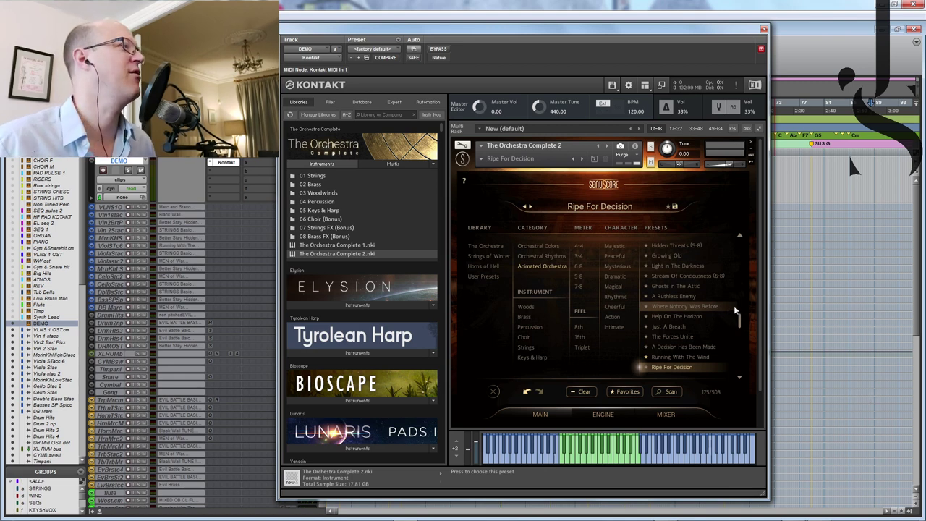
pyautogui.click(619, 277)
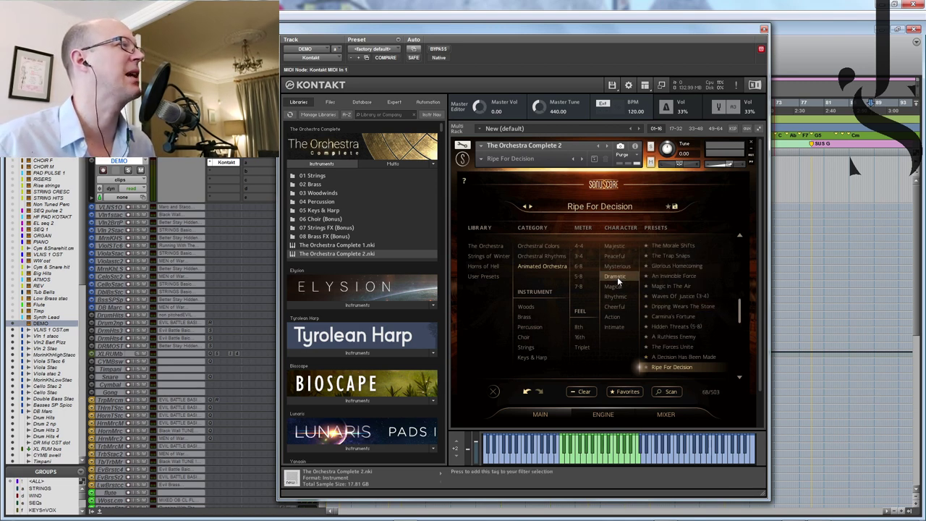
pyautogui.click(582, 275)
pyautogui.click(689, 245)
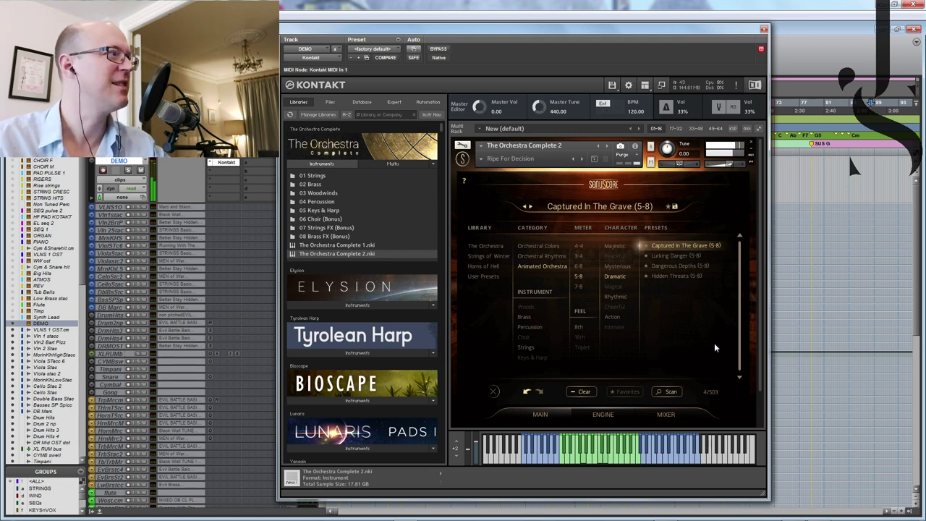
pyautogui.click(601, 414)
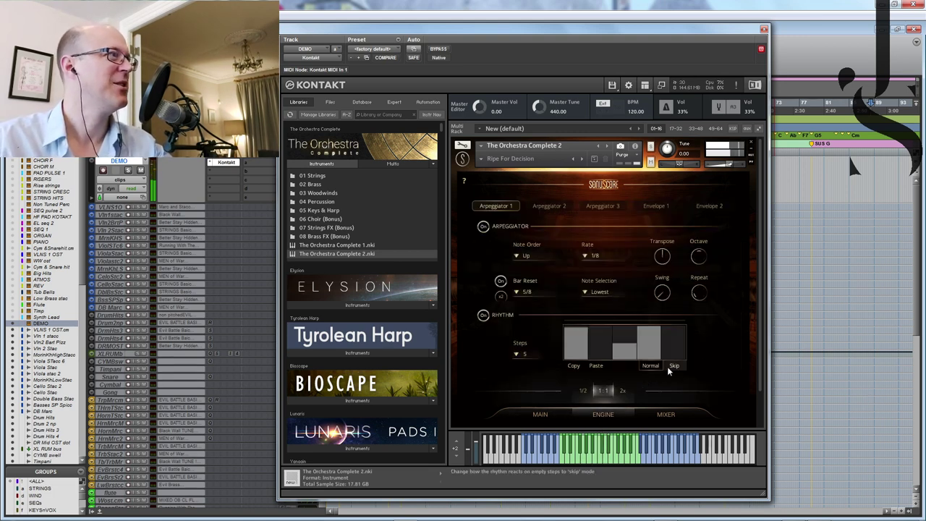
pyautogui.click(540, 416)
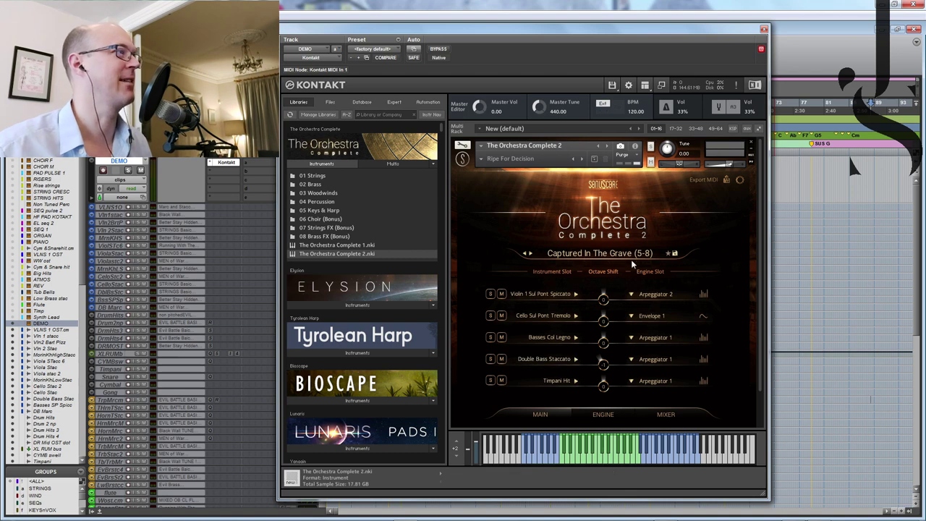
# Step: Audition the preset Dangerous Depths (5-8), load Hidden Threats (5-8) instead, and review its engine settings and instrument slots
pyautogui.click(612, 253)
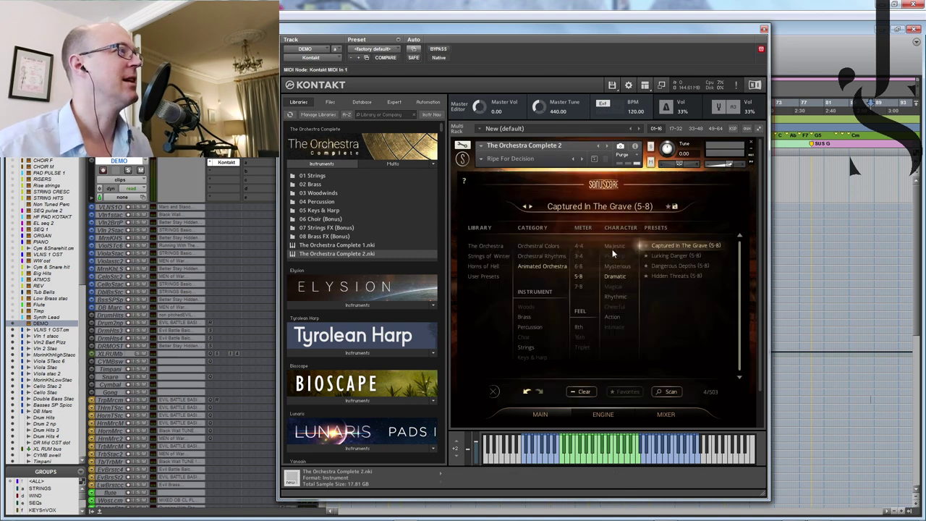
pyautogui.click(684, 266)
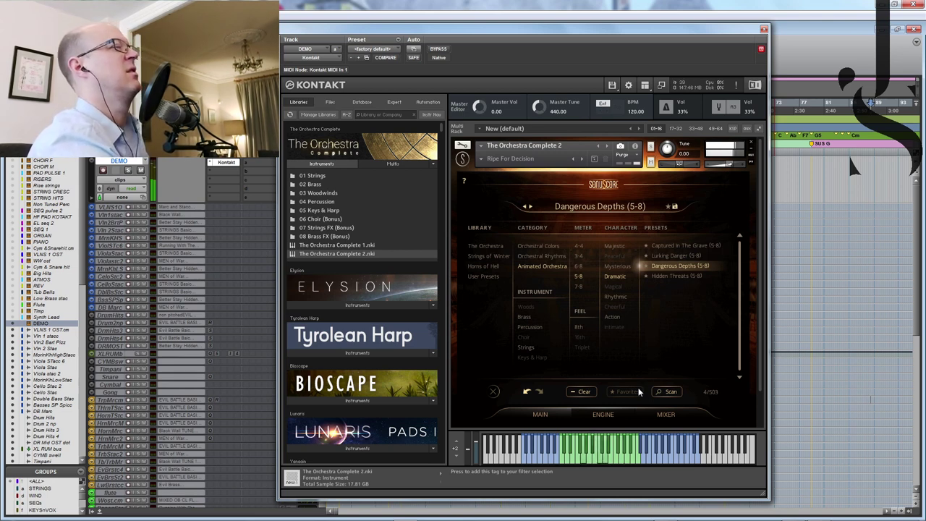
pyautogui.click(675, 276)
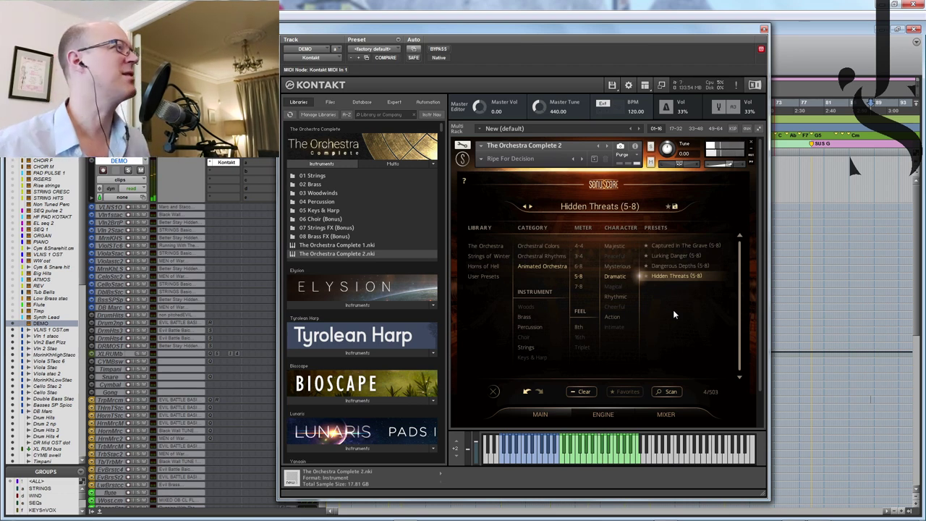
pyautogui.click(612, 415)
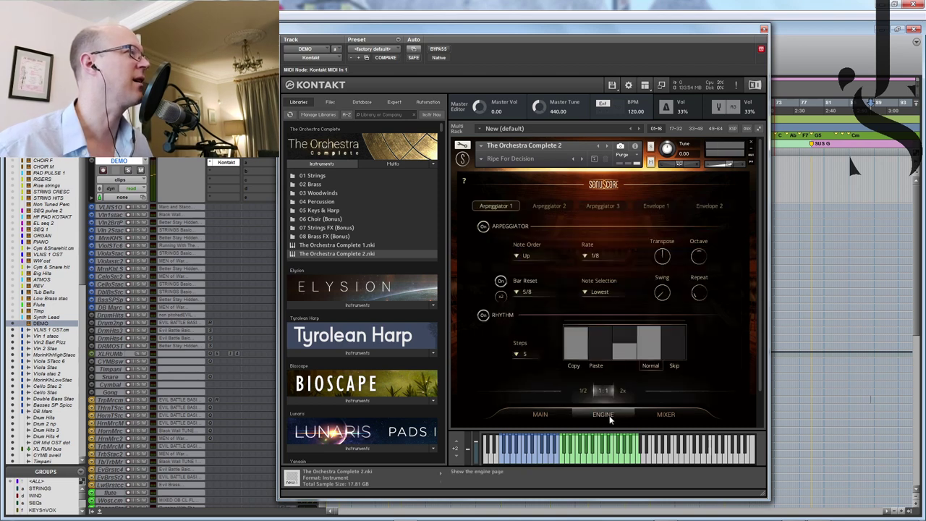
pyautogui.click(550, 418)
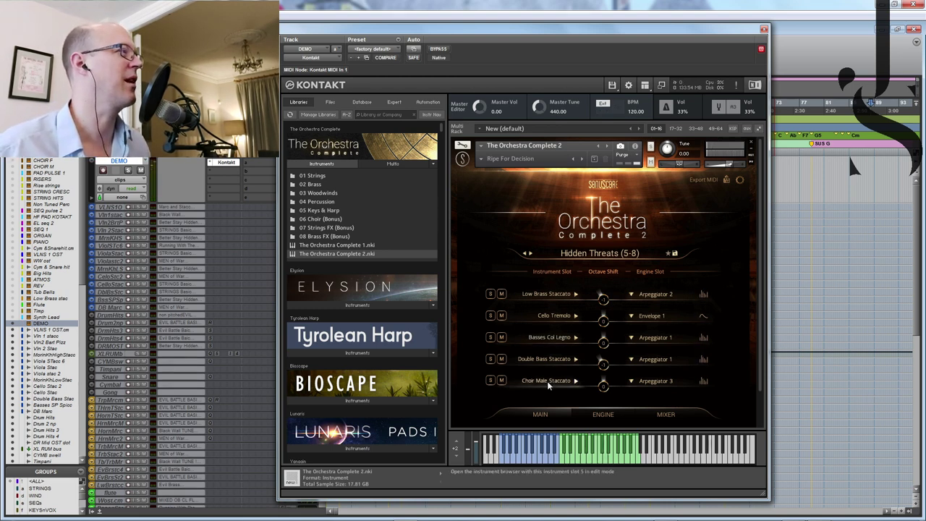
# Step: Replace the Low Brass Staccato in the first instrument slot with Violin 1 Pizzicato from the Strings section
pyautogui.click(551, 294)
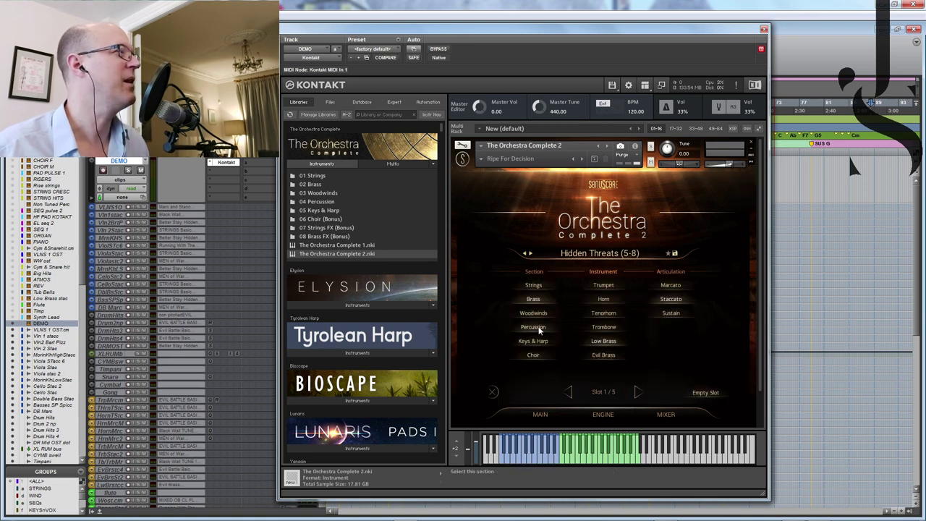
pyautogui.click(533, 327)
pyautogui.click(538, 286)
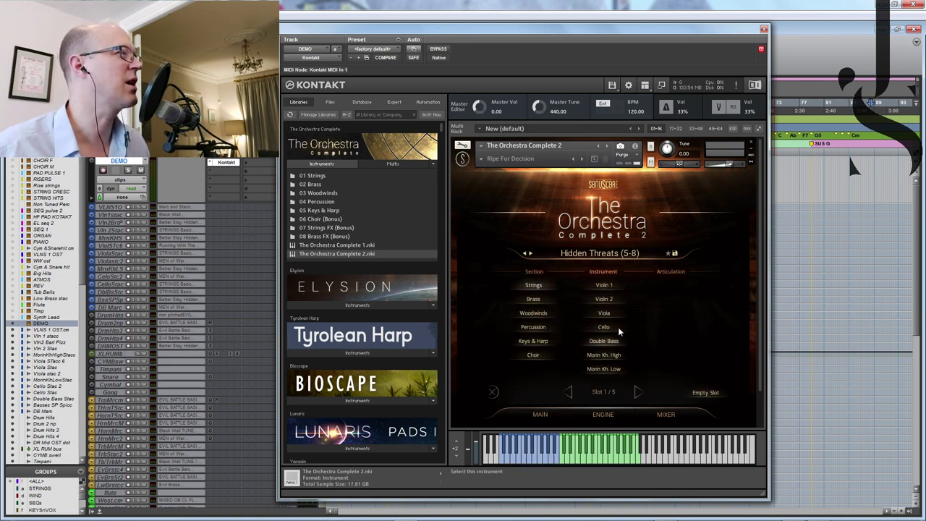
pyautogui.click(608, 288)
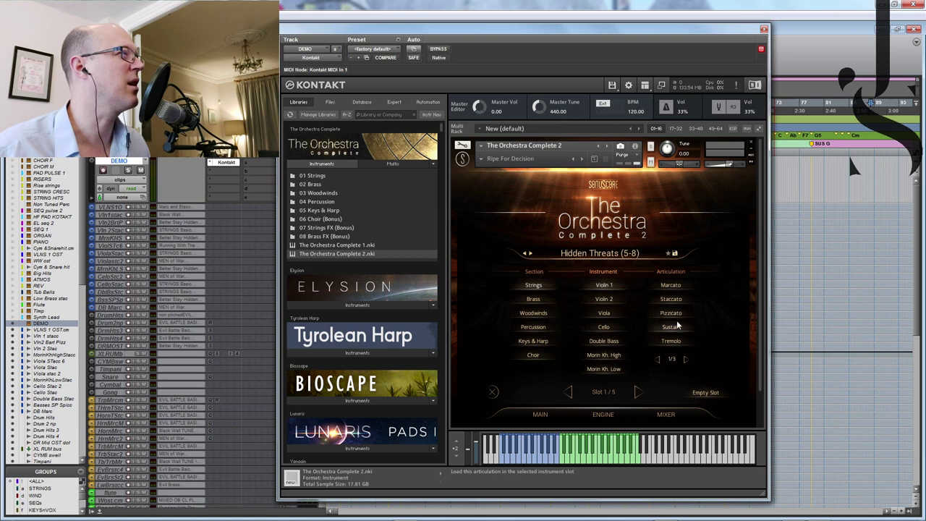
pyautogui.click(494, 391)
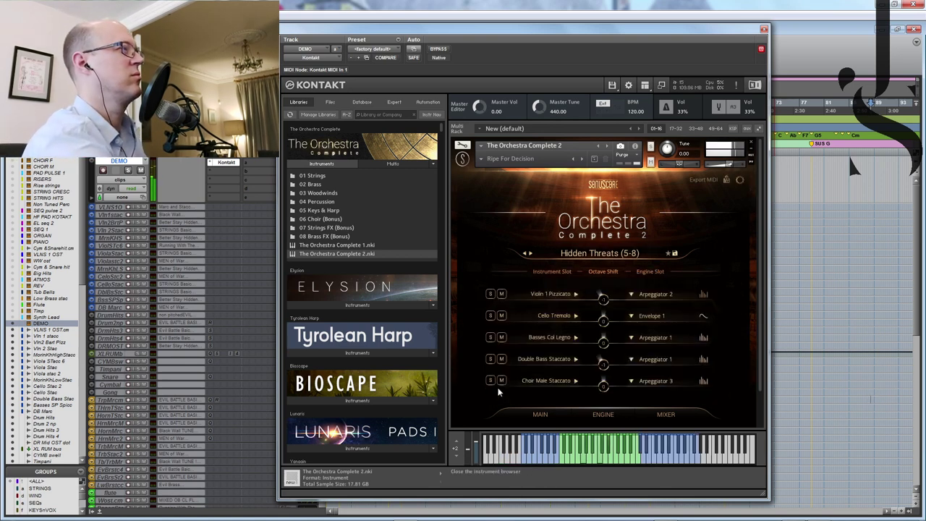
# Step: Replace the Cello Tremolo in the second slot with Clarinet Staccato from Woodwinds and assign Arpeggiator 2 to it
pyautogui.click(562, 319)
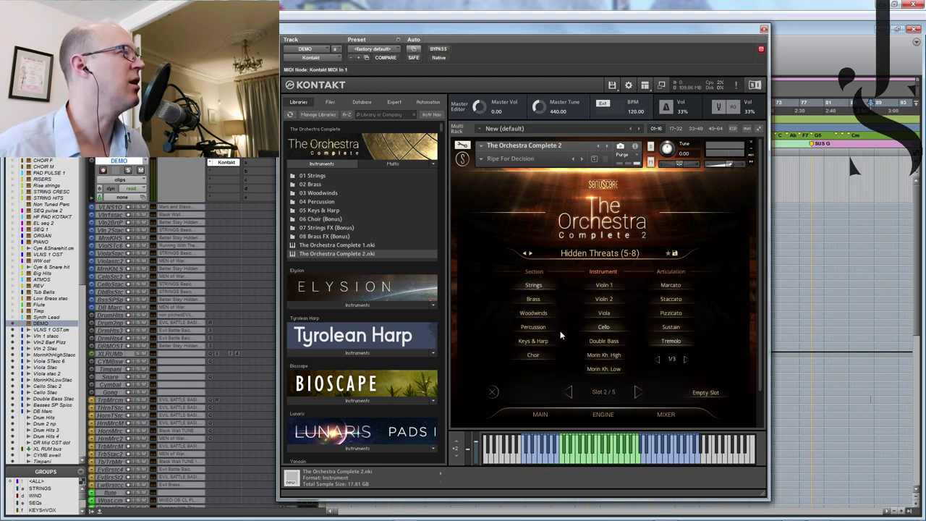
pyautogui.click(539, 315)
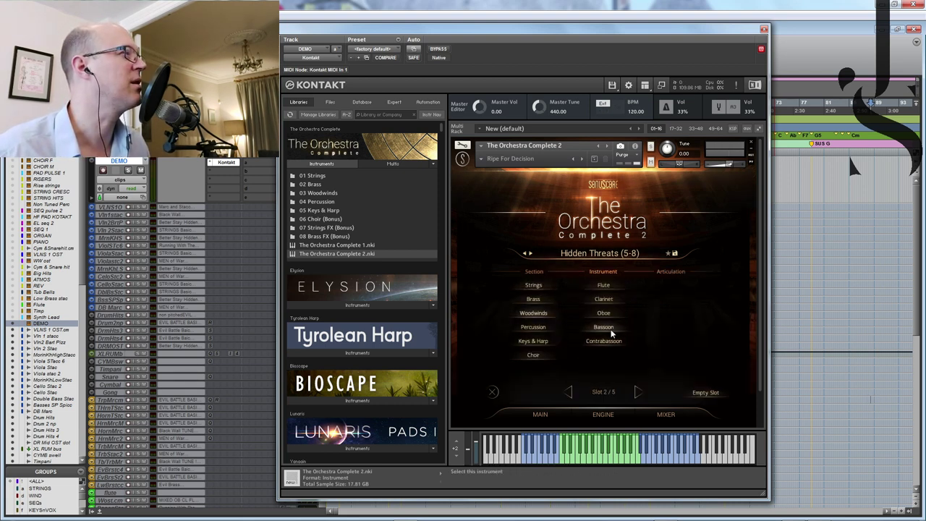
pyautogui.click(603, 299)
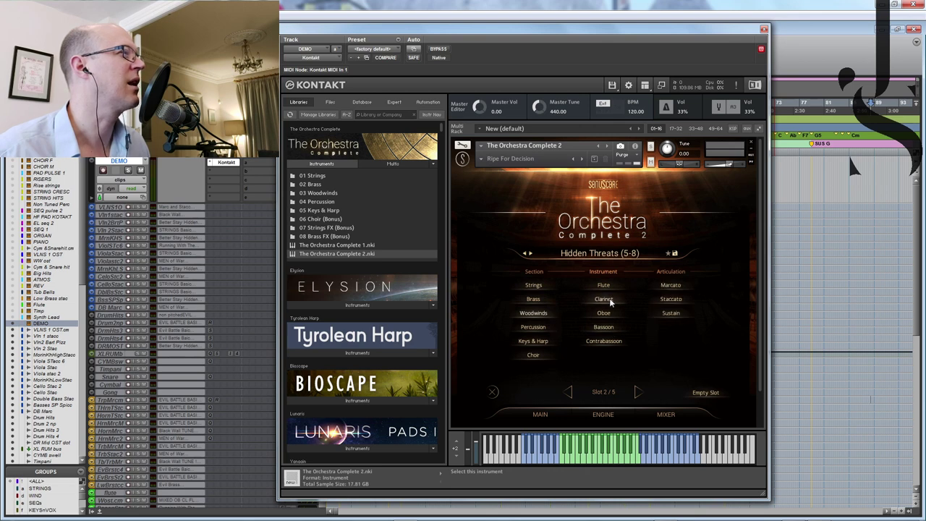
pyautogui.click(671, 299)
pyautogui.click(493, 392)
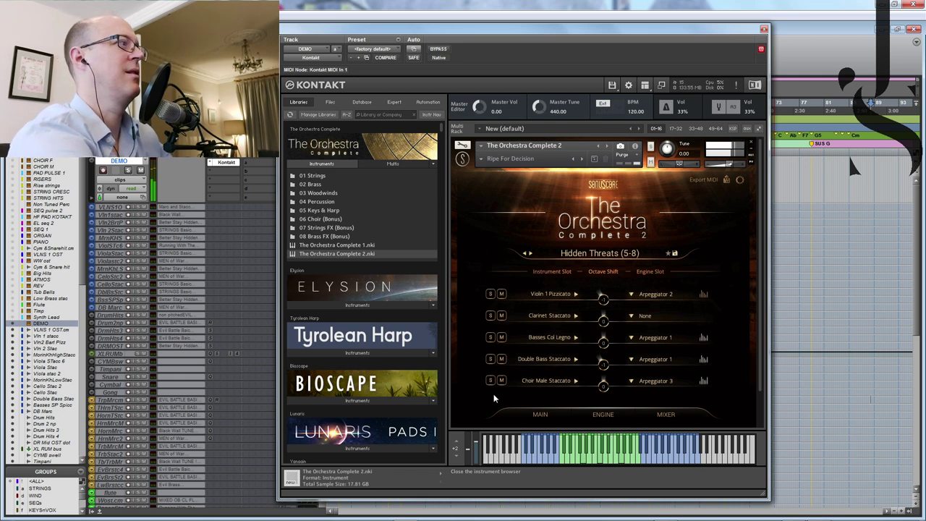
pyautogui.click(630, 316)
pyautogui.click(658, 345)
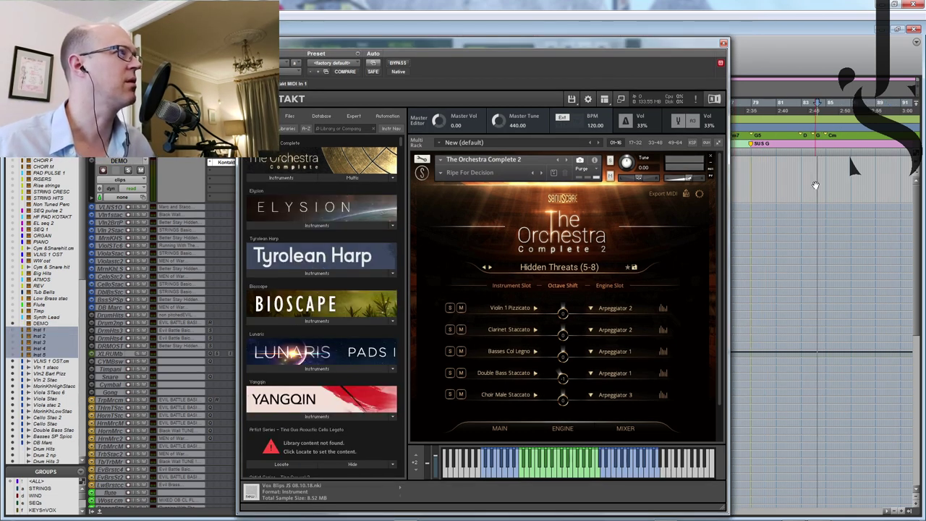
# Step: Arm the DEMO track and record a MIDI performance played through the modified Hidden Threats (5-8) preset
pyautogui.click(102, 171)
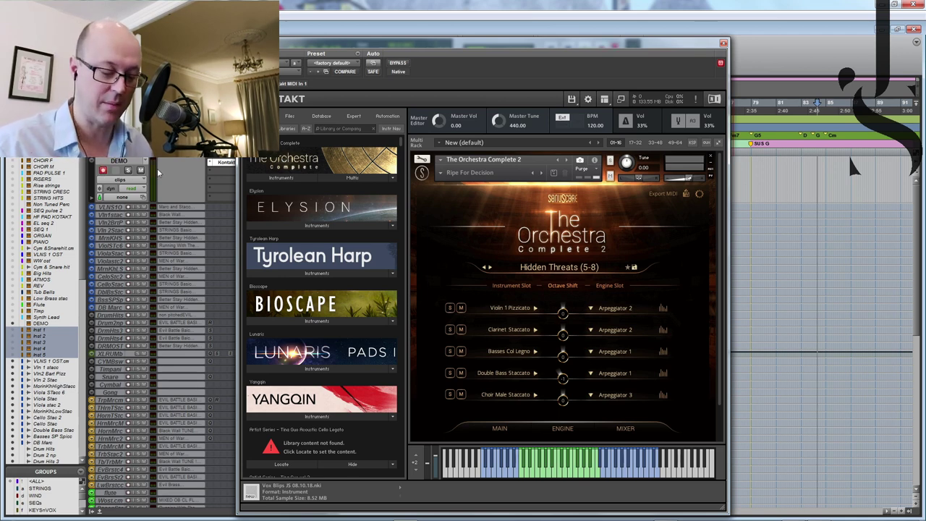
pyautogui.hotkey('ctrl', 'space')
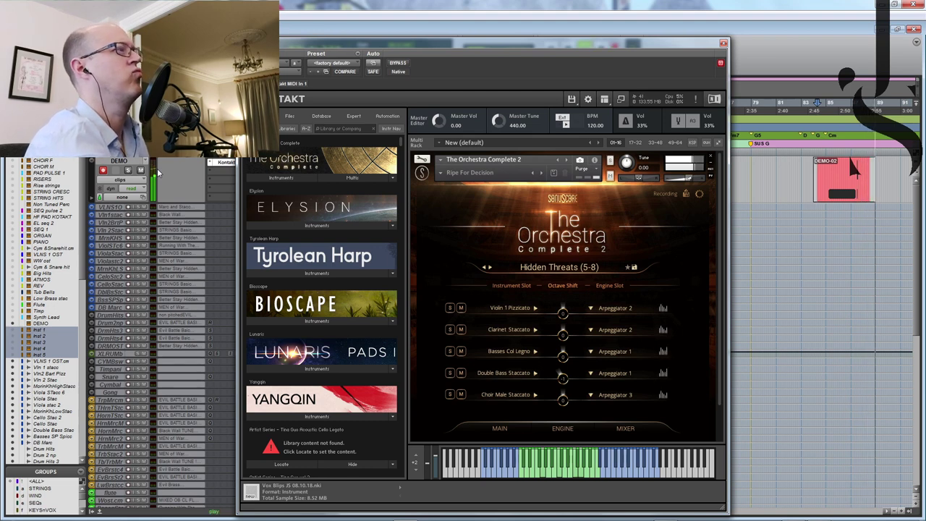
pyautogui.press('space')
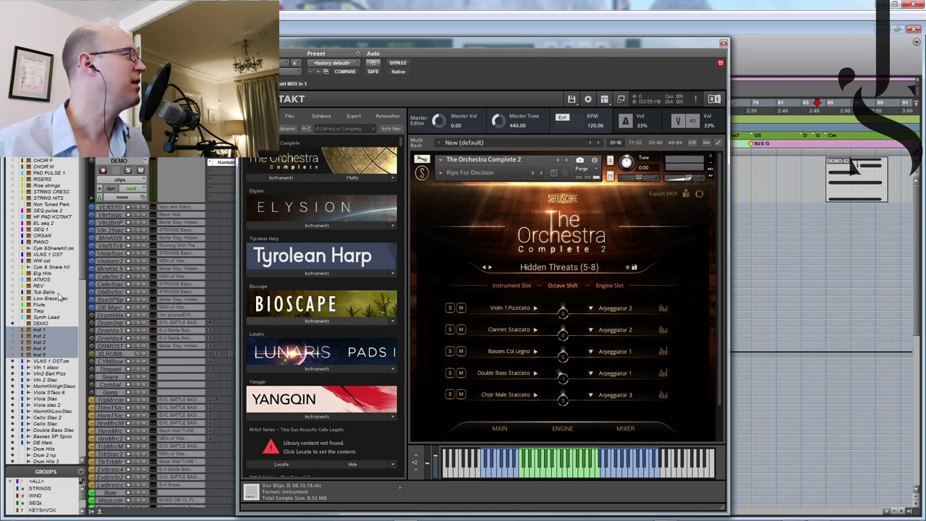
# Step: Bring tracks Inst 1 to Inst 5 into view, export the engine's recorded MIDI onto them, and undo the result
pyautogui.rightClick(37, 340)
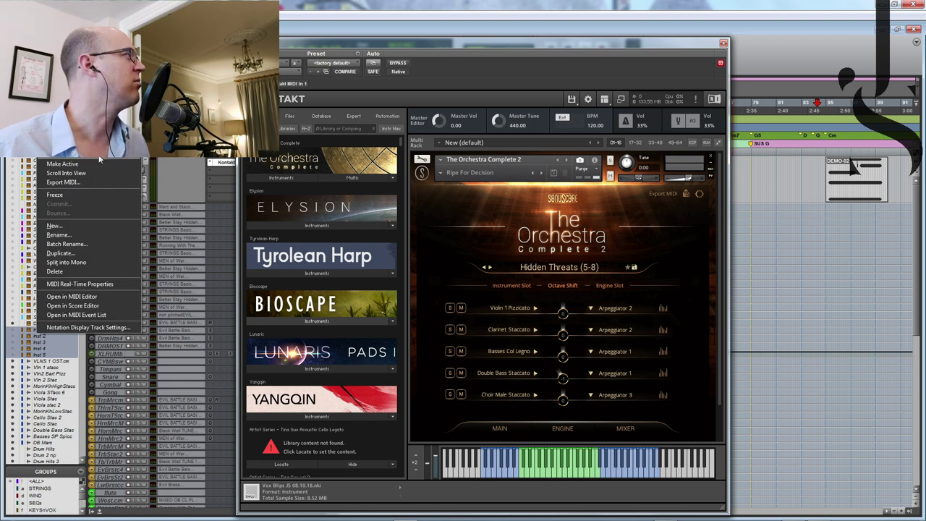
pyautogui.click(66, 173)
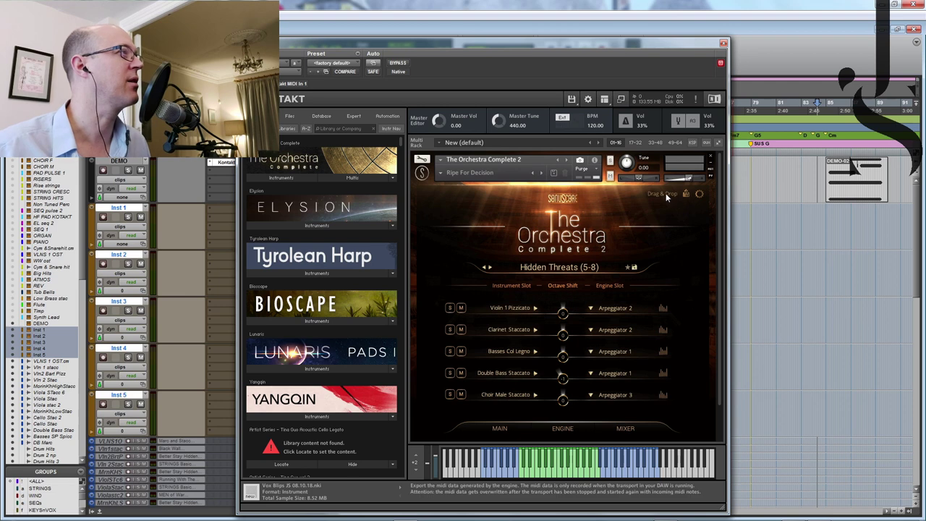
pyautogui.moveTo(693, 214); pyautogui.dragTo(751, 244)
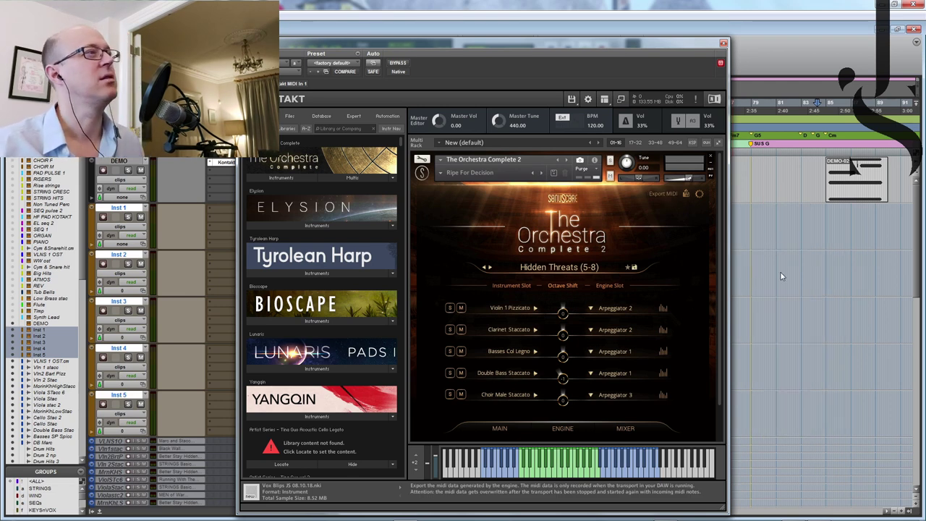
pyautogui.click(841, 313)
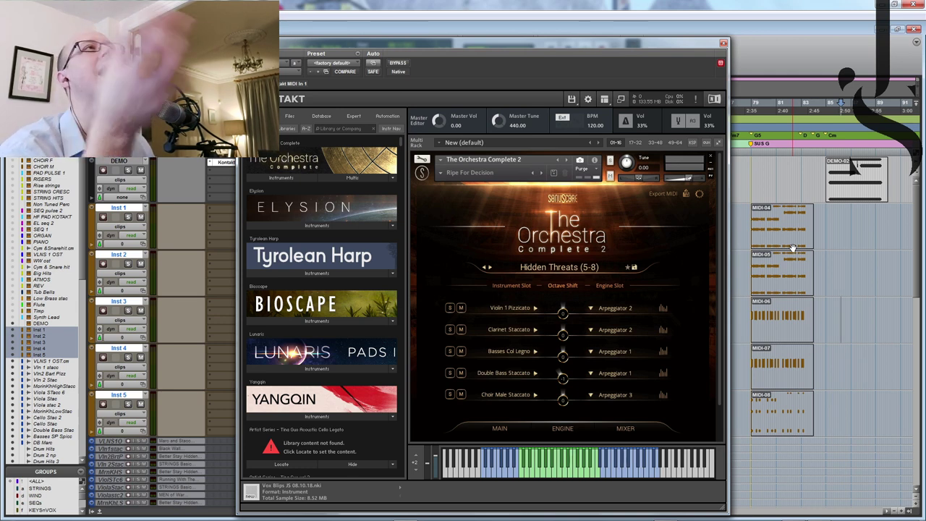
pyautogui.hotkey('ctrl', 'z')
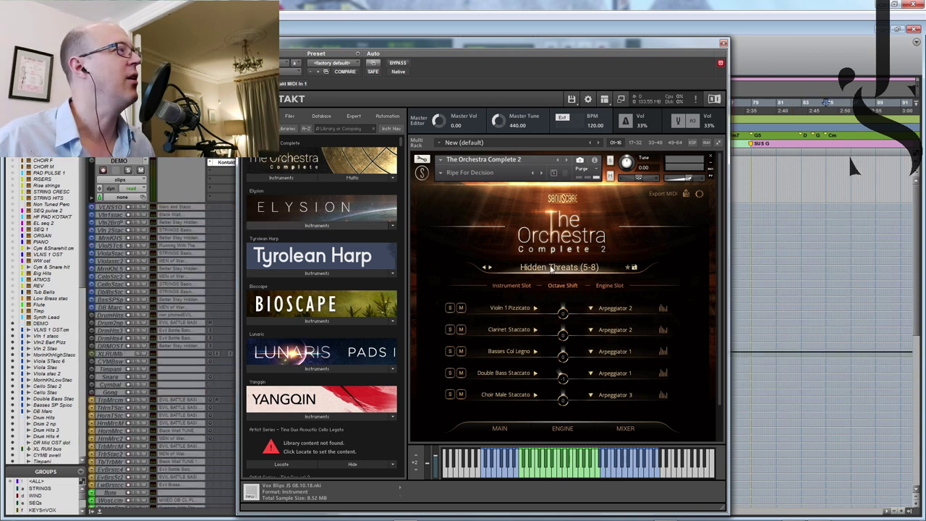
# Step: Filter the Animated Orchestra Dramatic presets by 4-4 meter, audition Your Journey Ends Here, and load Final Rescue
pyautogui.click(554, 267)
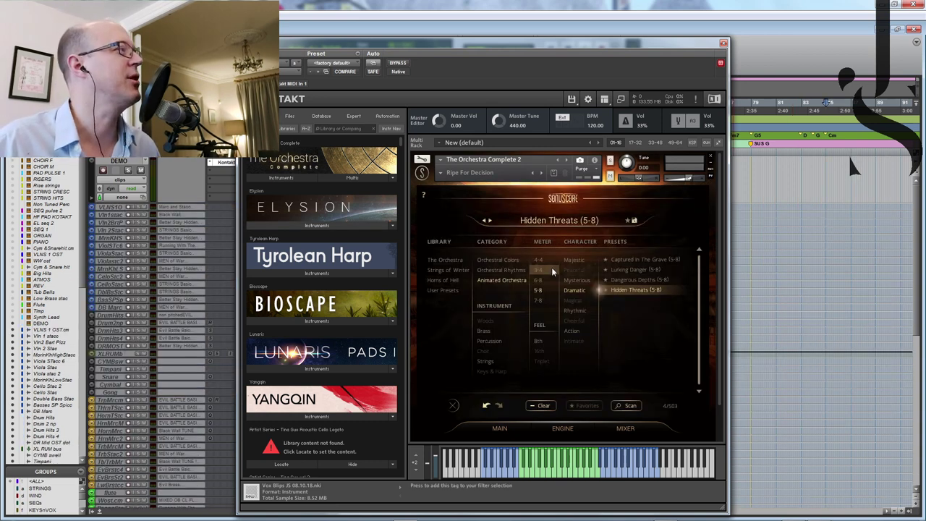
pyautogui.click(552, 270)
pyautogui.click(656, 289)
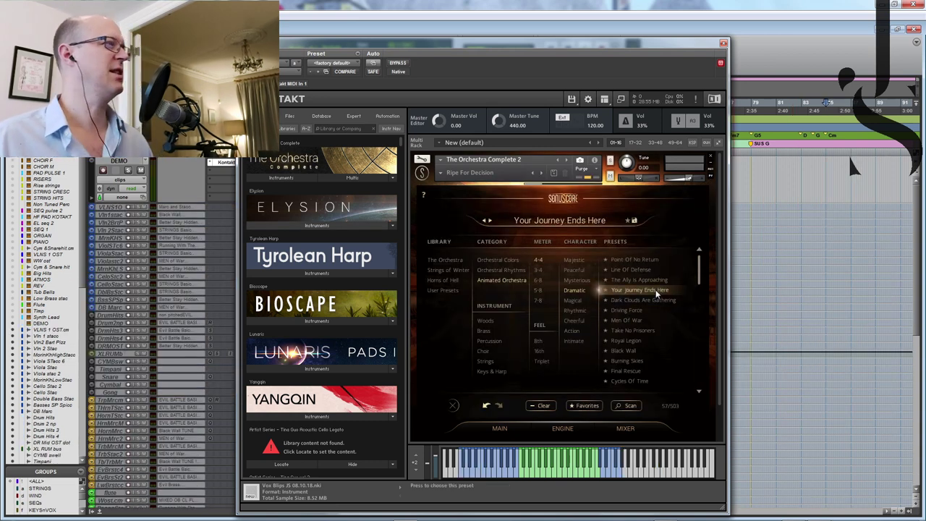
pyautogui.click(183, 162)
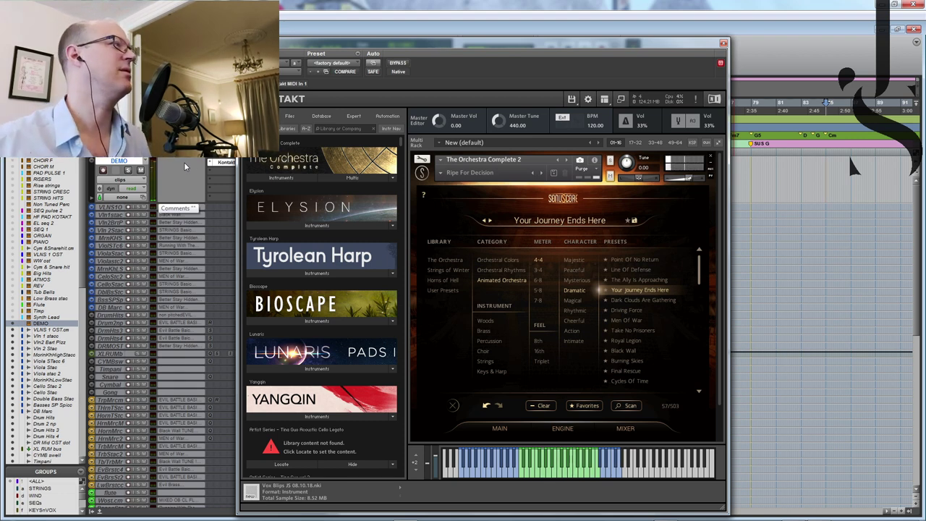
pyautogui.click(639, 369)
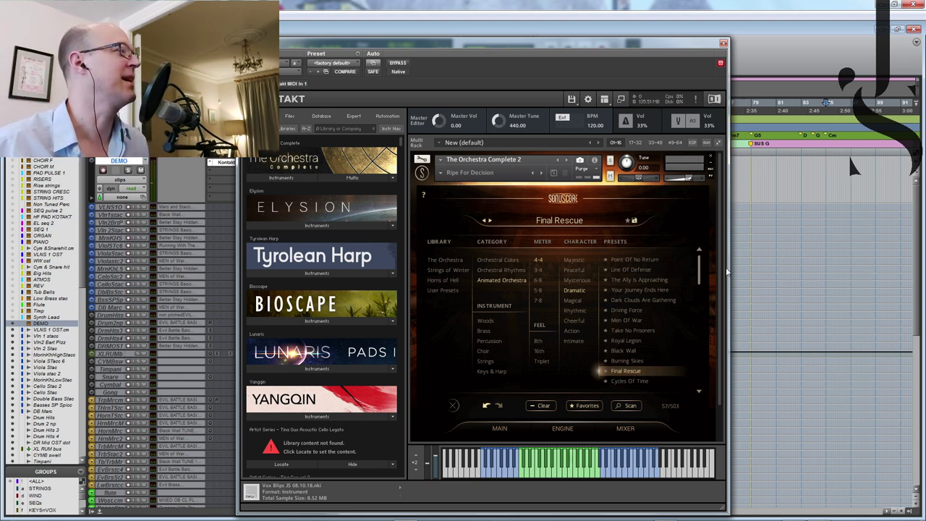
# Step: Examine the Final Rescue engine settings across Arpeggiators 1 to 3 and Envelopes 1 and 2
pyautogui.click(562, 428)
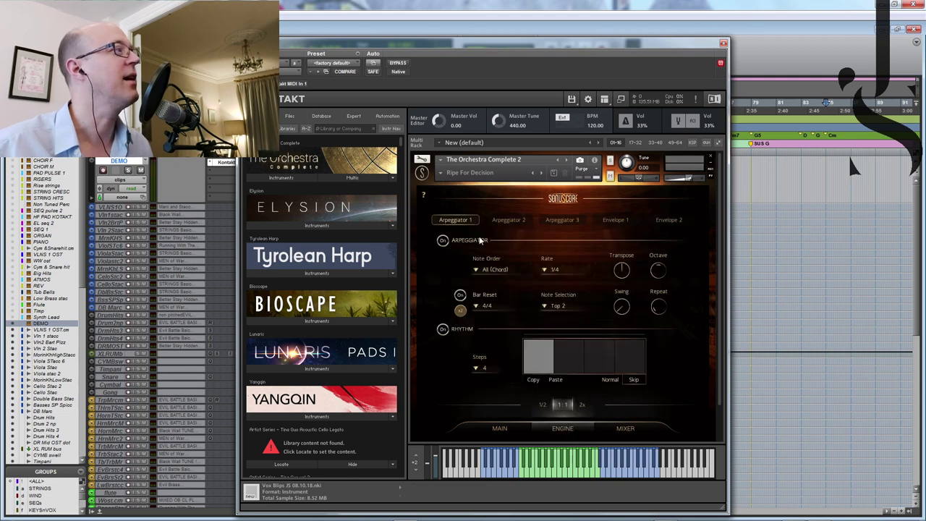
pyautogui.click(508, 220)
pyautogui.click(562, 220)
pyautogui.click(616, 220)
pyautogui.click(659, 220)
pyautogui.click(455, 220)
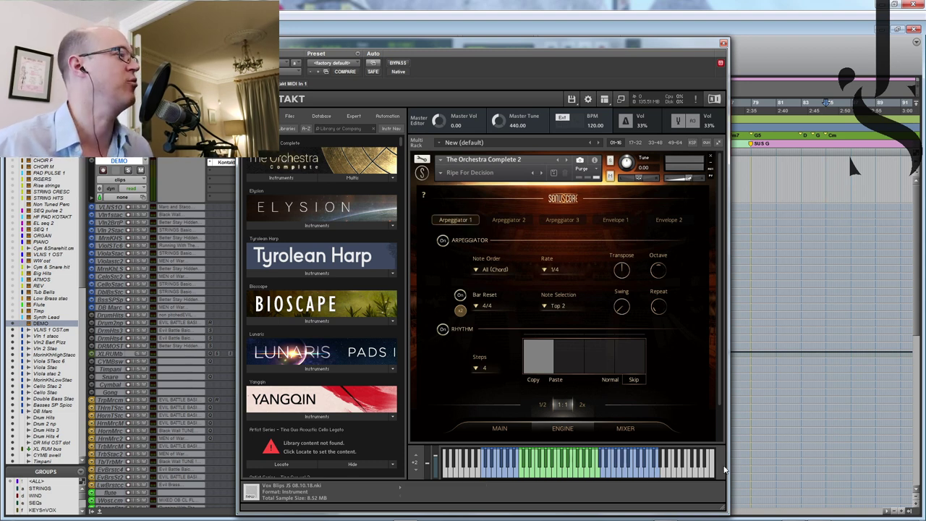
# Step: Set the engine slot to None for all five instruments of the Final Rescue preset
pyautogui.click(499, 428)
pyautogui.click(591, 309)
pyautogui.click(606, 319)
pyautogui.click(592, 330)
pyautogui.click(606, 341)
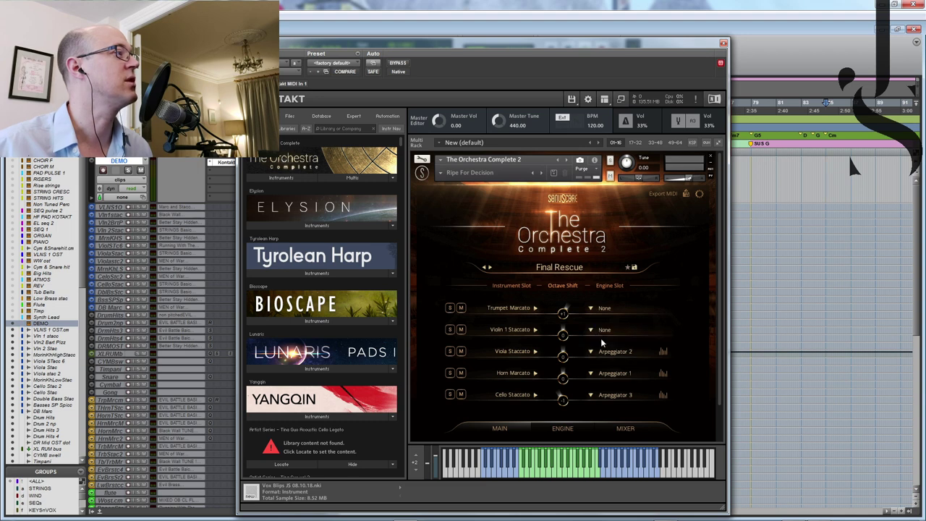
pyautogui.click(593, 352)
pyautogui.click(606, 363)
pyautogui.click(592, 374)
pyautogui.click(606, 384)
pyautogui.click(592, 395)
pyautogui.click(606, 406)
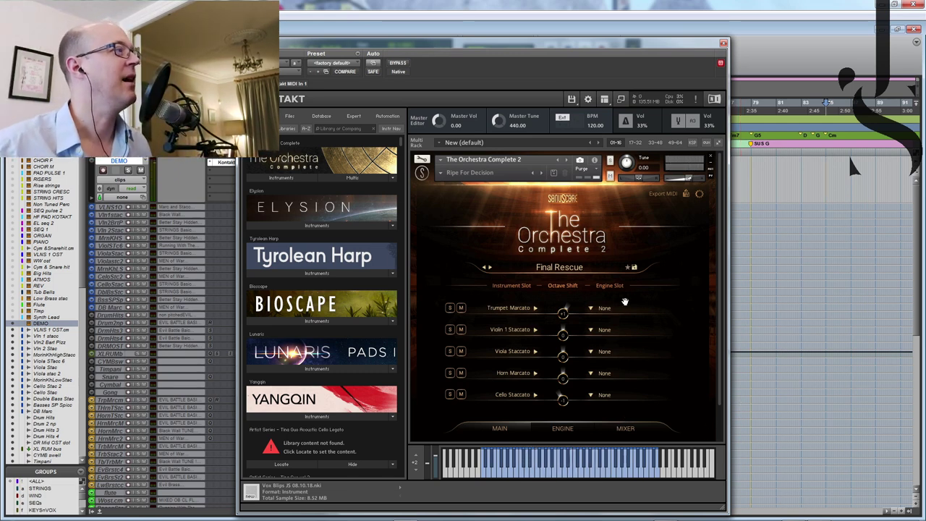
# Step: Look over the mixer settings and the output channel choices for the Trumpet Marcato slot
pyautogui.click(626, 428)
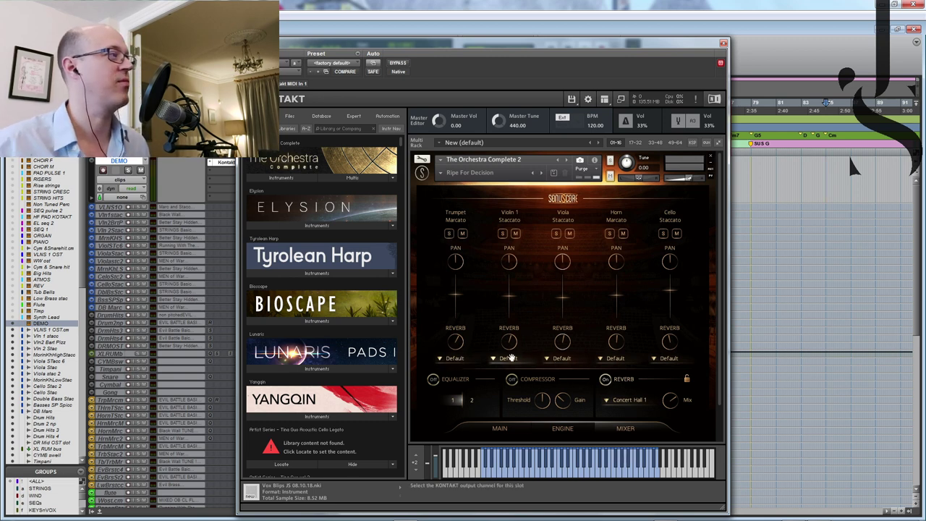
pyautogui.click(457, 359)
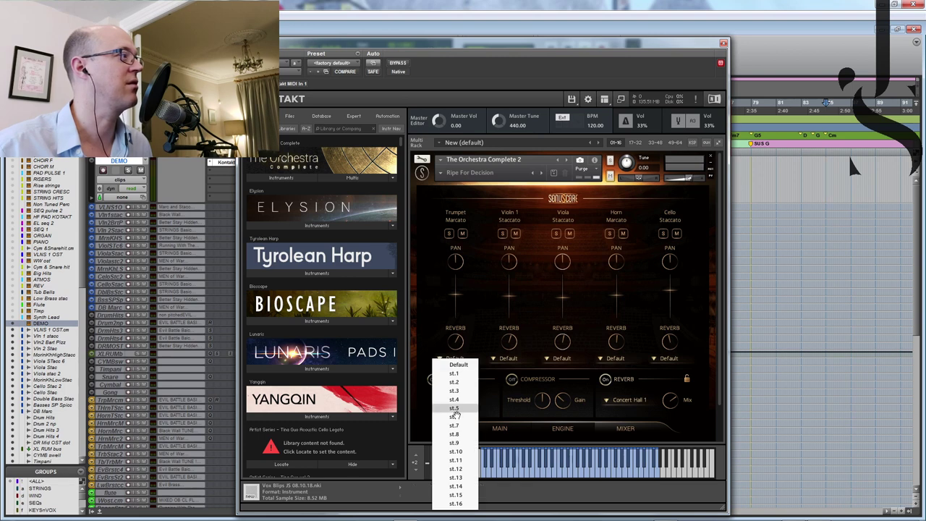
pyautogui.click(472, 339)
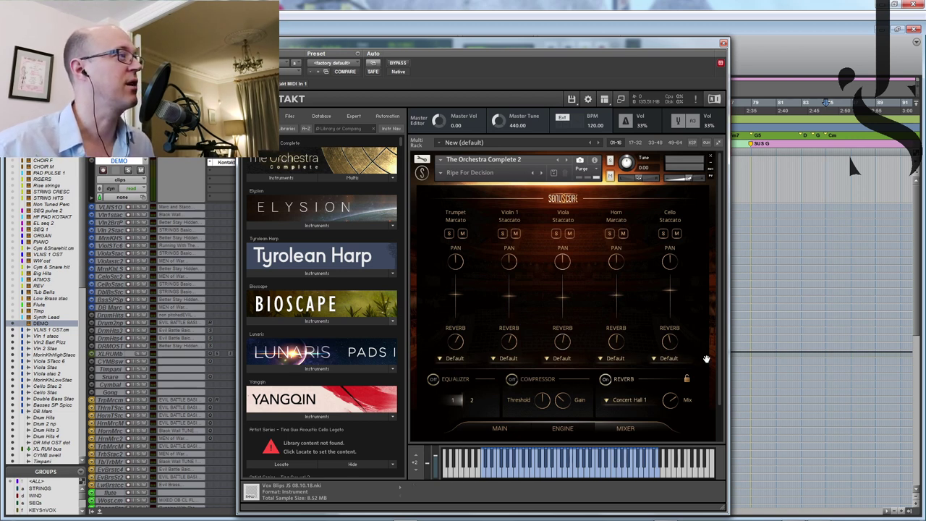
# Step: Load the Calling The Guardians snapshot from the Animated Orchestra category
pyautogui.click(441, 172)
pyautogui.moveTo(470, 185)
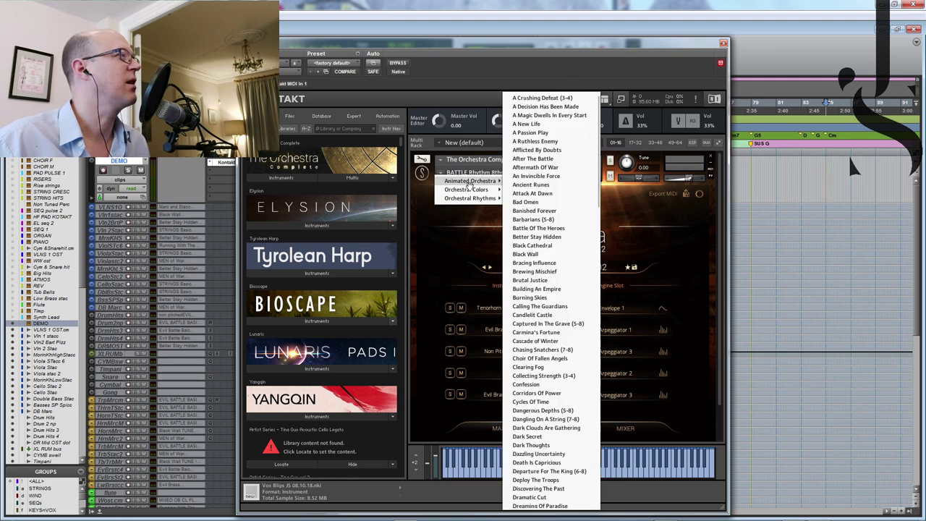
pyautogui.click(583, 306)
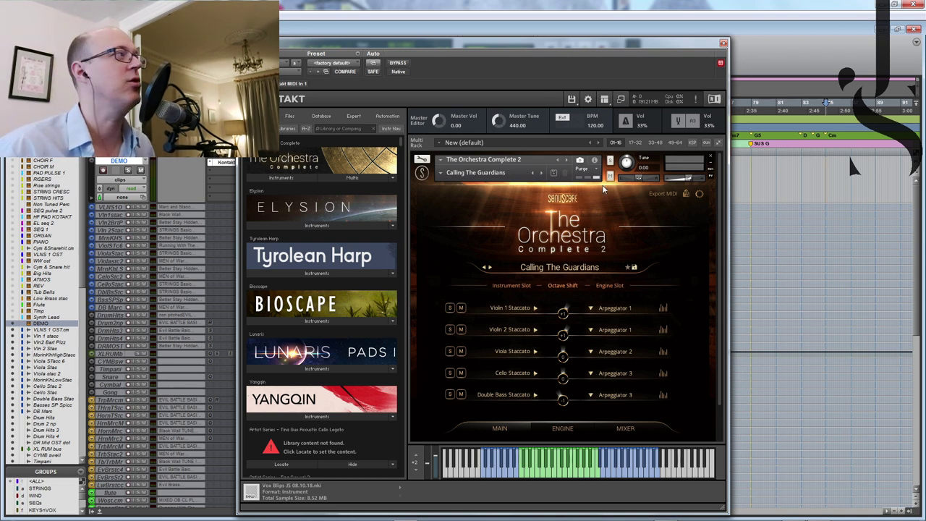
# Step: Remove the Calling The Guardians instrument and load the 65 HOLLYWOOD ACTION Basic 8ths (5-8) 01 multi, replacing the current multi
pyautogui.click(712, 158)
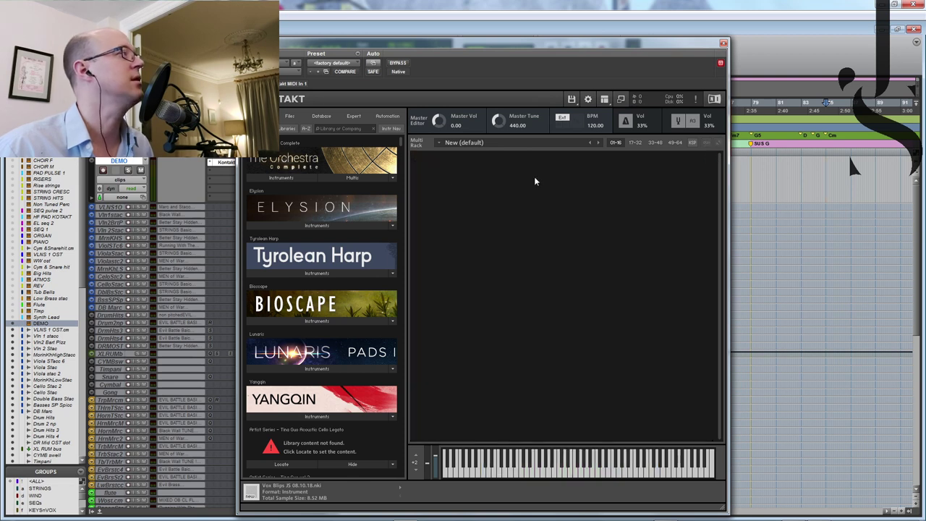
pyautogui.click(352, 179)
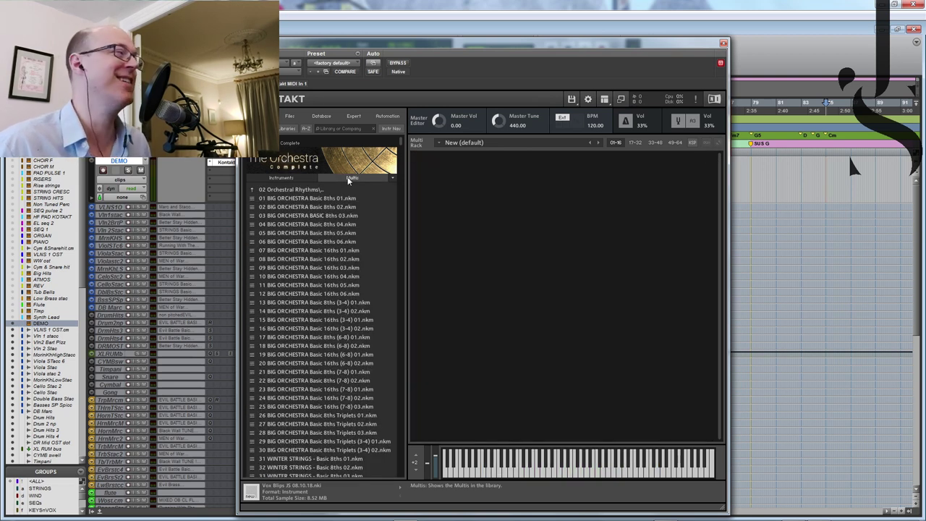
pyautogui.scroll(-10, 351, 262)
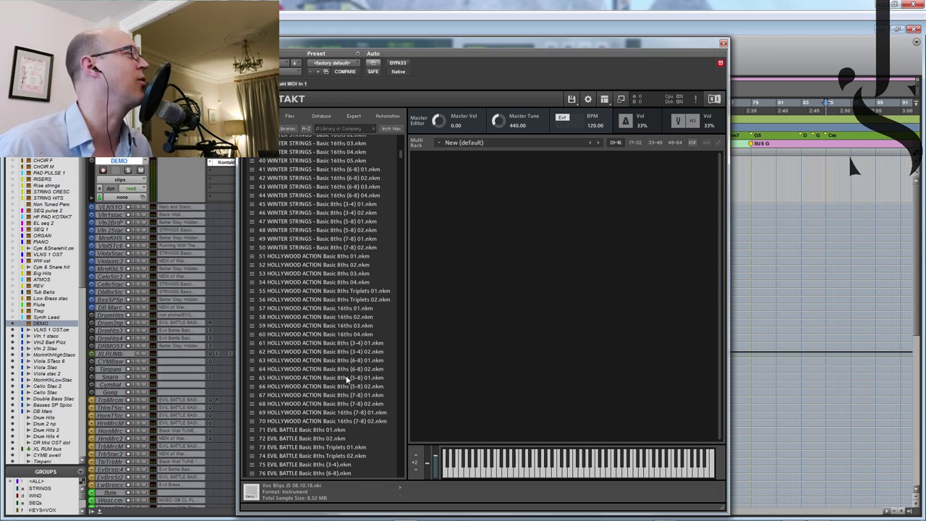
pyautogui.click(294, 378)
pyautogui.moveTo(478, 330); pyautogui.dragTo(479, 330)
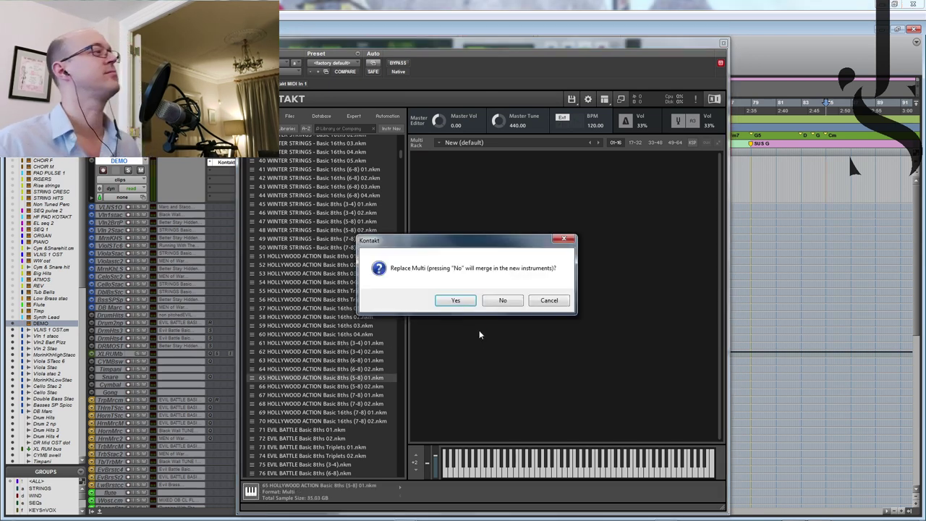
pyautogui.click(455, 303)
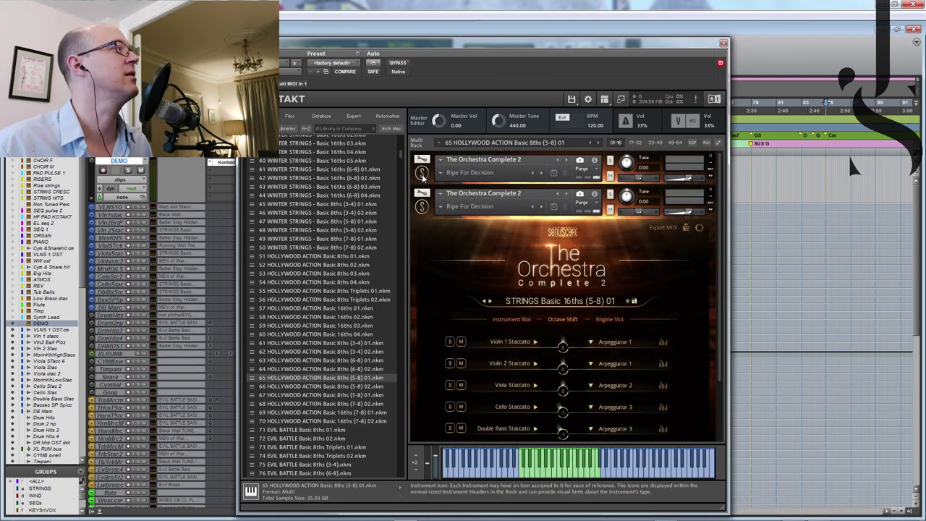
# Step: Look over both instruments of the Hollywood Action multi, including the slots of STRINGS Basic 16ths (5-8) 01 and BATTLE Rhythm 8ths (5-8) 01
pyautogui.click(423, 209)
pyautogui.click(423, 207)
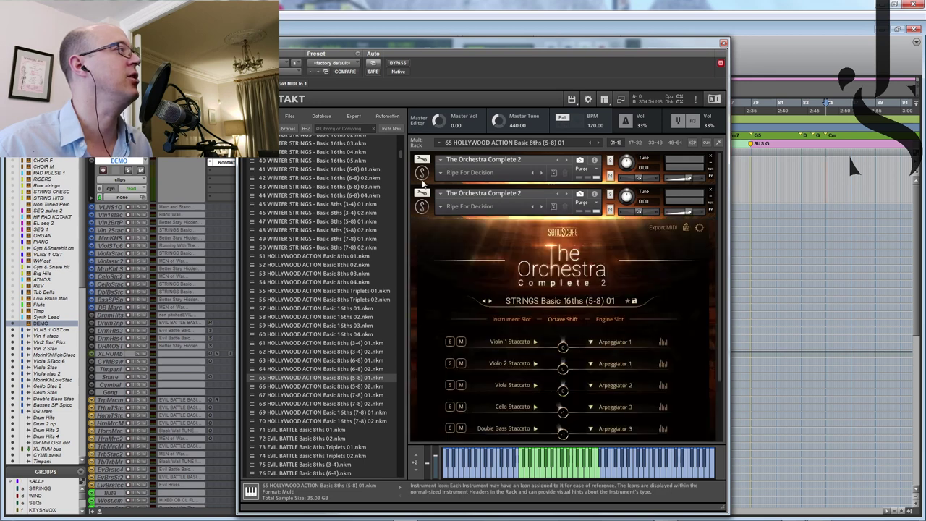
pyautogui.click(709, 191)
pyautogui.moveTo(725, 255); pyautogui.dragTo(729, 285)
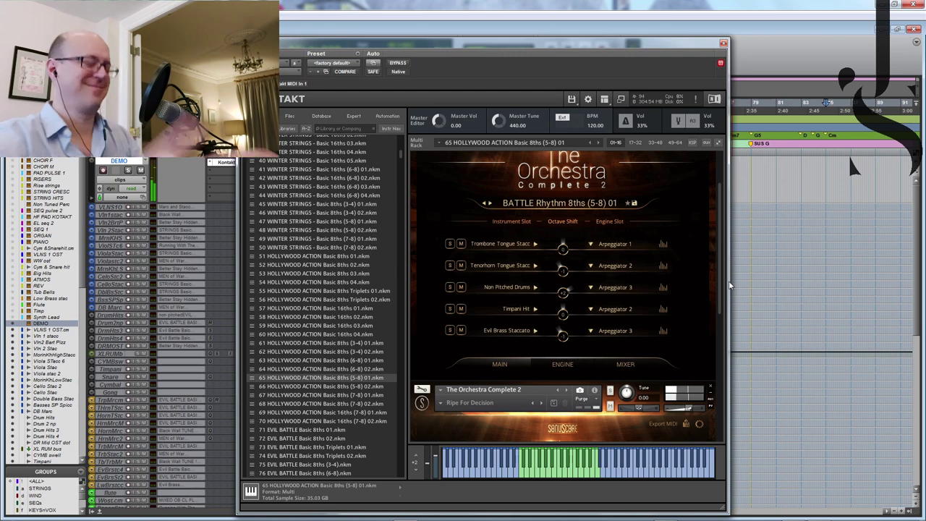
pyautogui.scroll(-1, 721, 286)
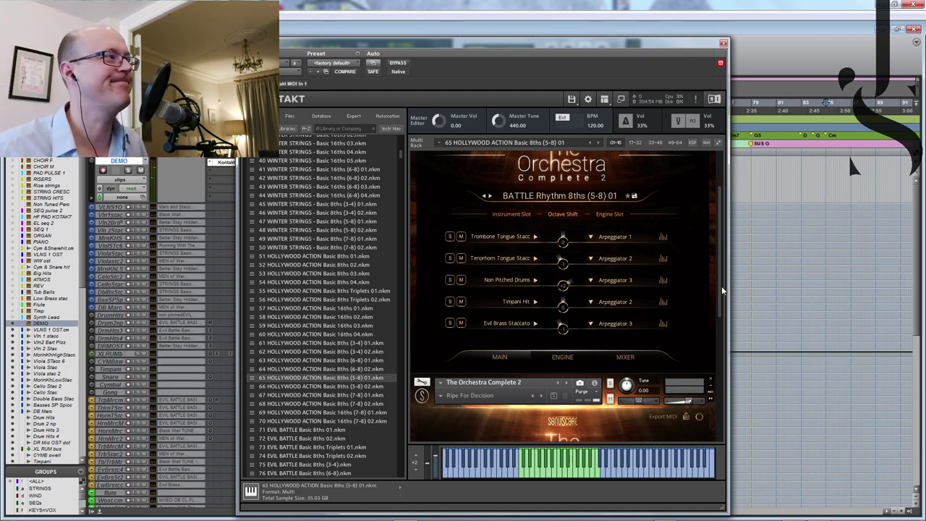
pyautogui.scroll(2, 721, 285)
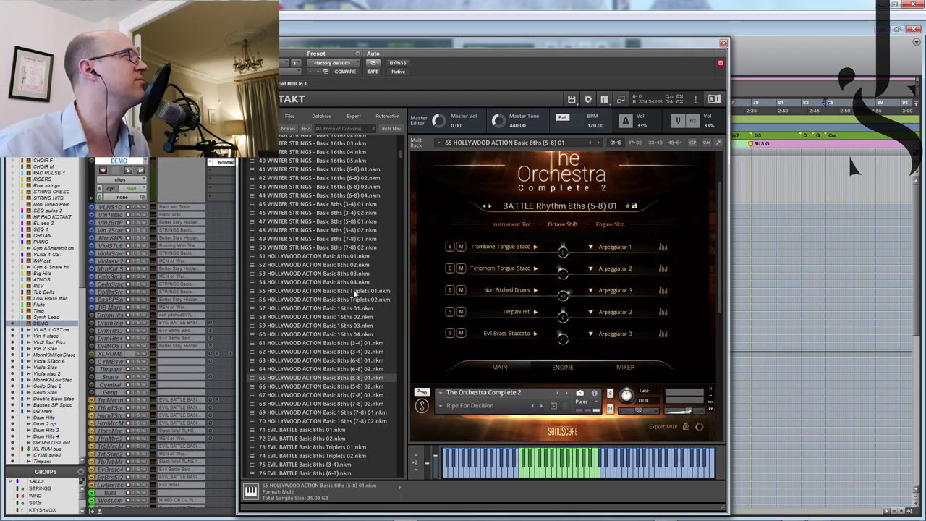
# Step: Replace the current multi with 41 WINTER STRINGS - Basic 16ths (6-8) 01 and collapse both of its instruments
pyautogui.doubleClick(296, 171)
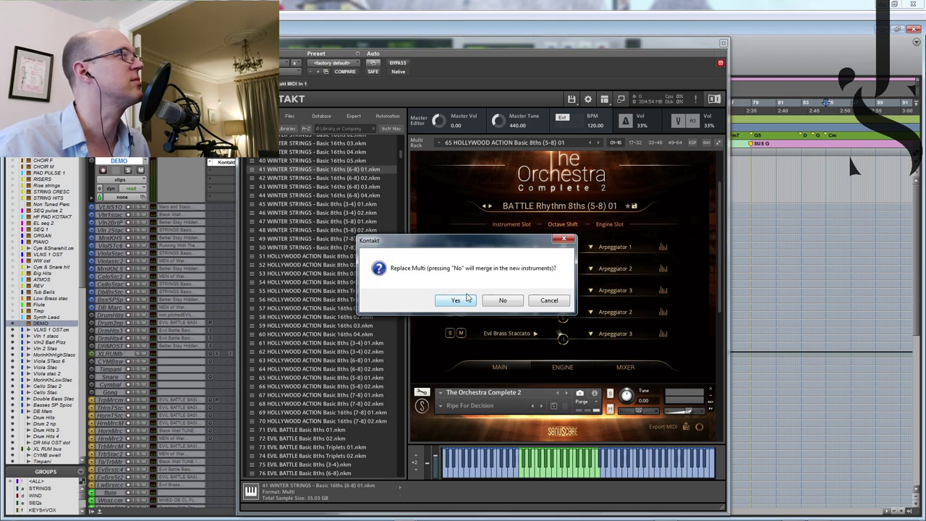
pyautogui.click(456, 300)
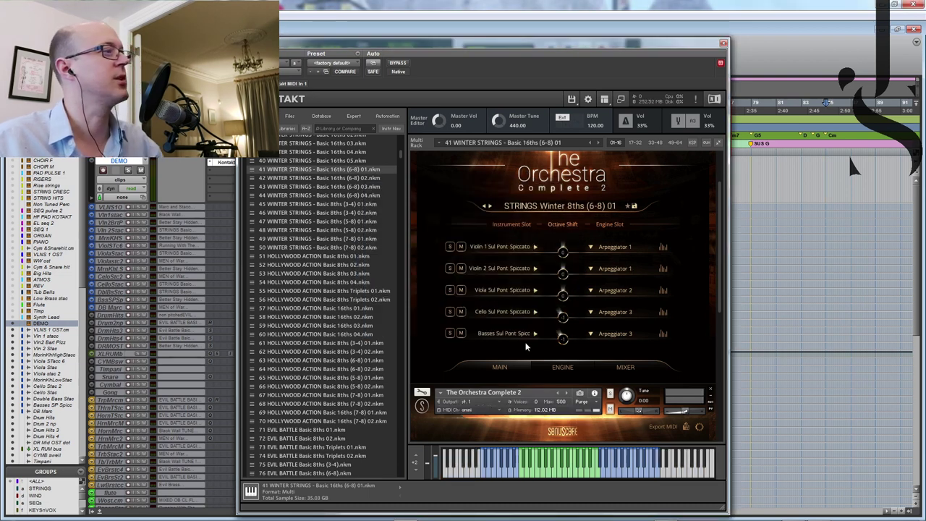
pyautogui.click(426, 405)
pyautogui.scroll(1, 718, 284)
pyautogui.moveTo(719, 279); pyautogui.dragTo(719, 220)
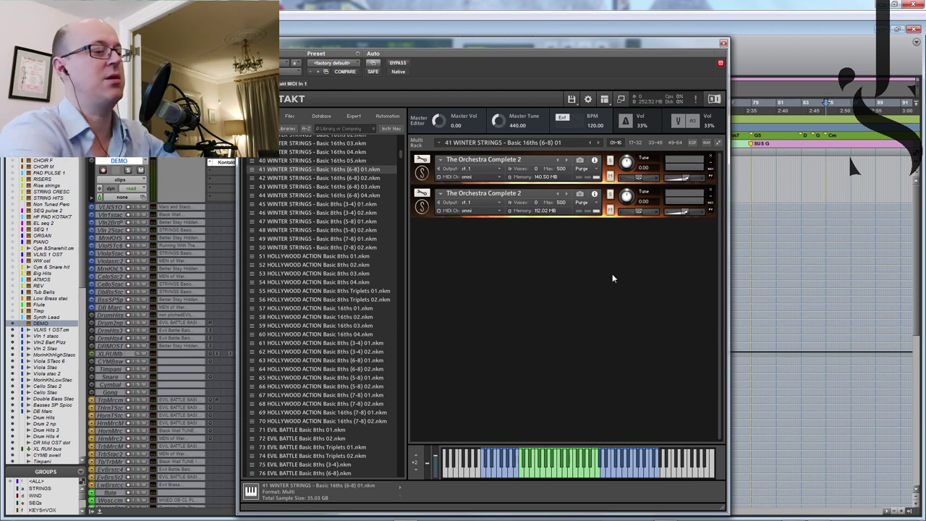
# Step: In the Pro Tools session, highlight the string tracks from VLNS 1 OST.cm to DB Marc, followed by the percussion tracks from Drum Hits to Gong
pyautogui.press('space')
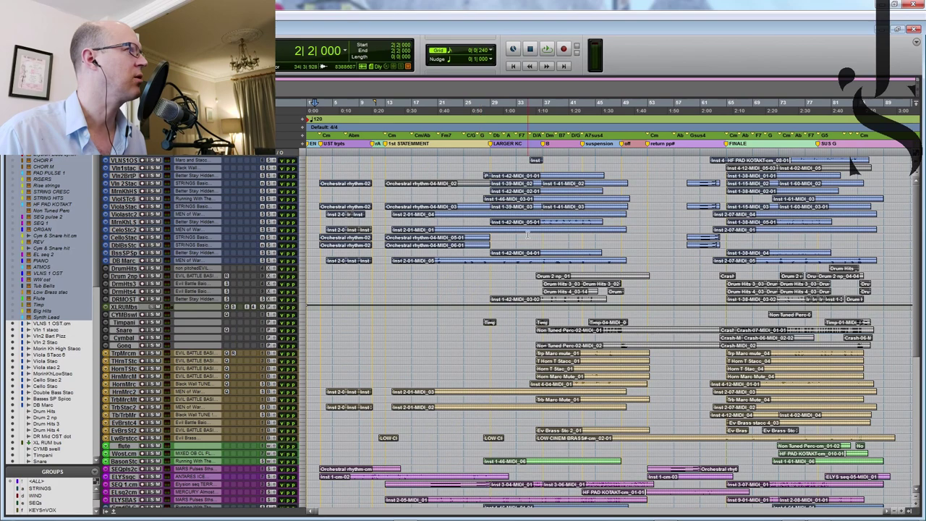
pyautogui.moveTo(920, 229); pyautogui.dragTo(923, 366)
pyautogui.scroll(10, 853, 167)
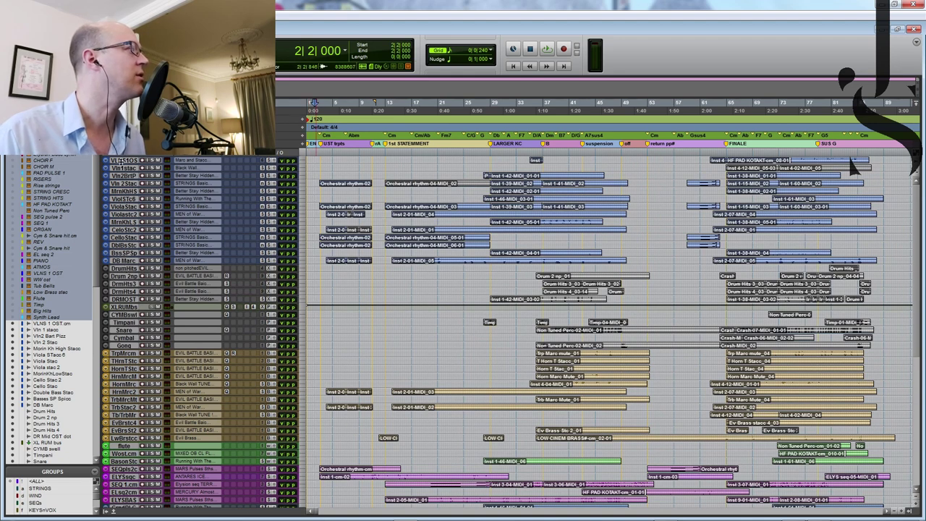
pyautogui.click(122, 160)
pyautogui.keyDown('shift'); pyautogui.click(123, 262); pyautogui.keyUp('shift')
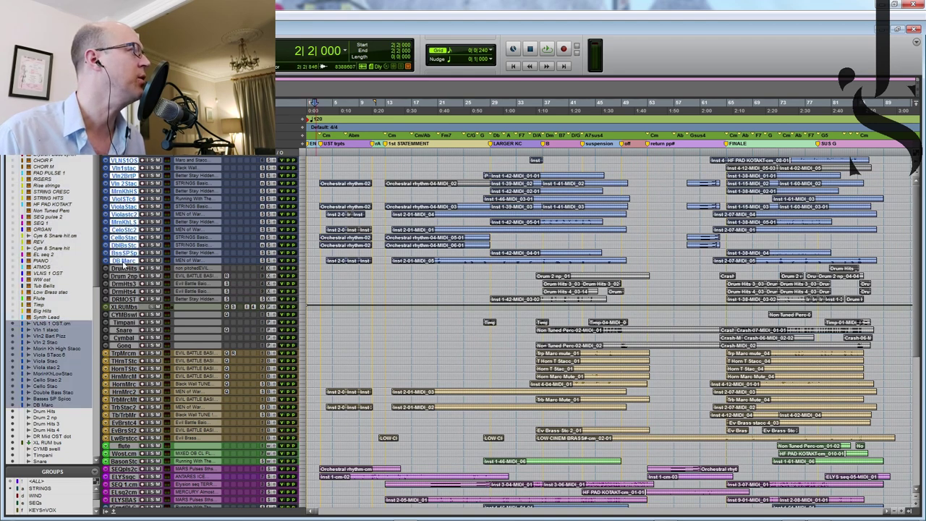
pyautogui.click(125, 268)
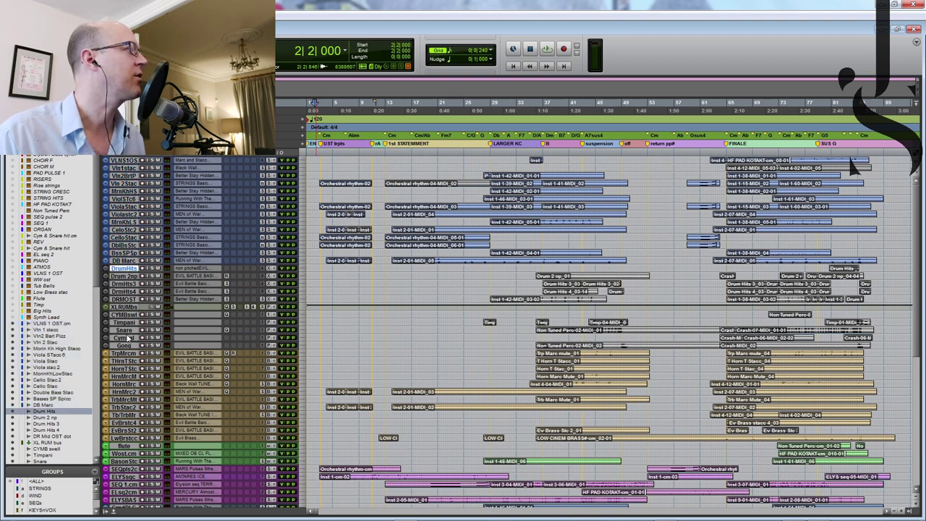
pyautogui.keyDown('shift'); pyautogui.click(124, 346); pyautogui.keyUp('shift')
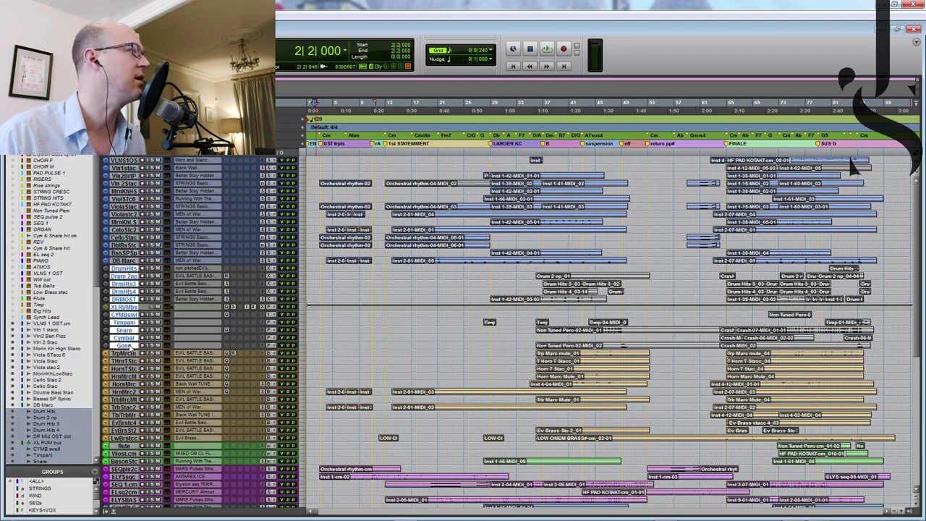
# Step: Highlight the brass tracks from TrpMrcm to LwBrstcc, followed by the woodwind tracks from flute to BasonStc
pyautogui.scroll(-3, 126, 339)
pyautogui.click(123, 306)
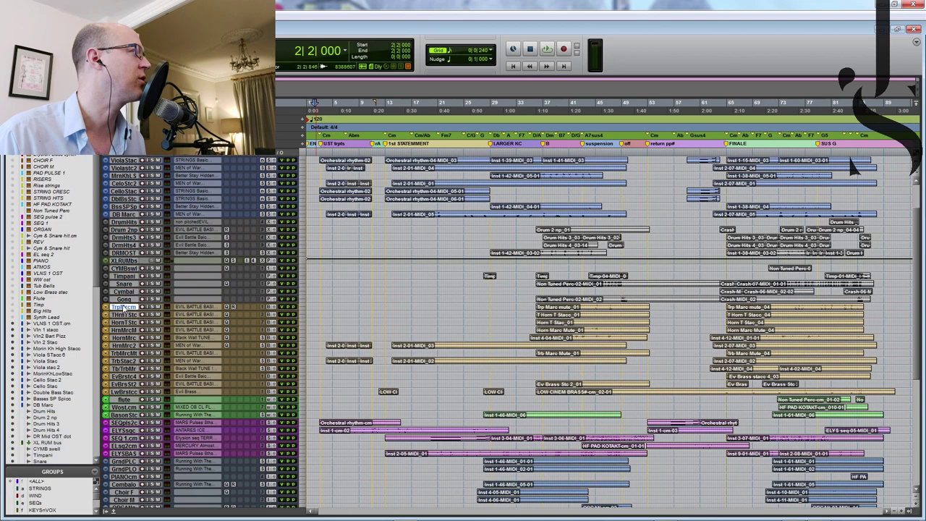
pyautogui.keyDown('shift'); pyautogui.click(122, 392); pyautogui.keyUp('shift')
pyautogui.scroll(-8, 130, 394)
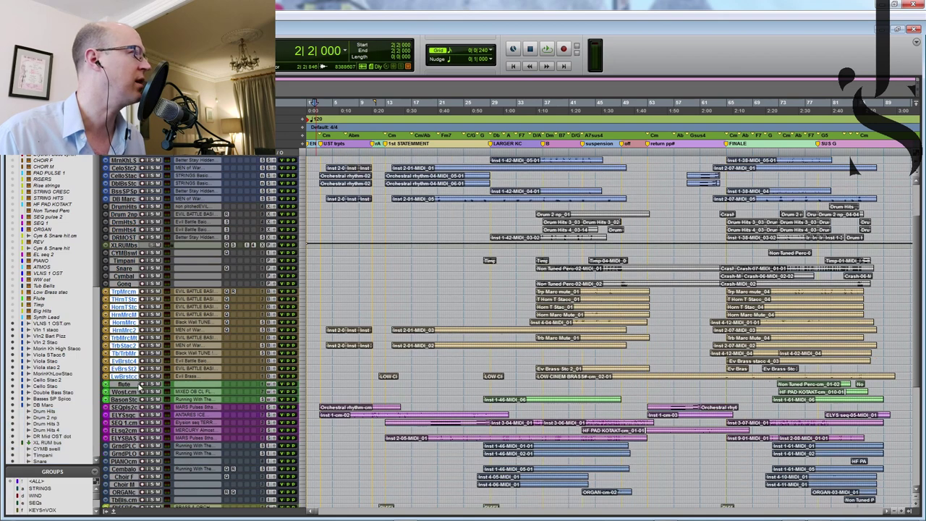
pyautogui.scroll(-1, 139, 388)
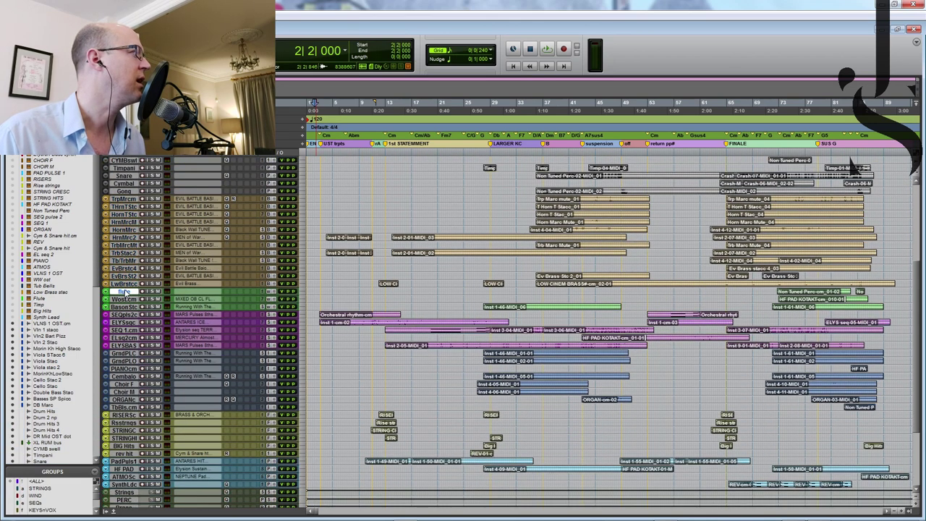
pyautogui.keyDown('shift'); pyautogui.click(124, 307); pyautogui.keyUp('shift')
# Step: Highlight the sequence tracks from SEQpls2c to ELYSBAS, followed by the keyboard, choir and bell tracks from GrndPLC to TbBls.cm
pyautogui.scroll(-7, 123, 303)
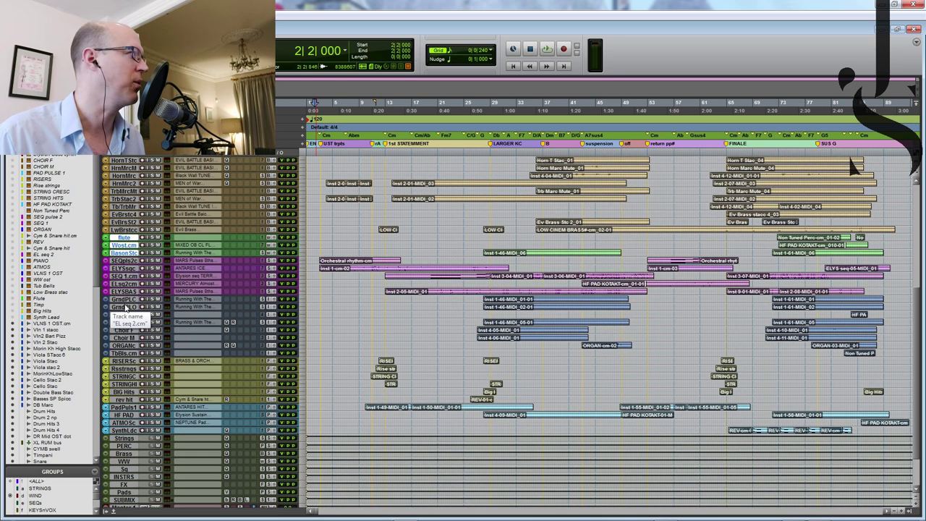
pyautogui.click(123, 260)
pyautogui.keyDown('shift'); pyautogui.click(123, 291); pyautogui.keyUp('shift')
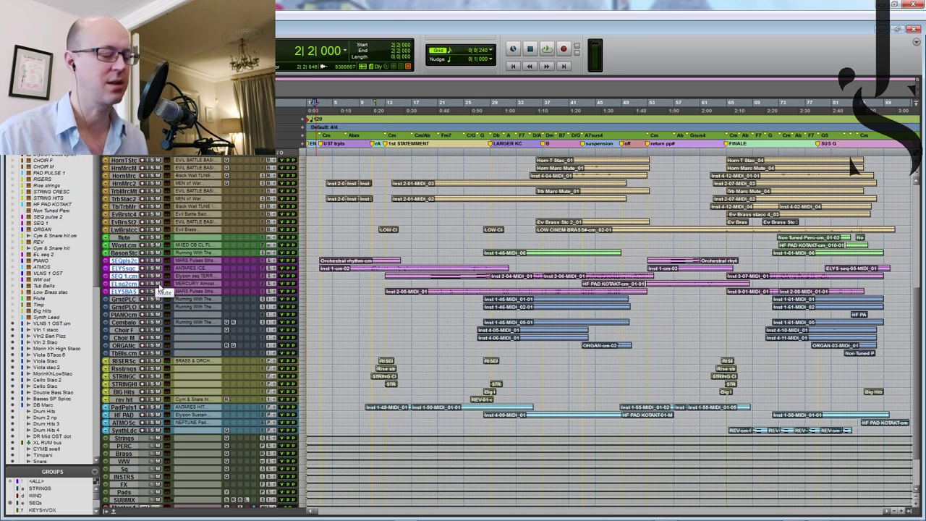
pyautogui.click(125, 299)
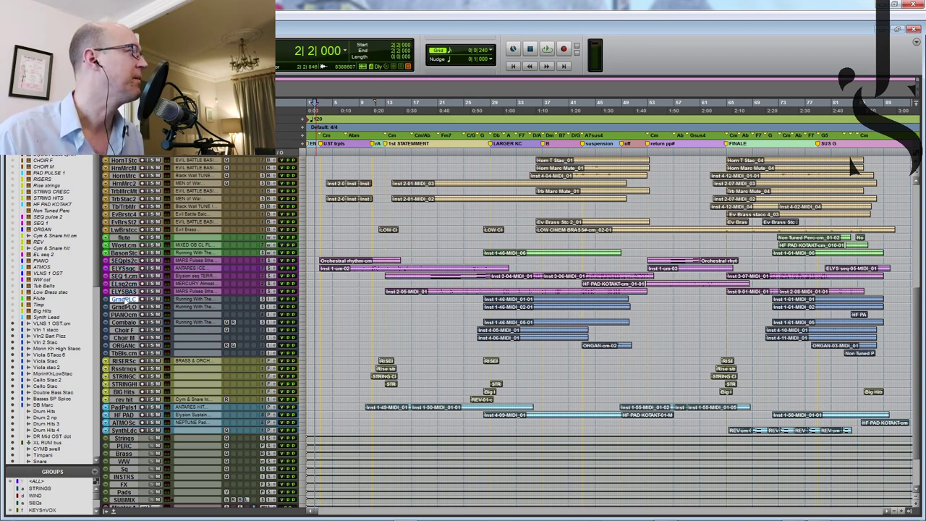
pyautogui.keyDown('shift'); pyautogui.click(125, 353); pyautogui.keyUp('shift')
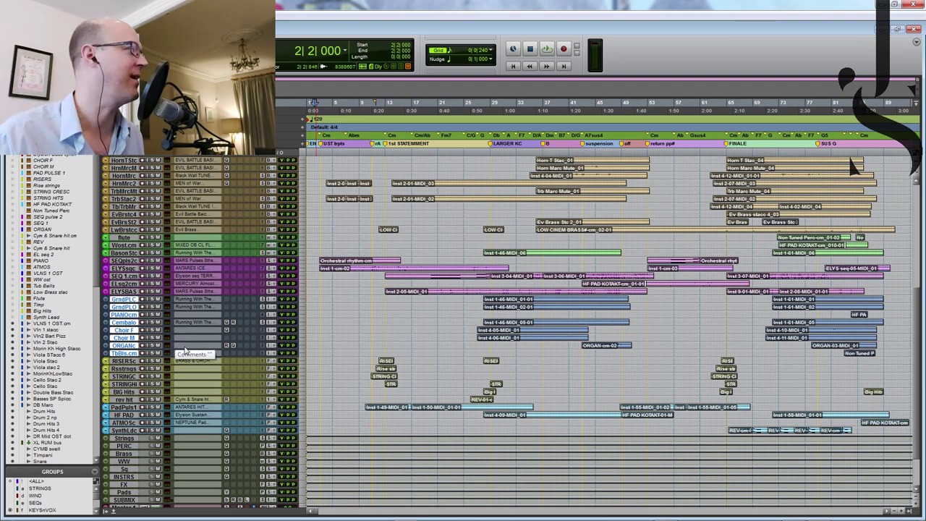
# Step: Highlight the effect tracks from RISERSc to rev hit, followed by the pad and synth tracks from PadPuls1 to SynthLdc
pyautogui.click(130, 361)
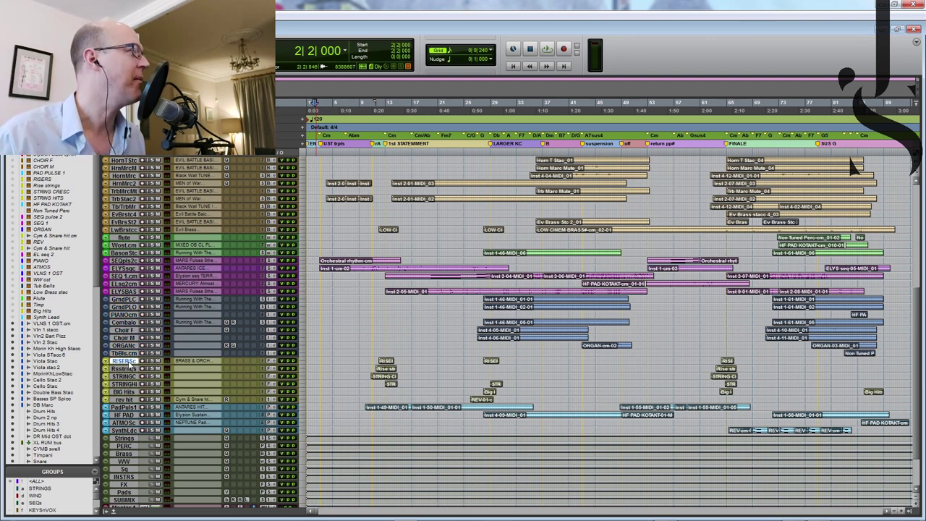
pyautogui.keyDown('shift'); pyautogui.click(122, 399); pyautogui.keyUp('shift')
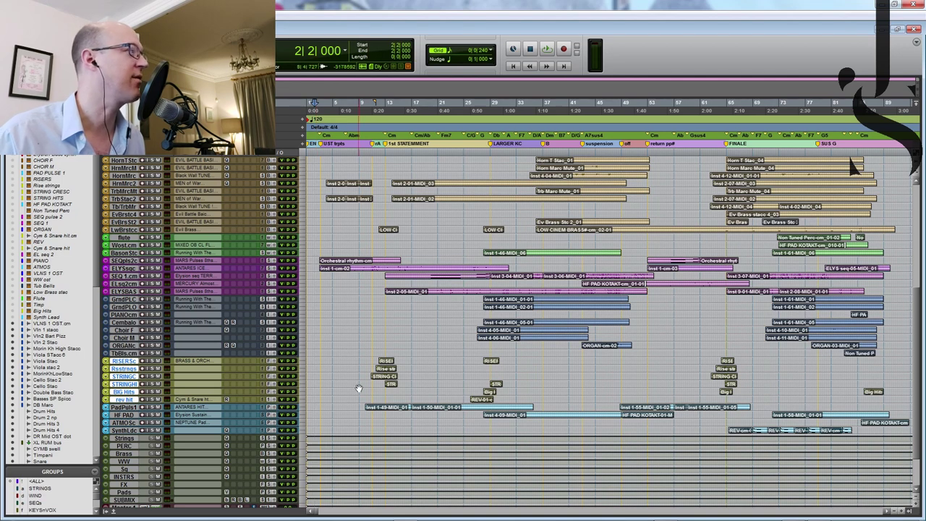
pyautogui.click(123, 406)
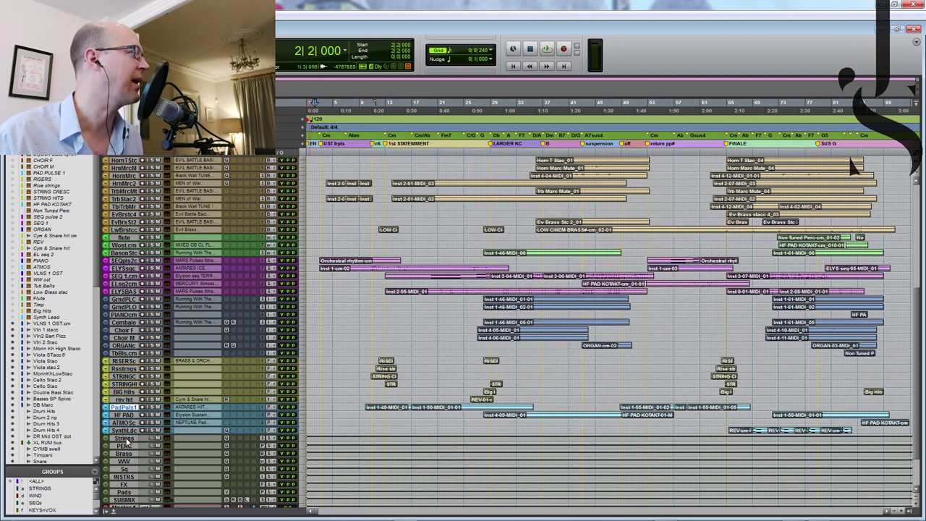
pyautogui.keyDown('shift'); pyautogui.click(128, 430); pyautogui.keyUp('shift')
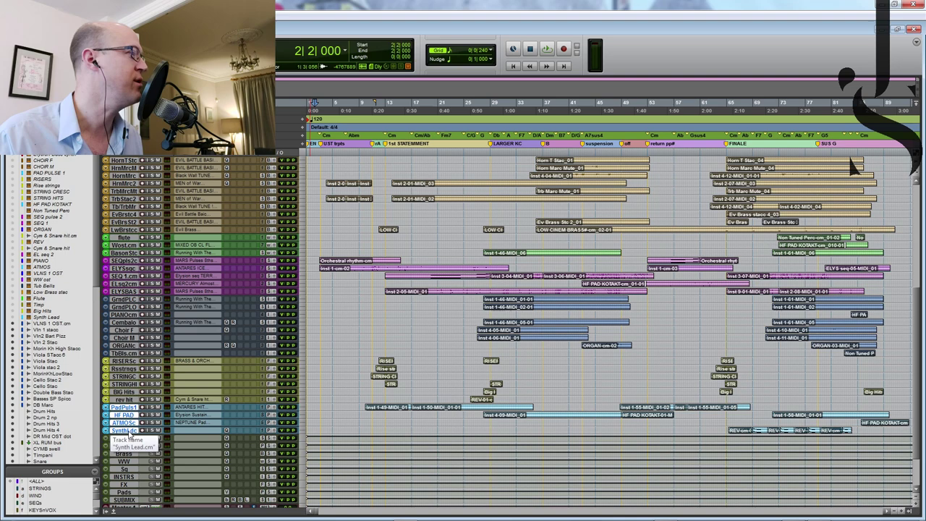
pyautogui.scroll(5, 349, 423)
pyautogui.scroll(1, 349, 420)
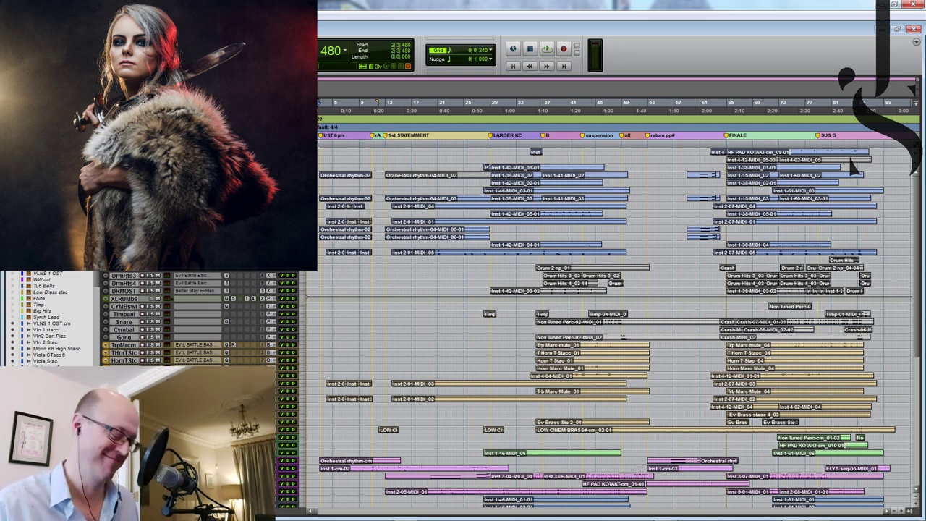
# Step: Play the full arrangement from its opening and examine the string, percussion, brass, woodwind, sequence, keyboard, effect and pad tracks during playback
pyautogui.press('space')
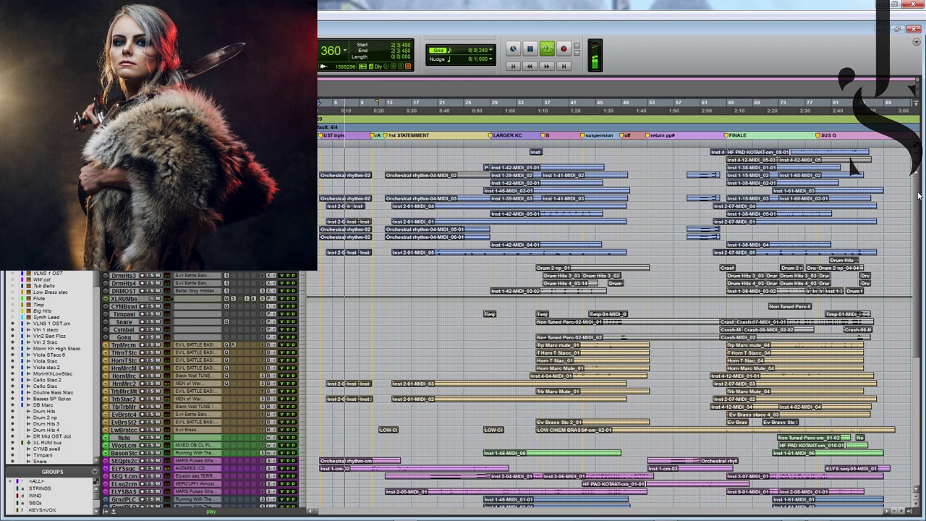
pyautogui.moveTo(918, 196); pyautogui.dragTo(917, 199)
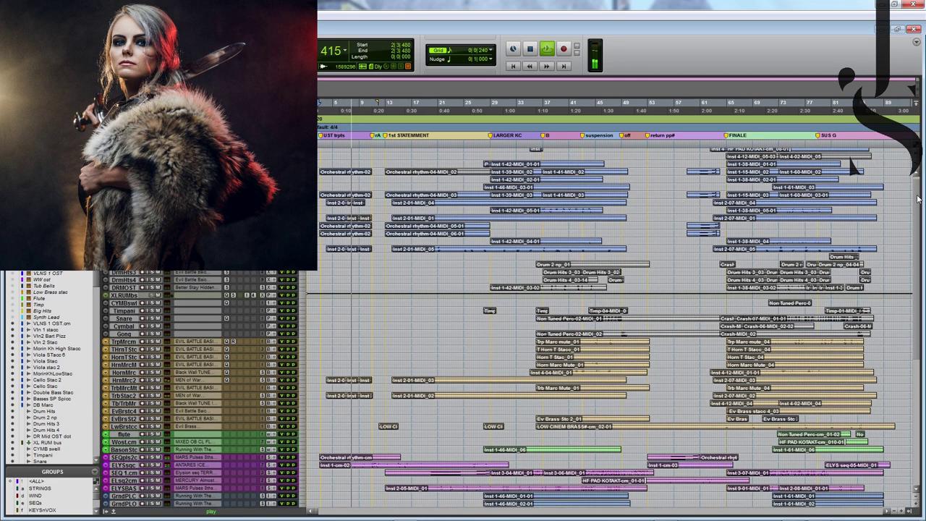
pyautogui.scroll(-5, 854, 166)
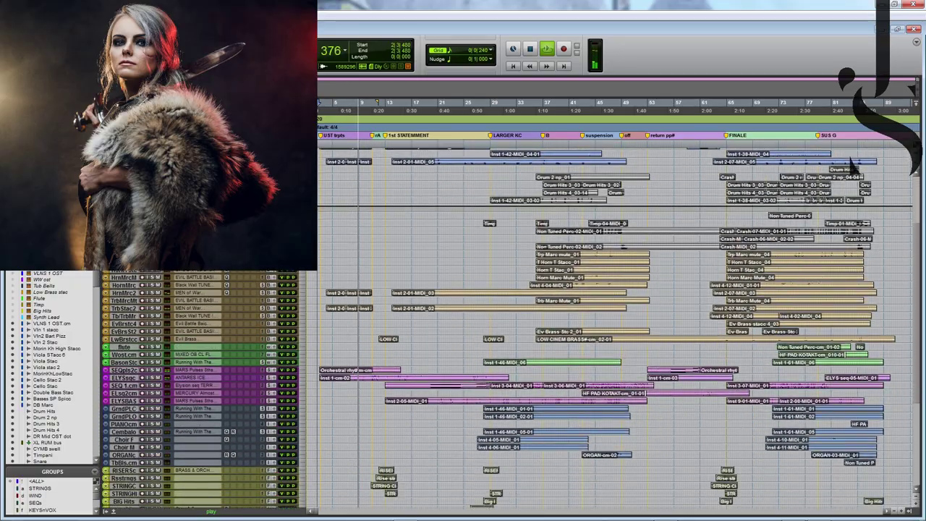
pyautogui.scroll(-3, 854, 165)
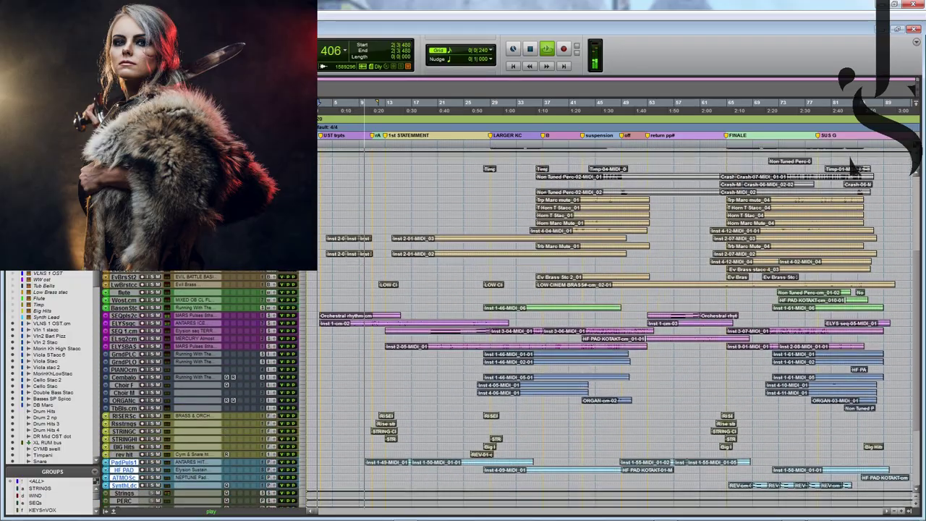
pyautogui.scroll(-1, 854, 166)
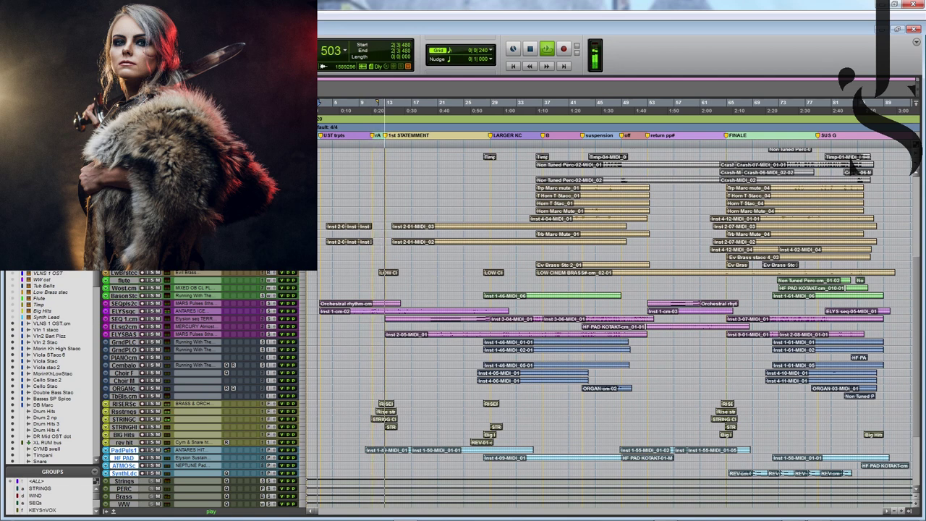
pyautogui.scroll(5, 853, 167)
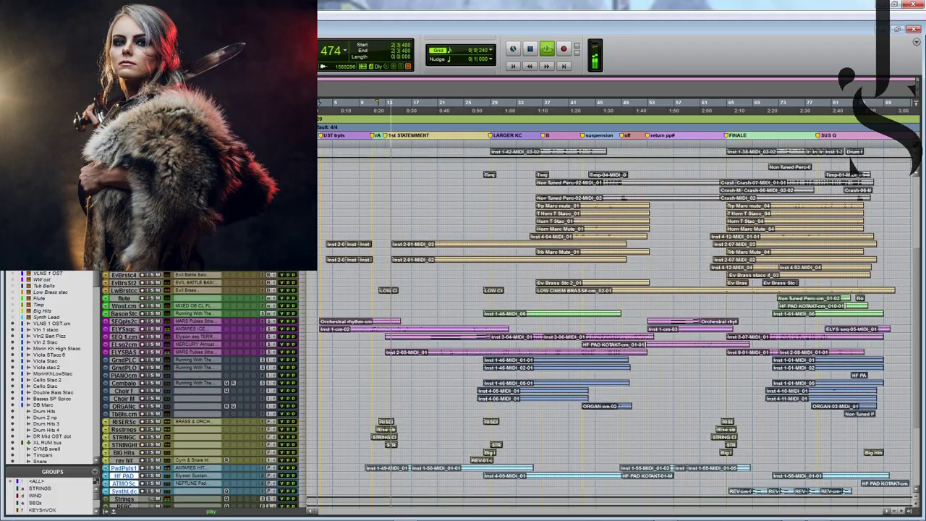
pyautogui.scroll(10, 854, 168)
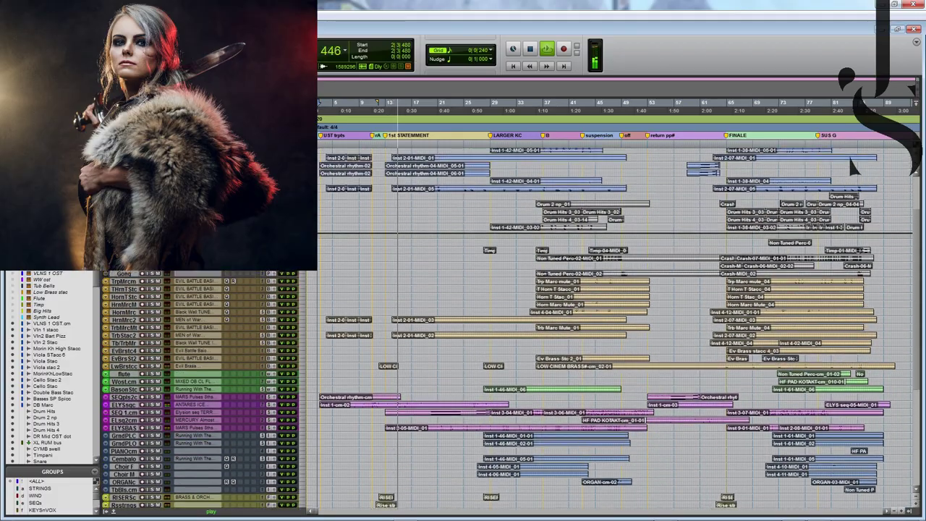
pyautogui.scroll(1, 854, 168)
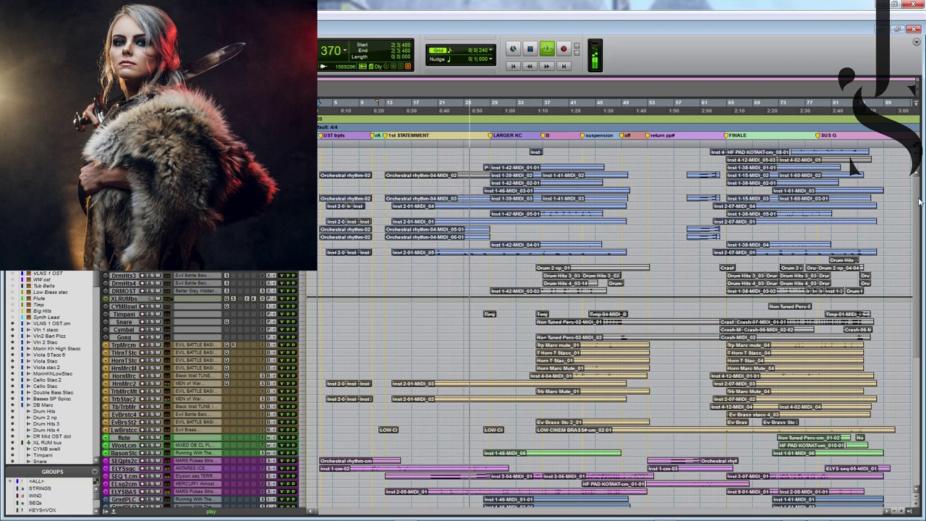
pyautogui.scroll(-2, 917, 206)
pyautogui.scroll(-1, 917, 208)
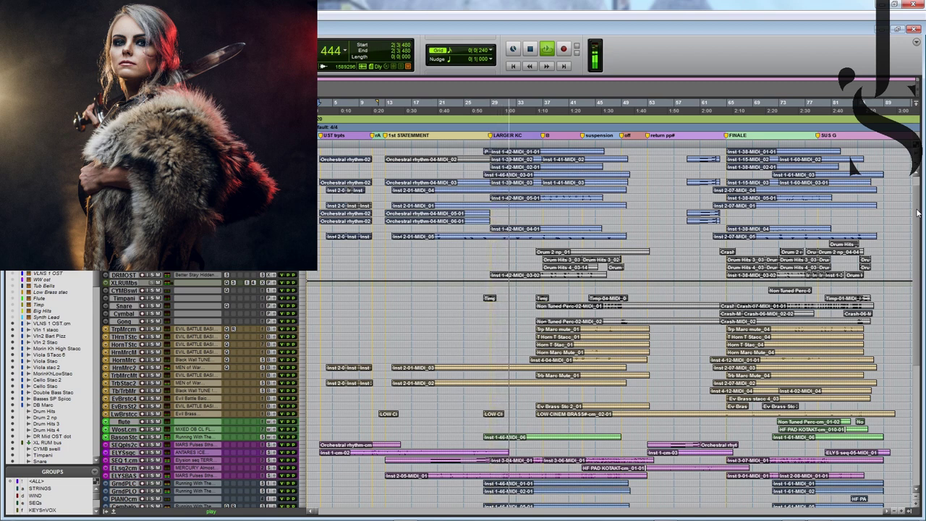
pyautogui.moveTo(917, 213); pyautogui.dragTo(920, 237)
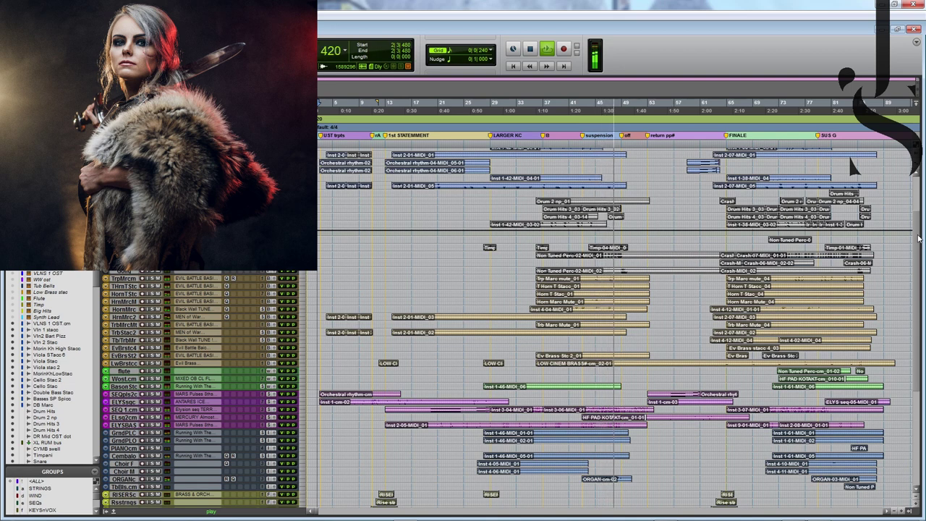
pyautogui.scroll(2, 918, 239)
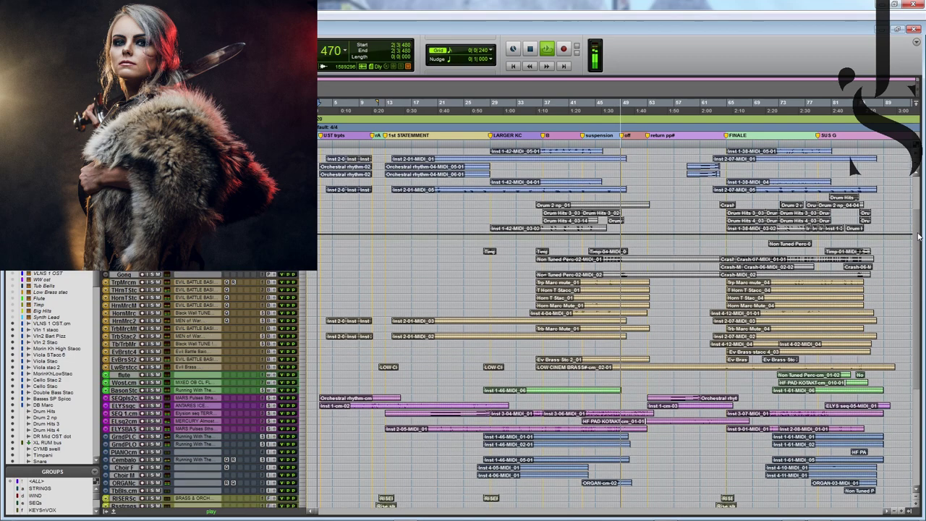
pyautogui.scroll(2, 919, 229)
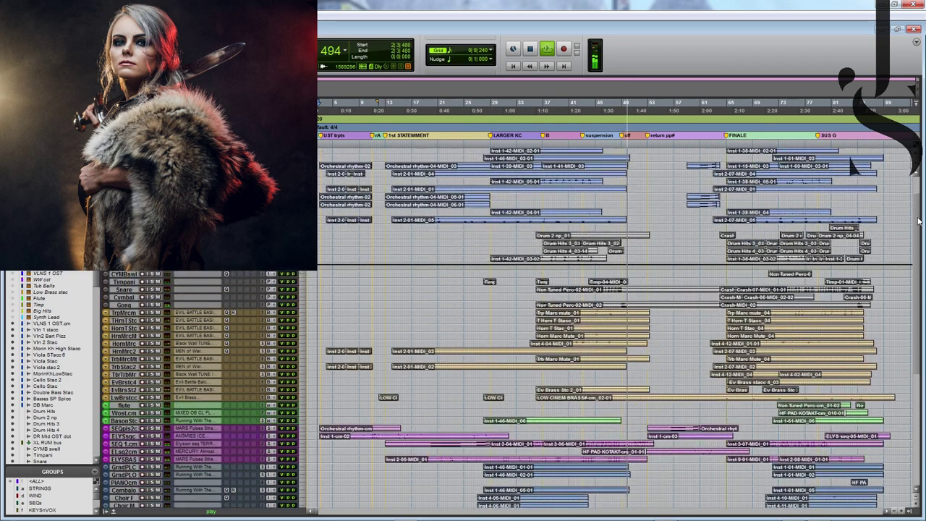
pyautogui.scroll(-2, 919, 221)
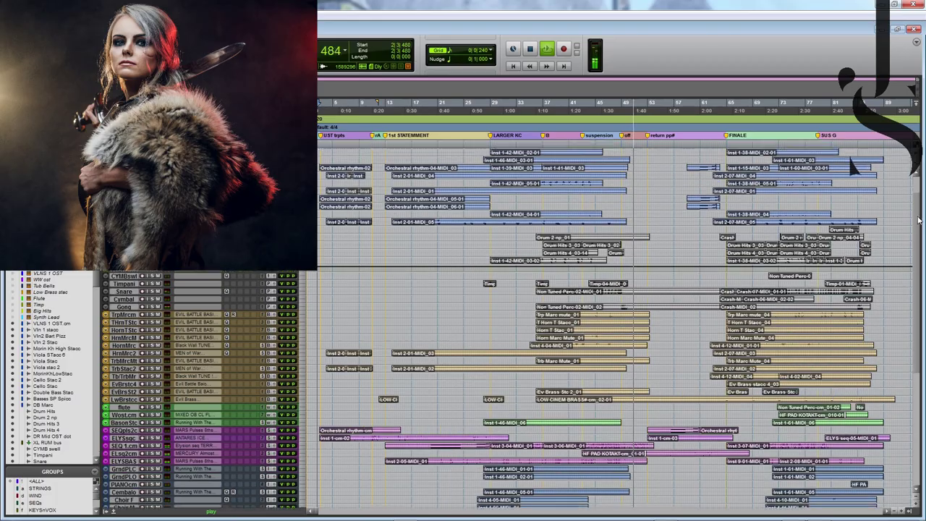
pyautogui.scroll(-3, 919, 229)
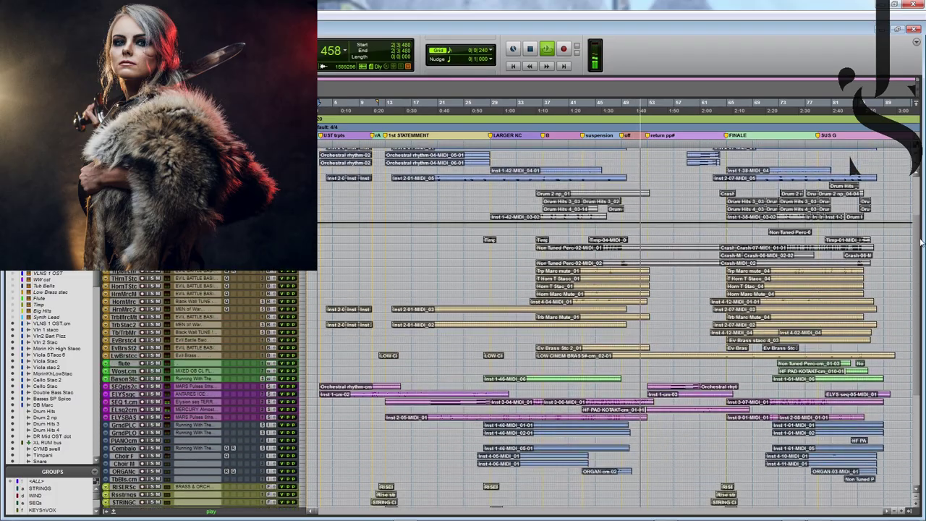
pyautogui.scroll(-4, 920, 249)
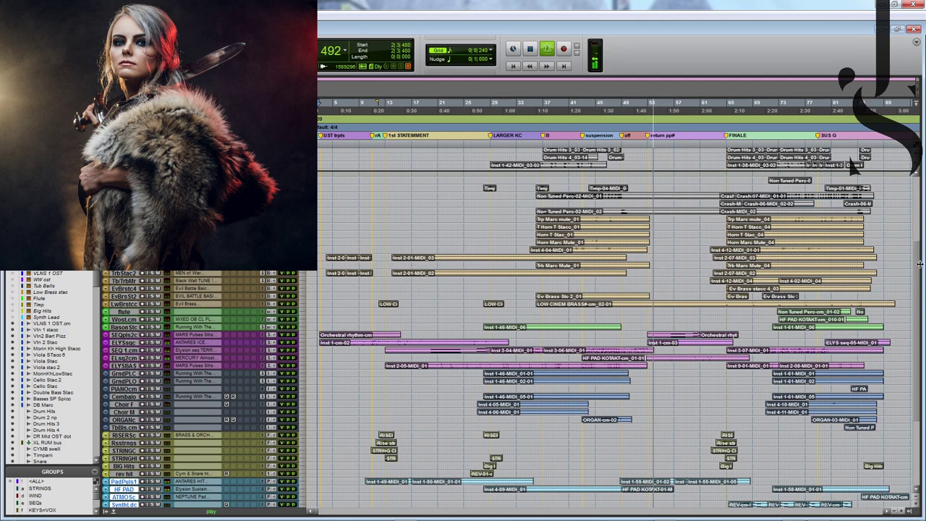
pyautogui.scroll(-1, 919, 270)
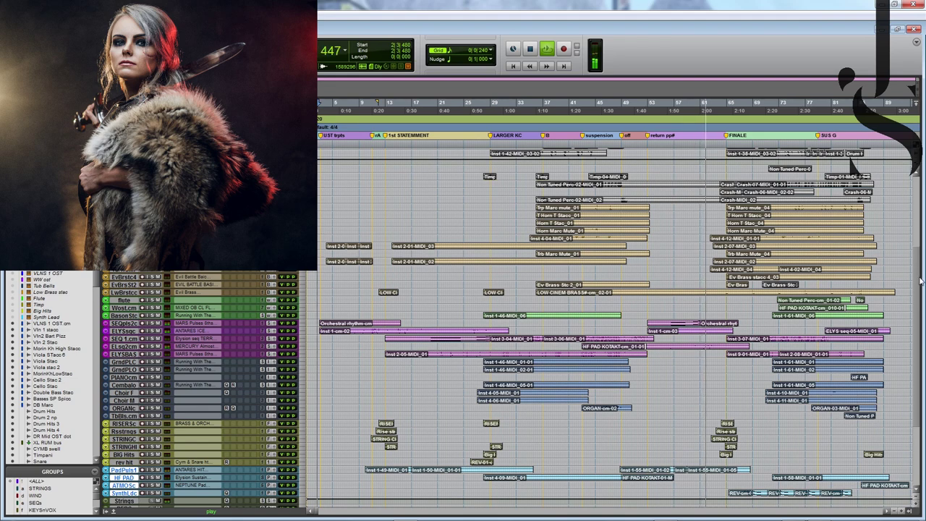
pyautogui.scroll(1, 920, 277)
pyautogui.scroll(1, 920, 277)
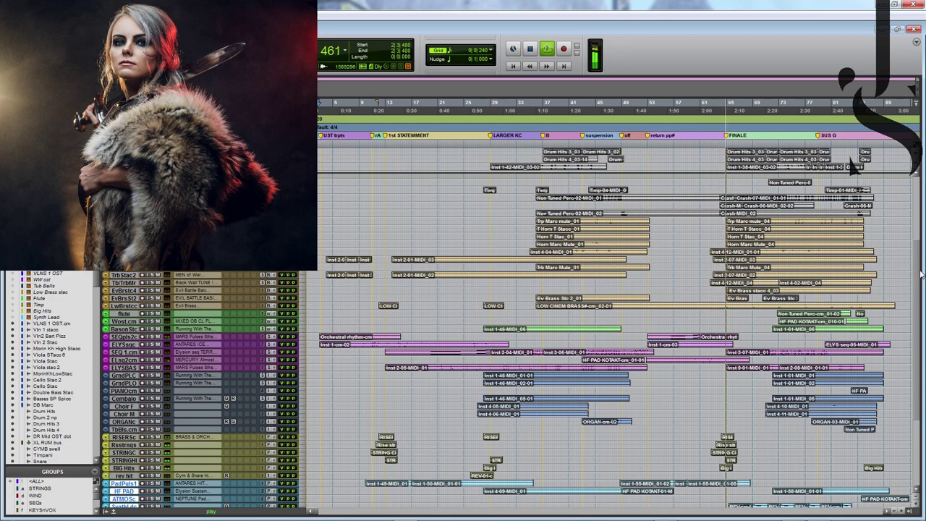
pyautogui.scroll(2, 921, 275)
pyautogui.scroll(5, 921, 266)
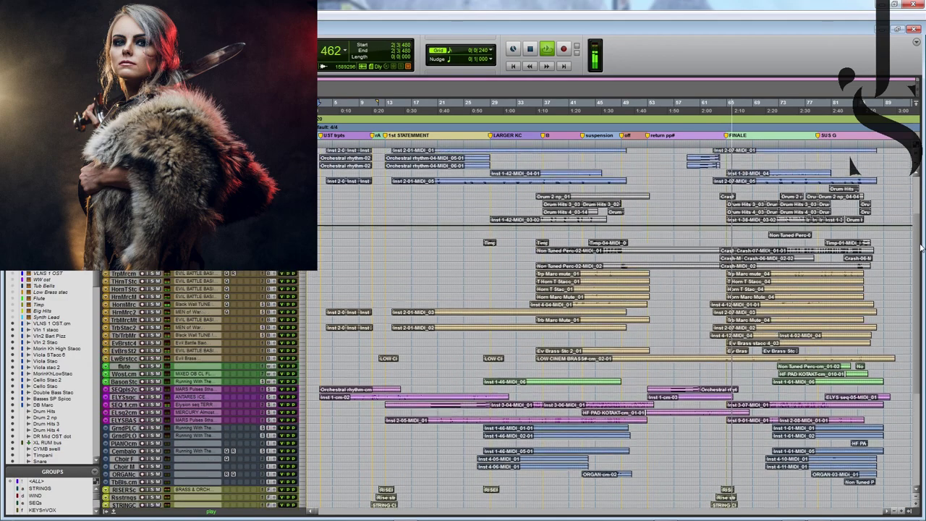
pyautogui.scroll(2, 921, 224)
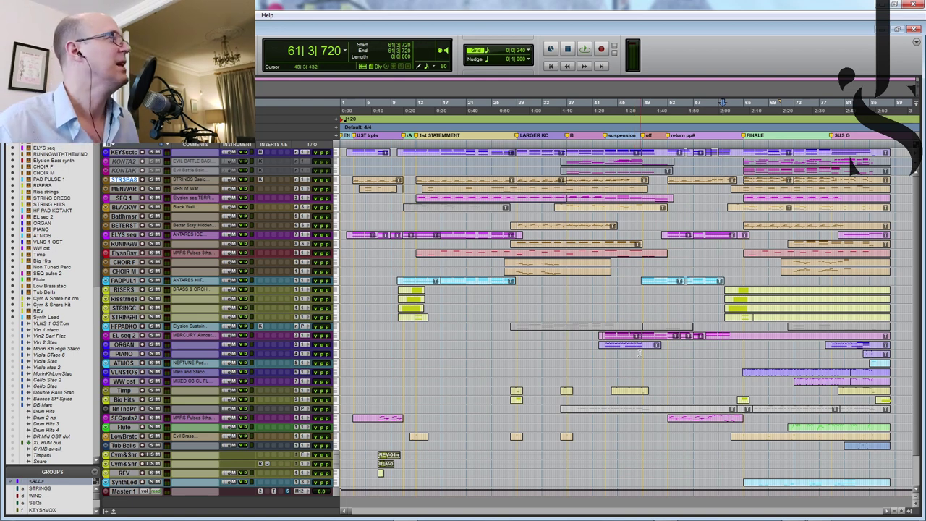
# Step: Enlarge the track heights and inspect the Mini Grand instrument on the KEYS scetch track
pyautogui.click(124, 152)
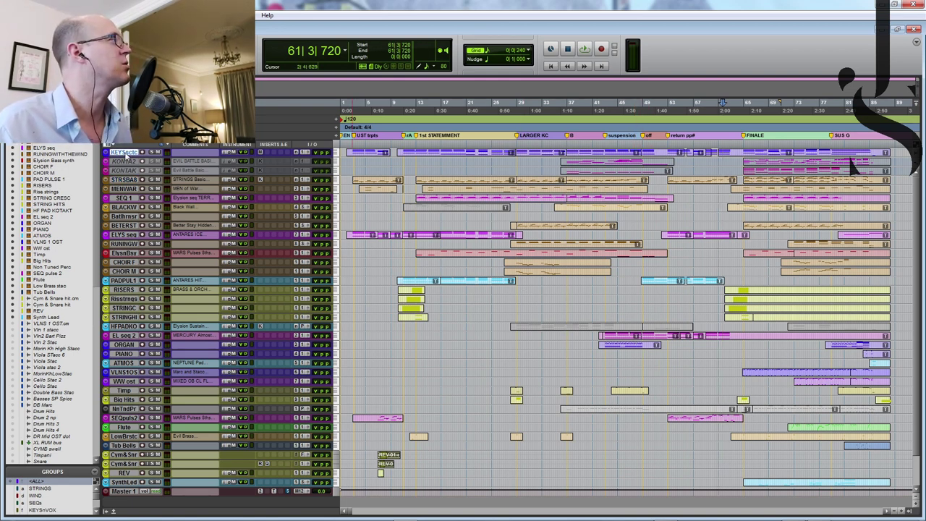
pyautogui.hotkey('ctrl', 'alt', ']')
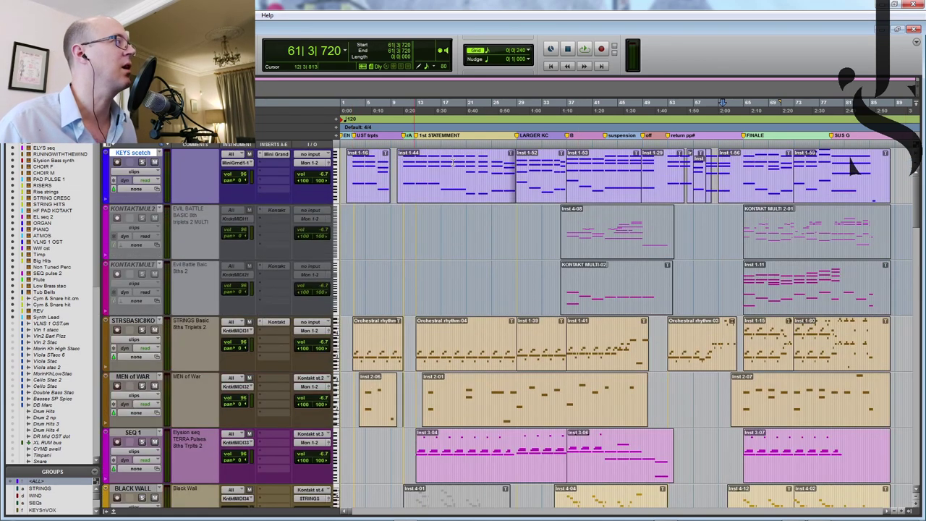
pyautogui.click(274, 155)
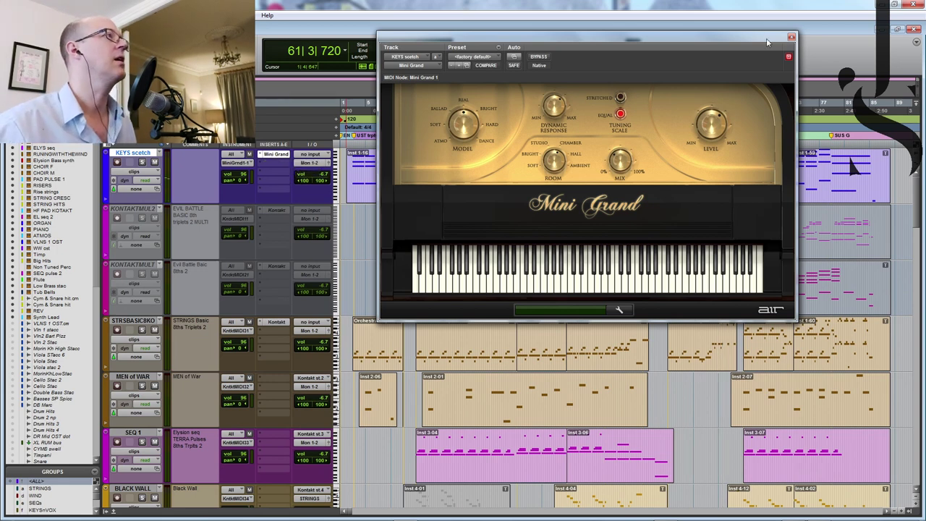
pyautogui.click(791, 37)
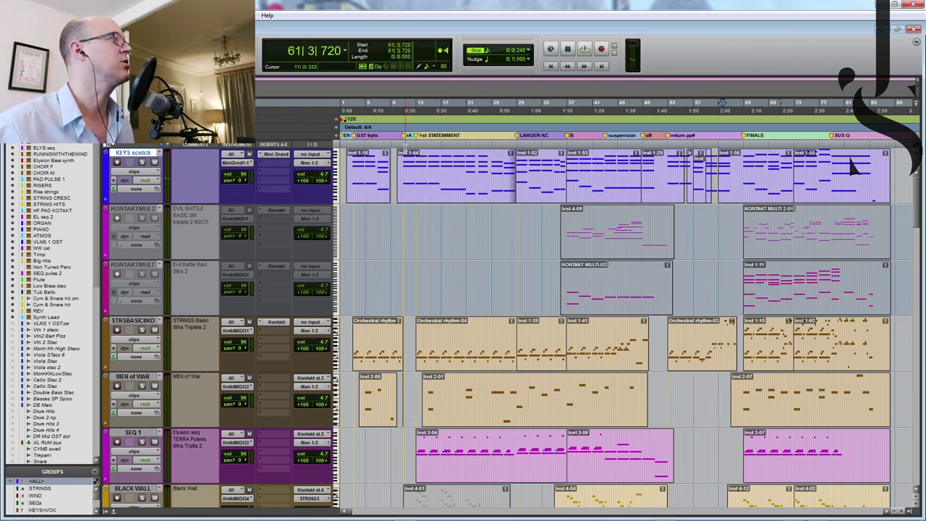
# Step: Audition the soloed KEYS scetch track from bar 11 and from the FINALE marker at bar 65
pyautogui.press('space')
pyautogui.press('space')
pyautogui.press('space')
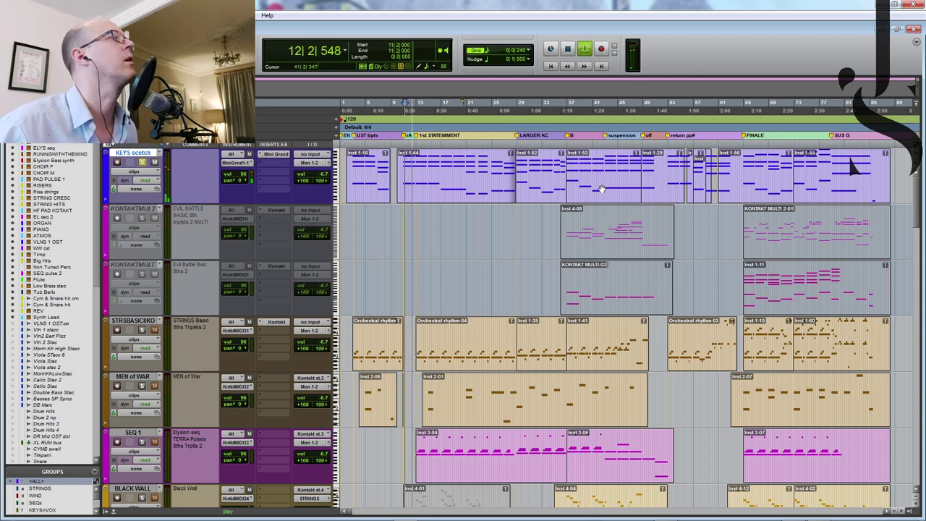
pyautogui.press('space')
pyautogui.press('KP_Decimal')
pyautogui.press('1')
pyautogui.press('0')
pyautogui.press('KP_Decimal')
pyautogui.press('space')
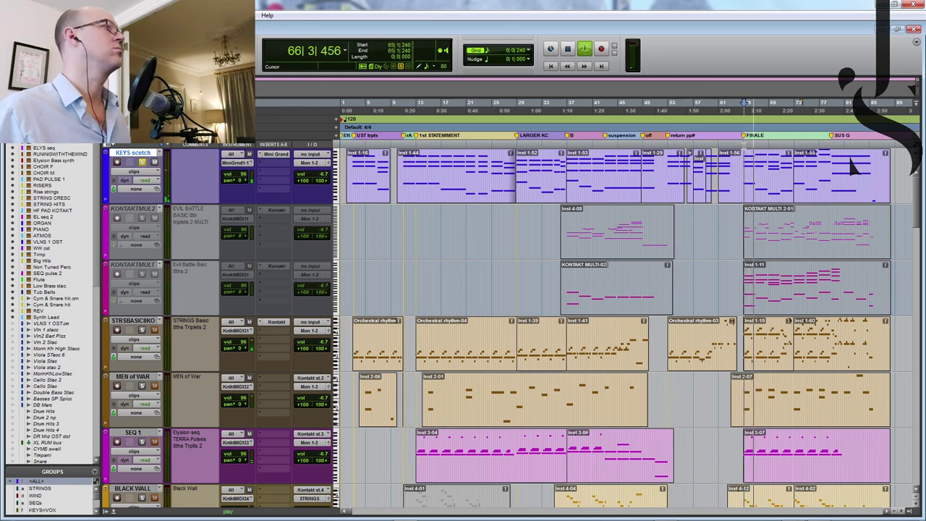
pyautogui.press('space')
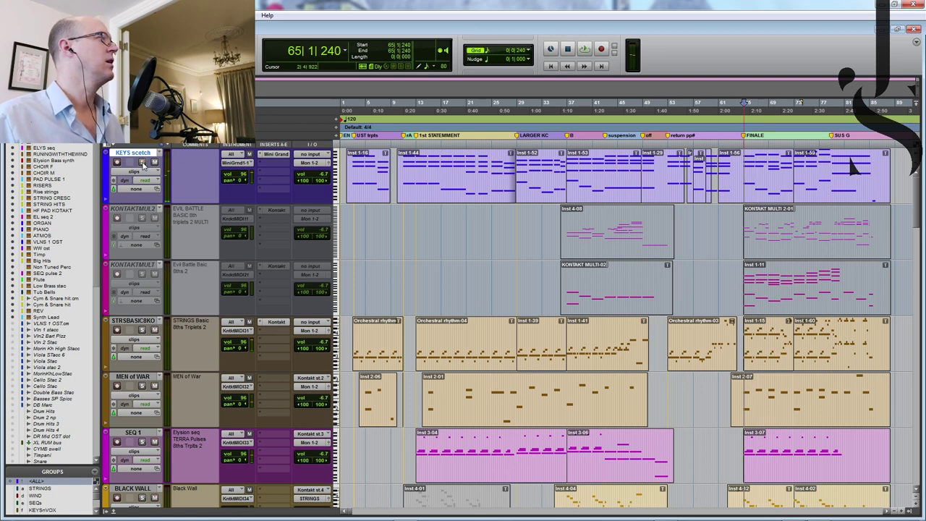
# Step: Reduce the track heights and open the first The Orchestra Complete 1 instrument in the STRSBASIC8KO track's Kontakt
pyautogui.press('Return')
pyautogui.hotkey('ctrl', 'alt', 'Down')
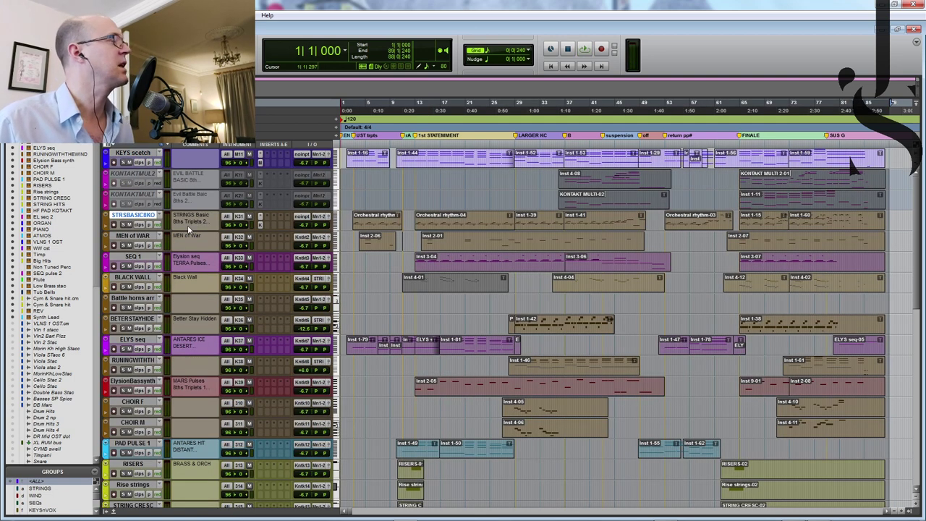
pyautogui.click(260, 226)
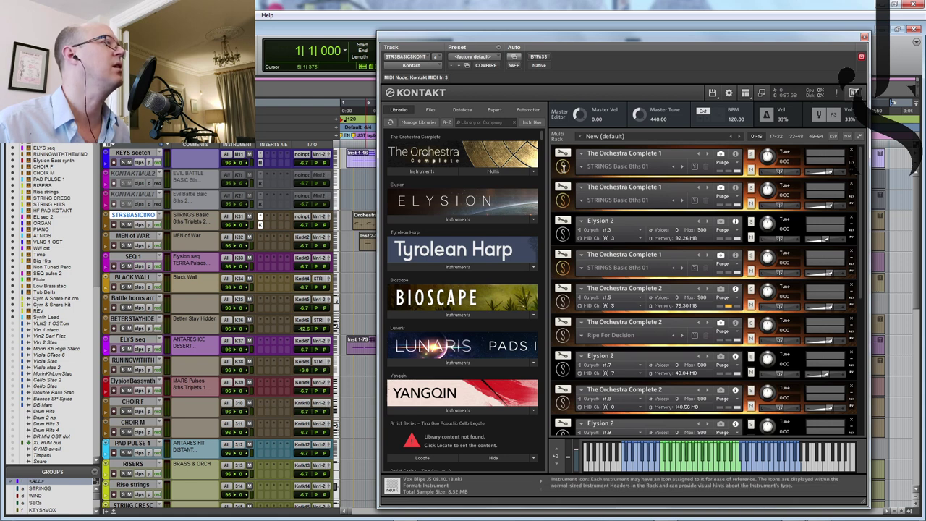
pyautogui.click(563, 166)
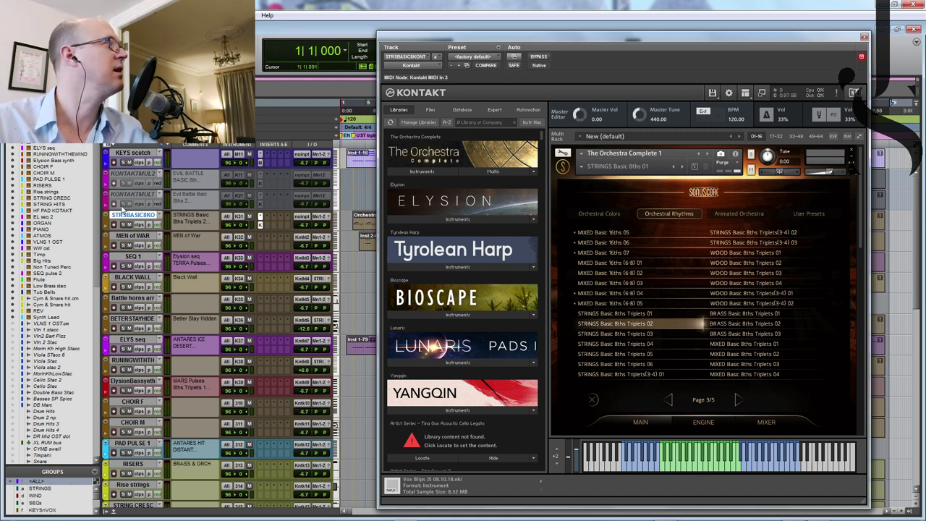
# Step: Solo the STRSBASIC8KO track and view the Arpeggiator 1 settings and main page of STRINGS Basic 8ths Triplets 02
pyautogui.click(124, 225)
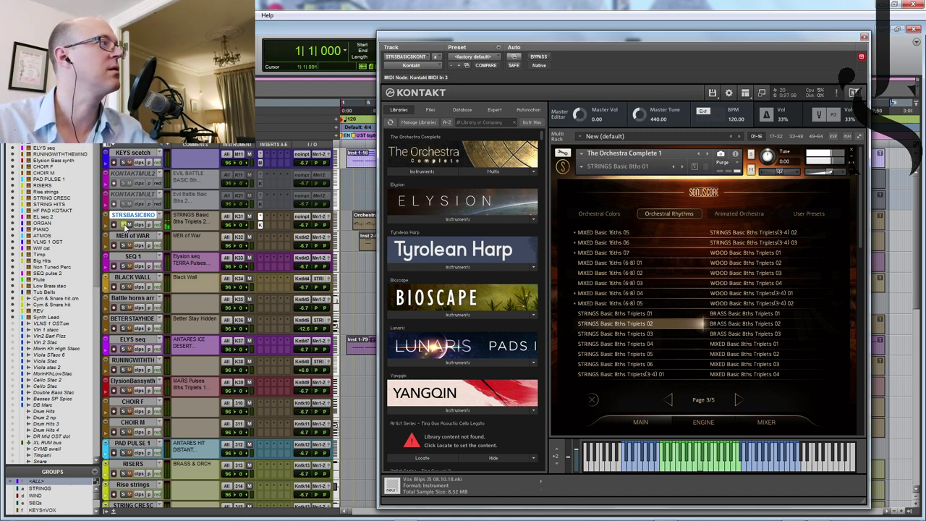
pyautogui.moveTo(668, 47); pyautogui.dragTo(699, 45)
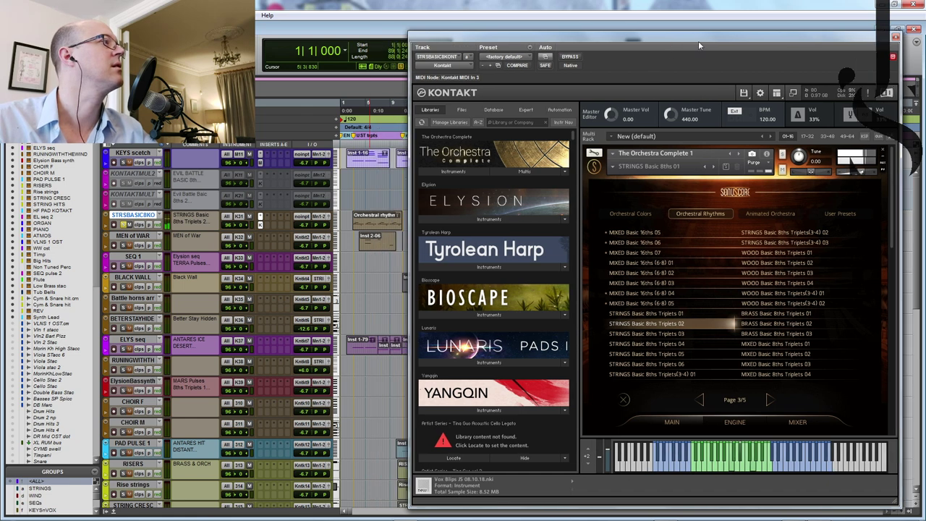
pyautogui.click(735, 424)
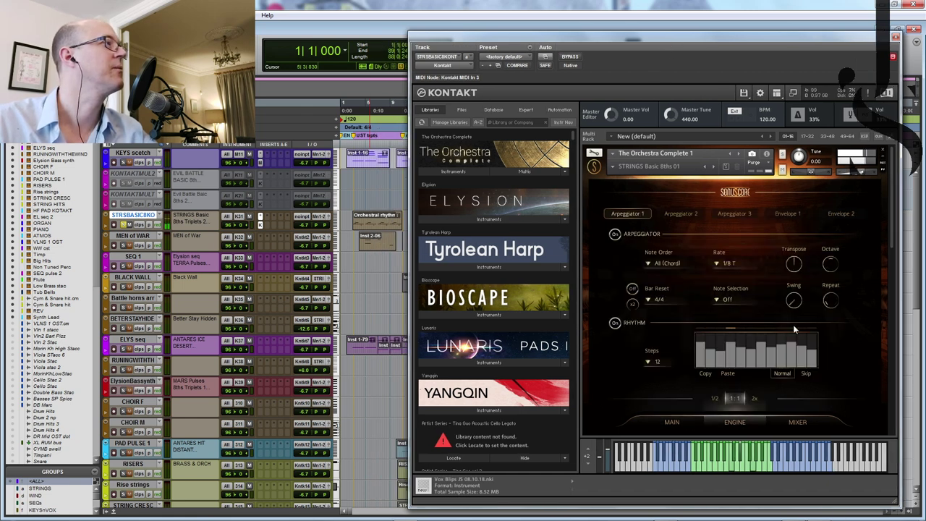
pyautogui.click(672, 422)
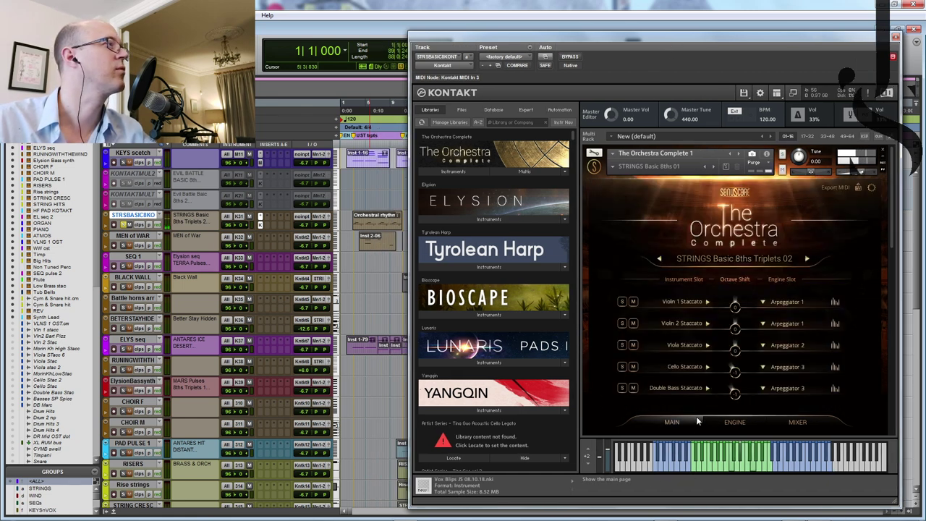
# Step: Audition the soloed STRSBASIC8KO track from bar 3, moving the Kontakt window aside to reveal the arrangement
pyautogui.click(365, 225)
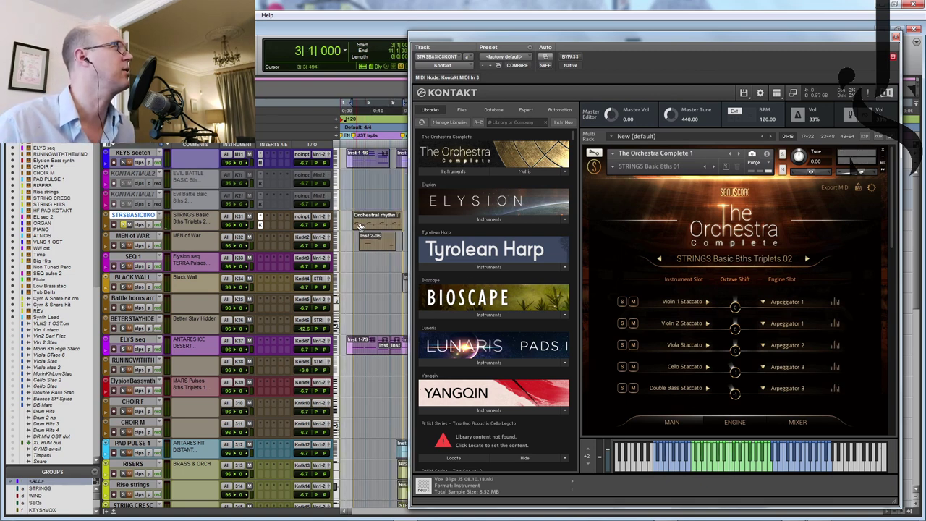
pyautogui.press('space')
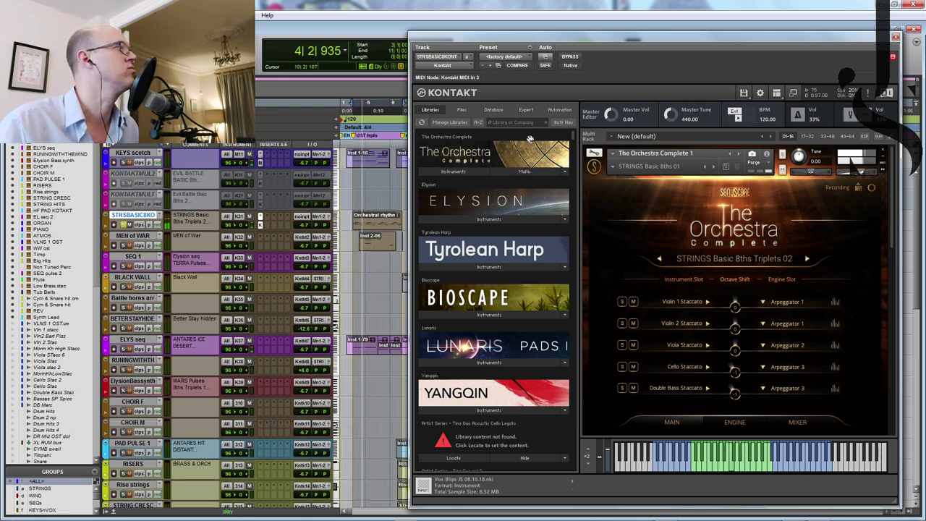
pyautogui.moveTo(620, 41); pyautogui.dragTo(695, 40)
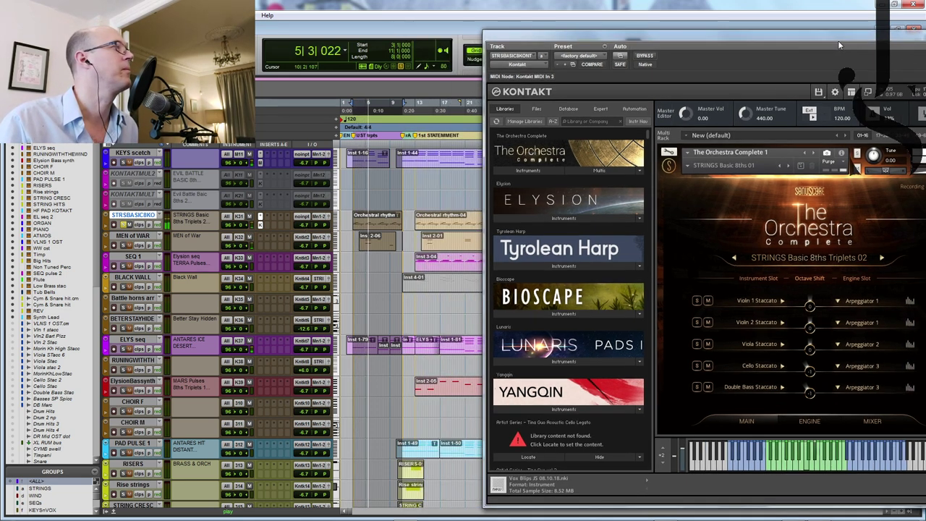
pyautogui.press('space')
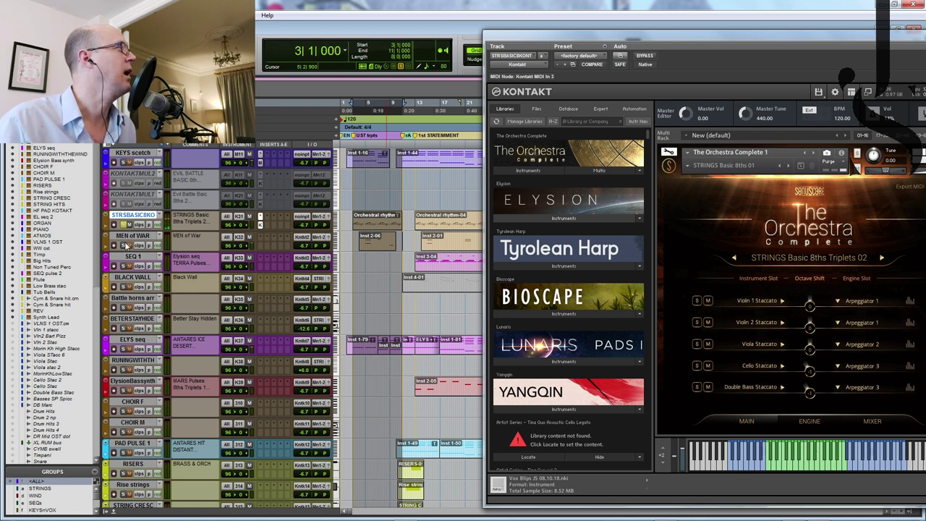
# Step: Open the Men Of War instrument in Kontakt and audition the MEN of WAR track with the strings from bar 4
pyautogui.moveTo(363, 146); pyautogui.dragTo(387, 147)
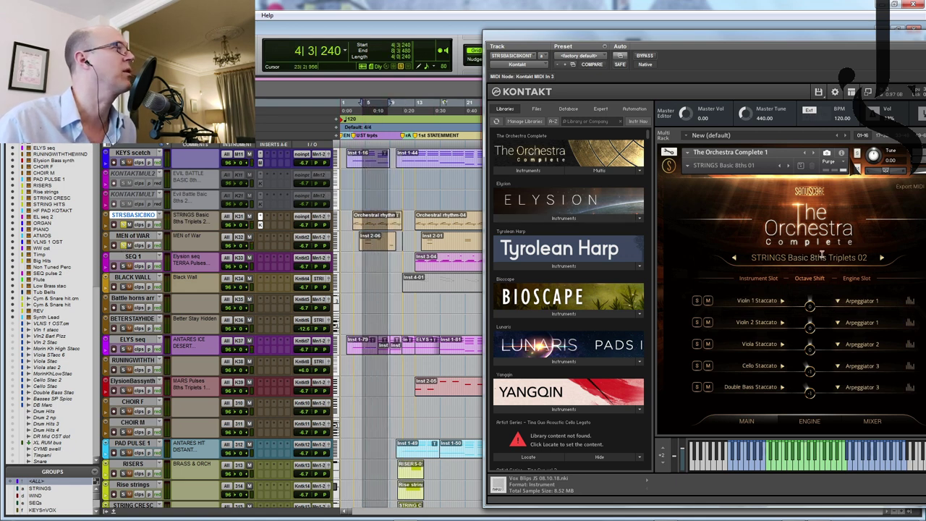
pyautogui.click(670, 165)
pyautogui.click(672, 201)
pyautogui.press('space')
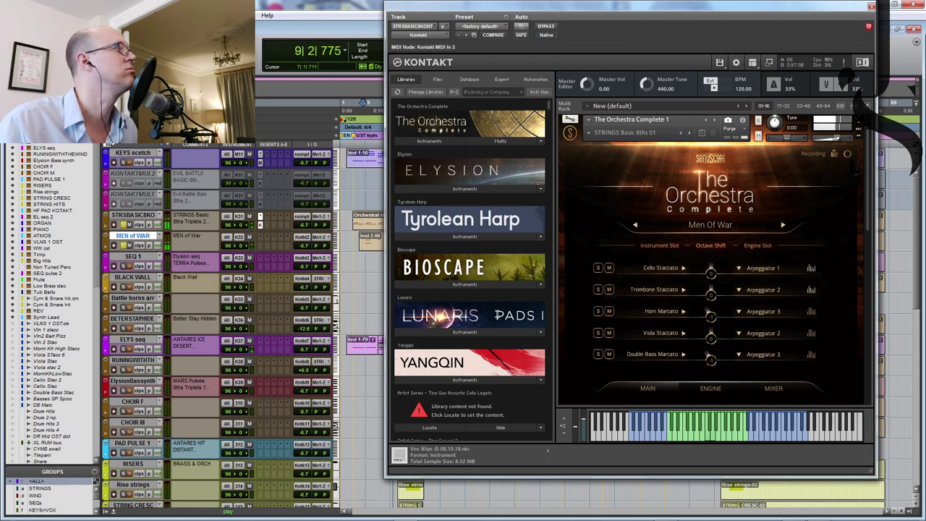
pyautogui.moveTo(579, 6); pyautogui.dragTo(707, 26)
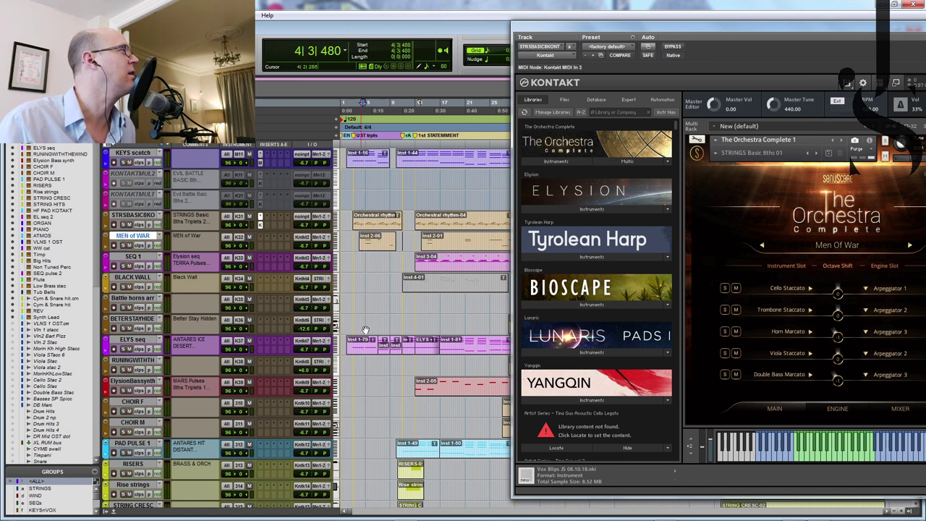
# Step: Select the ELYS seq track and inspect its Elysion 2 instrument, ANTARES Ice Desert, in Kontakt
pyautogui.click(134, 341)
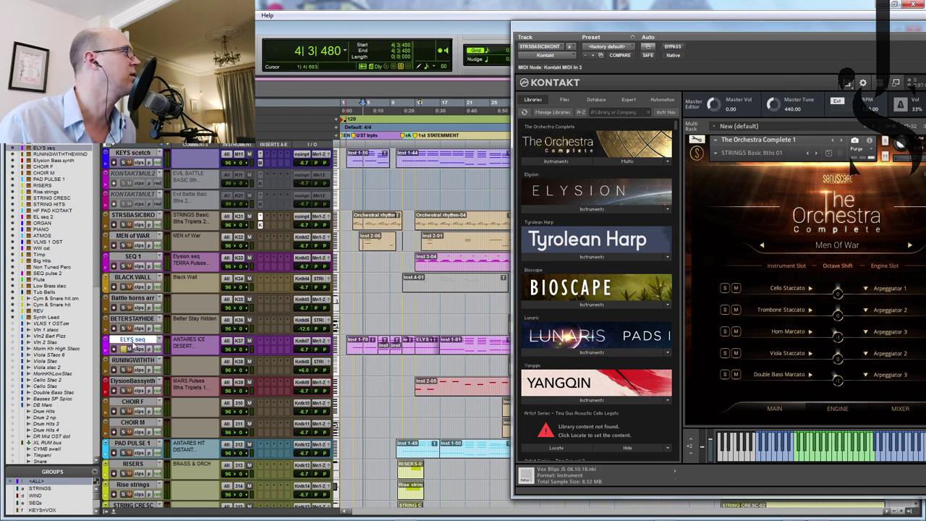
pyautogui.click(695, 152)
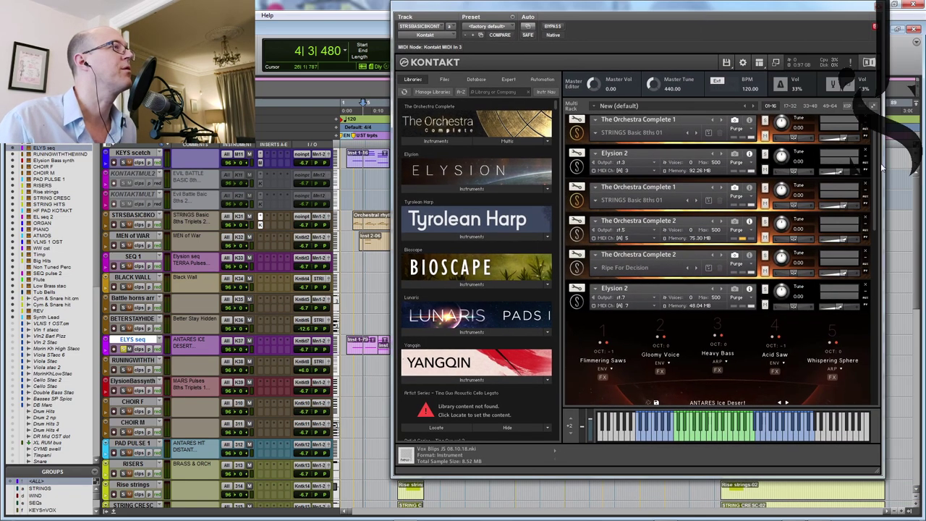
pyautogui.moveTo(874, 168); pyautogui.dragTo(873, 224)
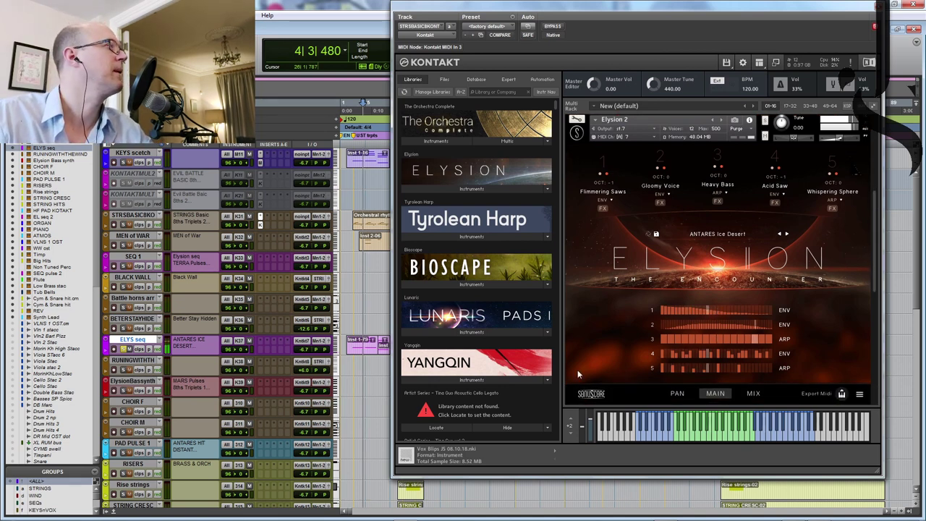
pyautogui.moveTo(555, 7); pyautogui.dragTo(715, 12)
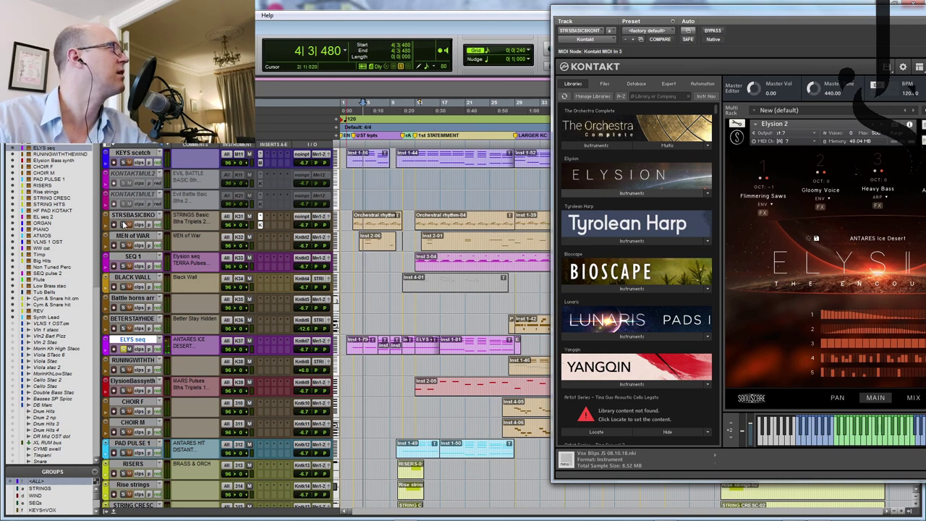
# Step: Audition the ELYS seq track together with STRSBASIC8KO from bar 3, then close the Kontakt window
pyautogui.moveTo(724, 10); pyautogui.dragTo(604, 33)
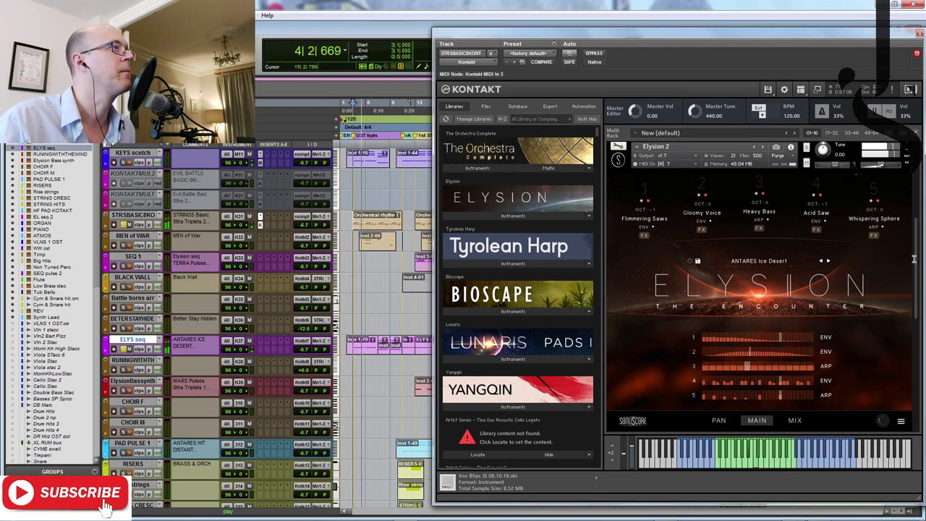
pyautogui.scroll(-2, 915, 279)
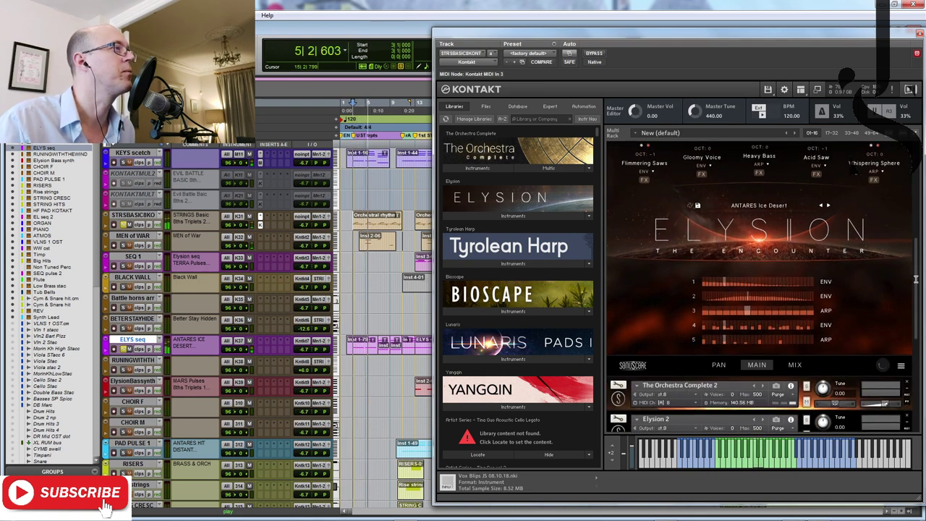
pyautogui.scroll(2, 915, 268)
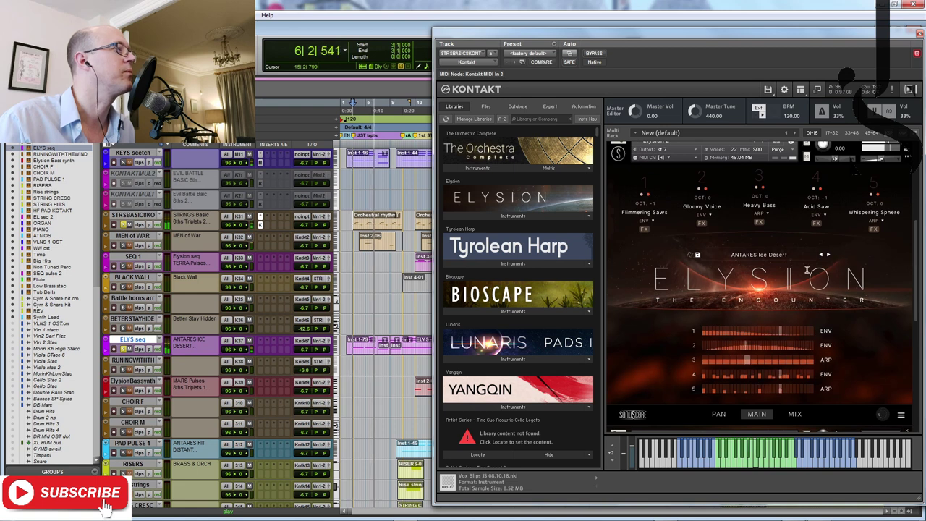
pyautogui.press('space')
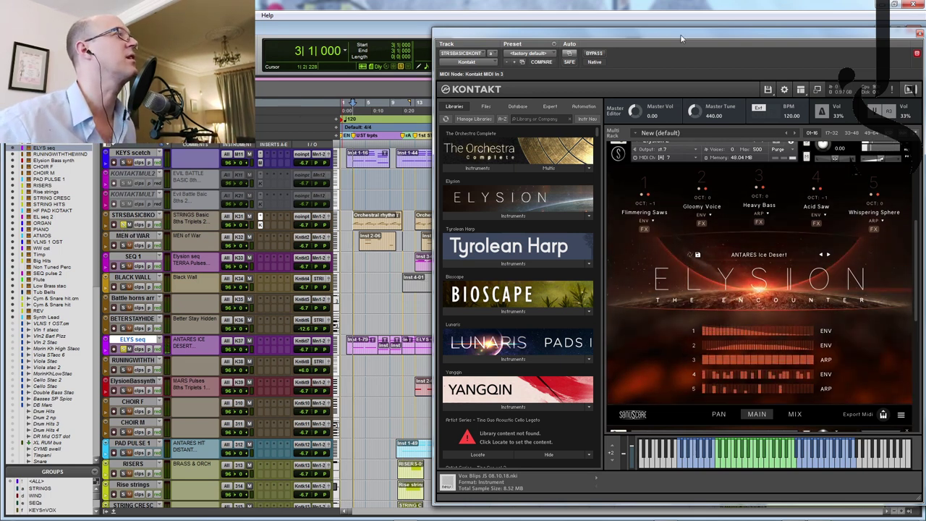
pyautogui.moveTo(746, 37); pyautogui.dragTo(663, 31)
pyautogui.click(837, 28)
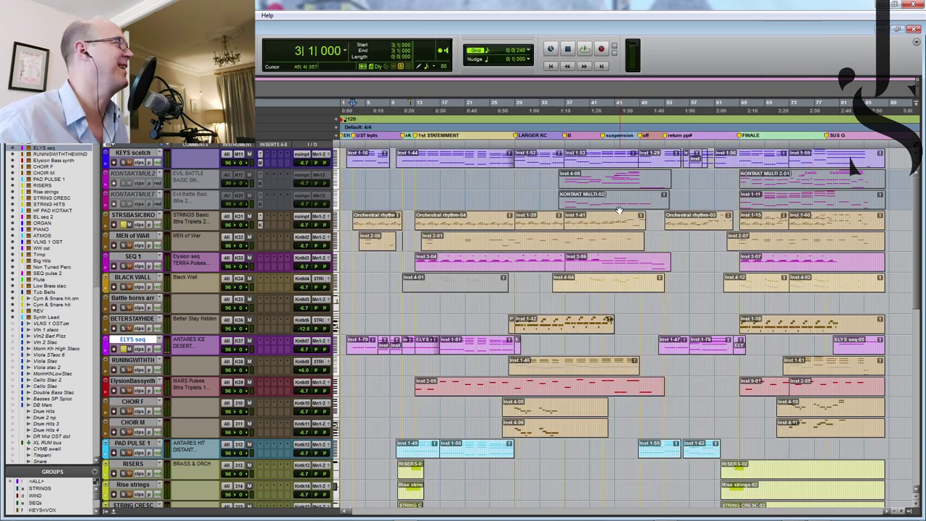
# Step: Select the SEQ 1 track and open its Elysion 2 instrument, TERRA Pulses 8ths Triplets 02, in Kontakt
pyautogui.scroll(-1, 149, 206)
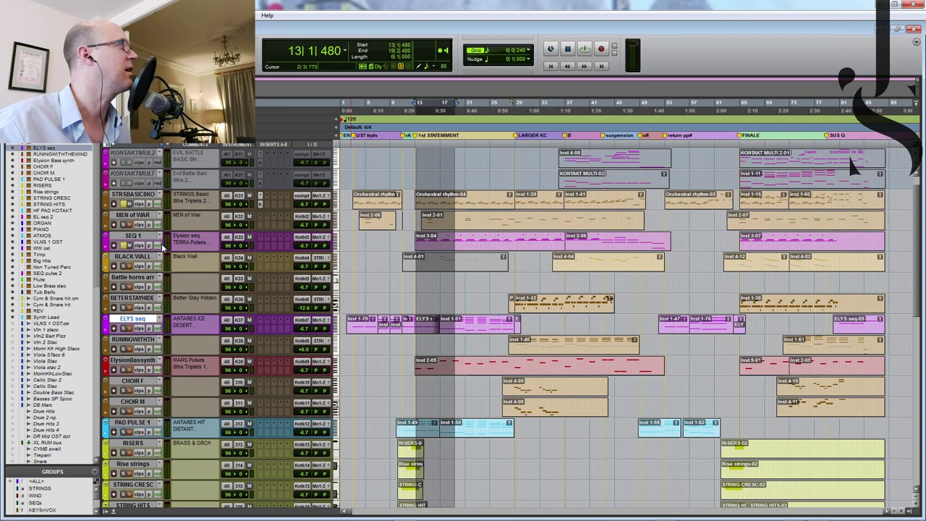
pyautogui.click(133, 237)
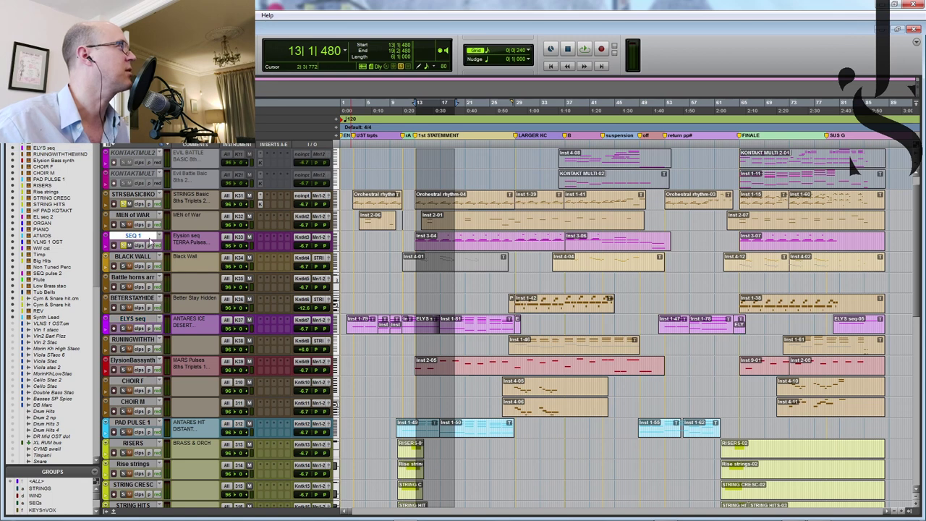
pyautogui.hotkey('ctrl', 'alt', 'w')
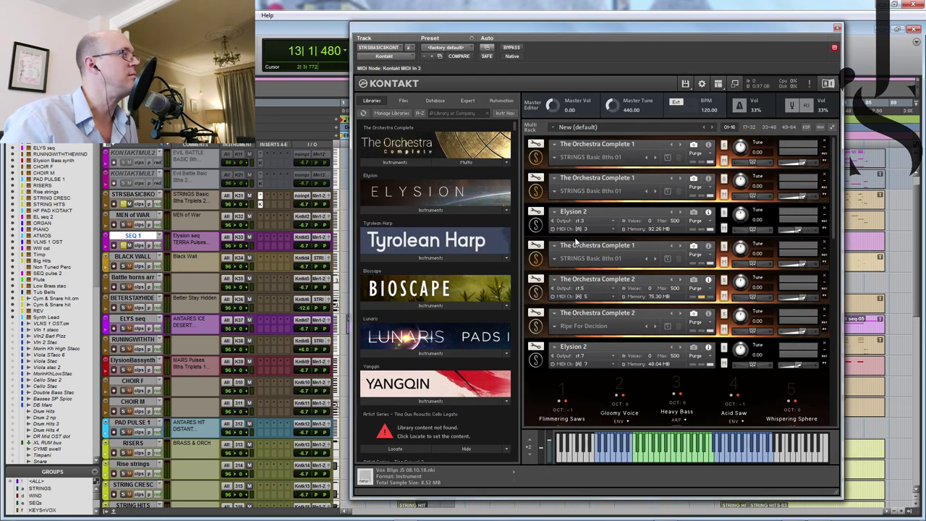
pyautogui.click(541, 226)
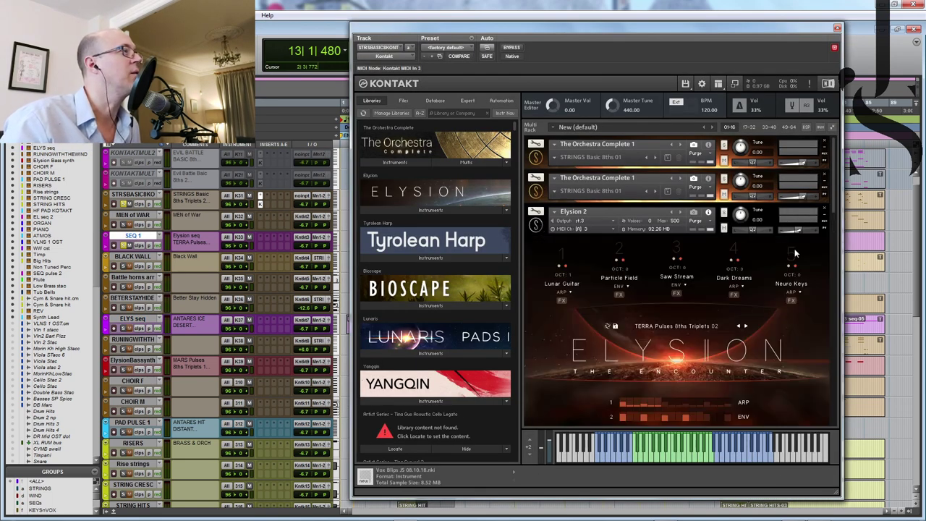
pyautogui.scroll(-3, 835, 212)
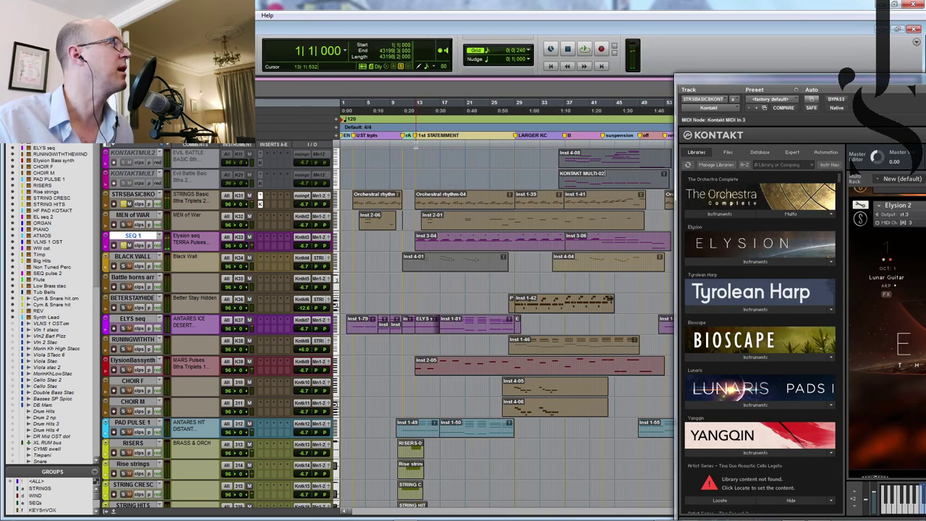
# Step: Audition the SEQ 1 track with the other soloed tracks from just before the 1st STATEMMENT marker
pyautogui.press('space')
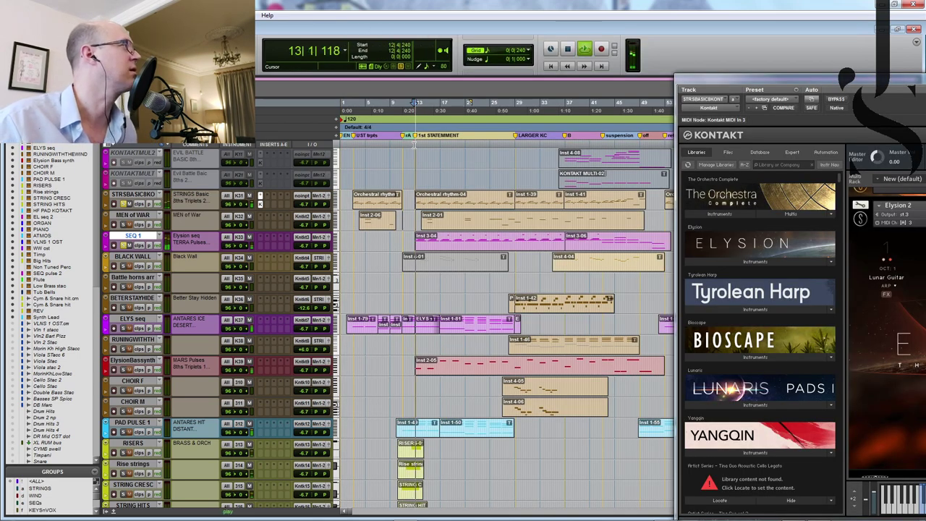
pyautogui.moveTo(745, 81); pyautogui.dragTo(588, 65)
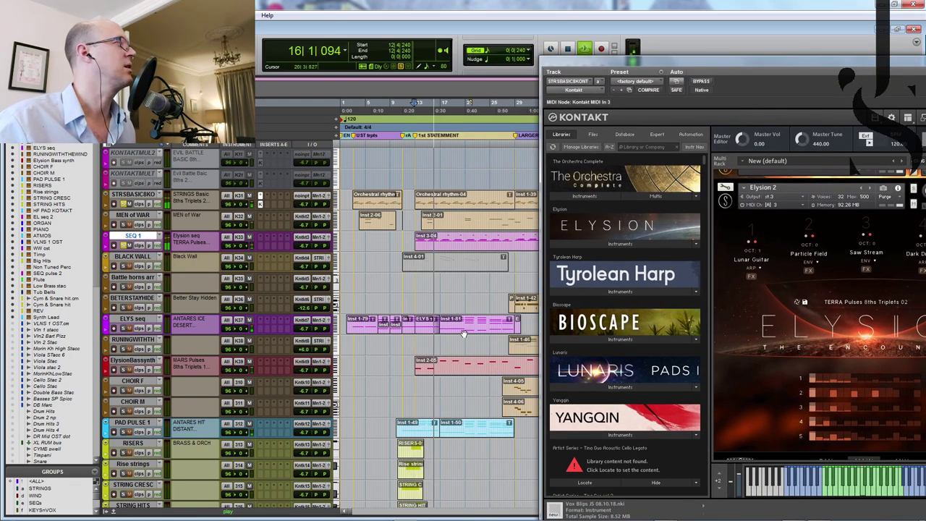
pyautogui.press('space')
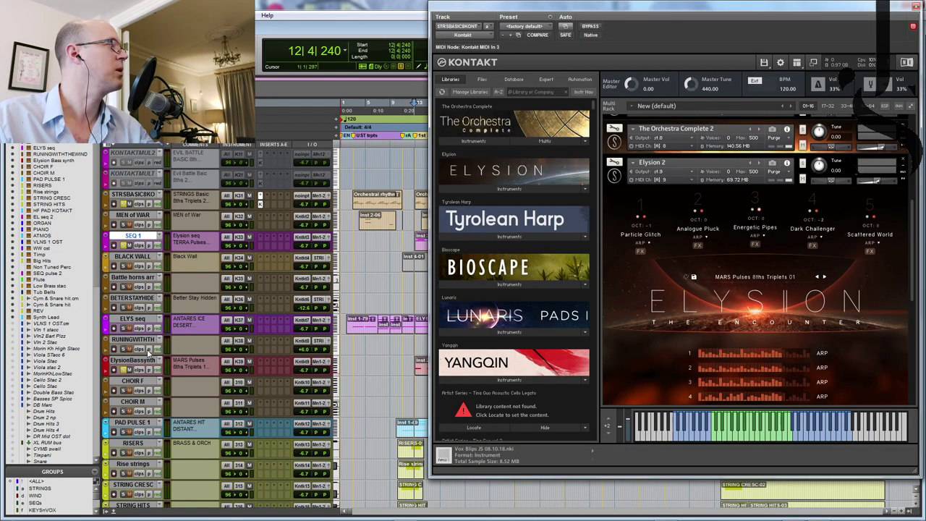
# Step: Audition the ElysionBassynth track with the soloed tracks from the end of bar 12 and set its volume to -1.3 dB
pyautogui.click(132, 360)
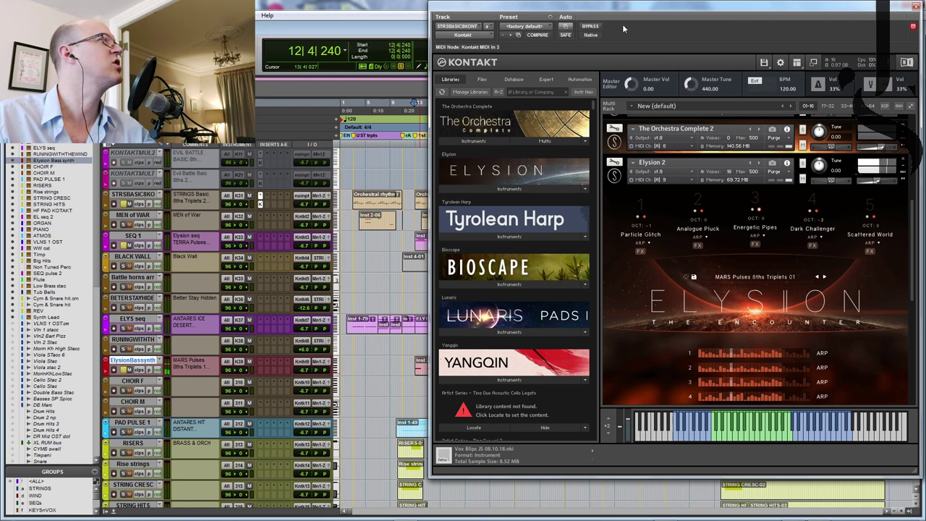
pyautogui.moveTo(624, 11); pyautogui.dragTo(787, 14)
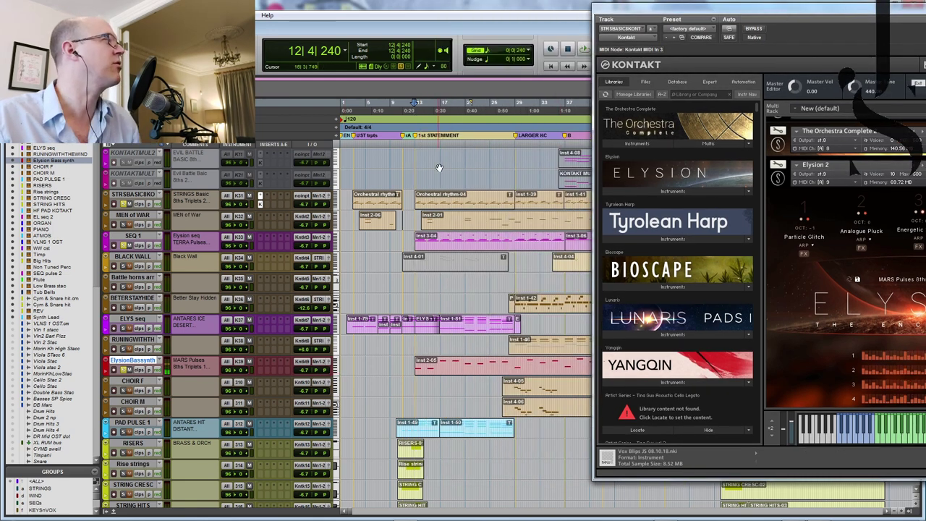
pyautogui.press('space')
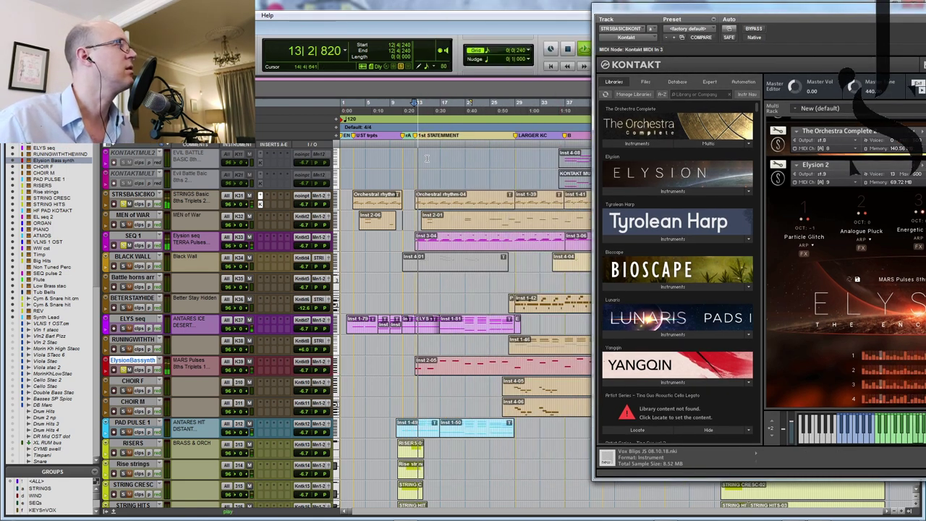
pyautogui.click(304, 369)
pyautogui.moveTo(305, 368); pyautogui.dragTo(305, 369)
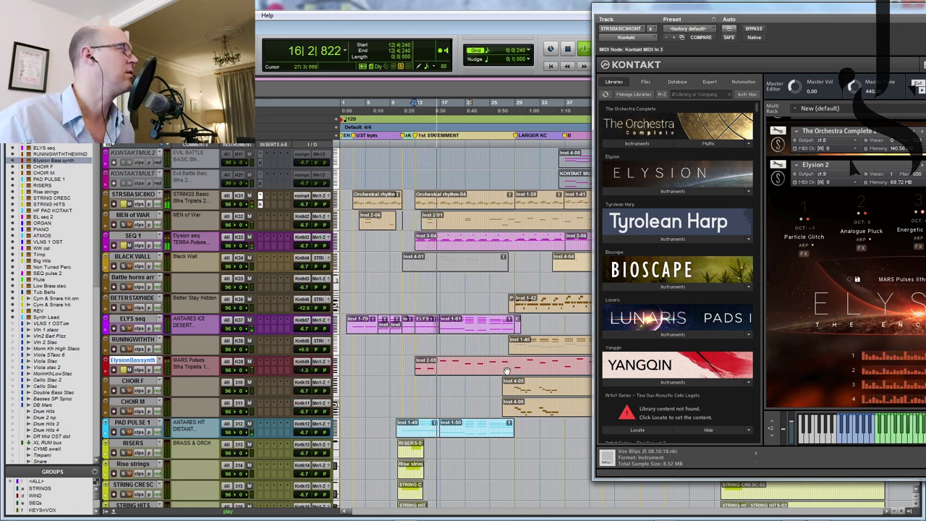
pyautogui.press('space')
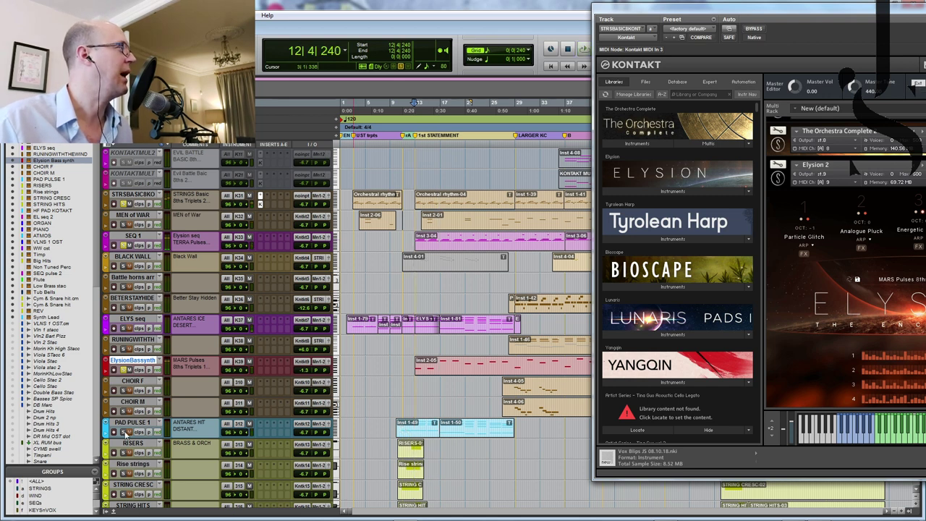
# Step: Inspect the PAD PULSE 1 track's ANTARES HIT Distant Curiosity instrument and audition it with the soloed tracks from bar 20
pyautogui.click(129, 423)
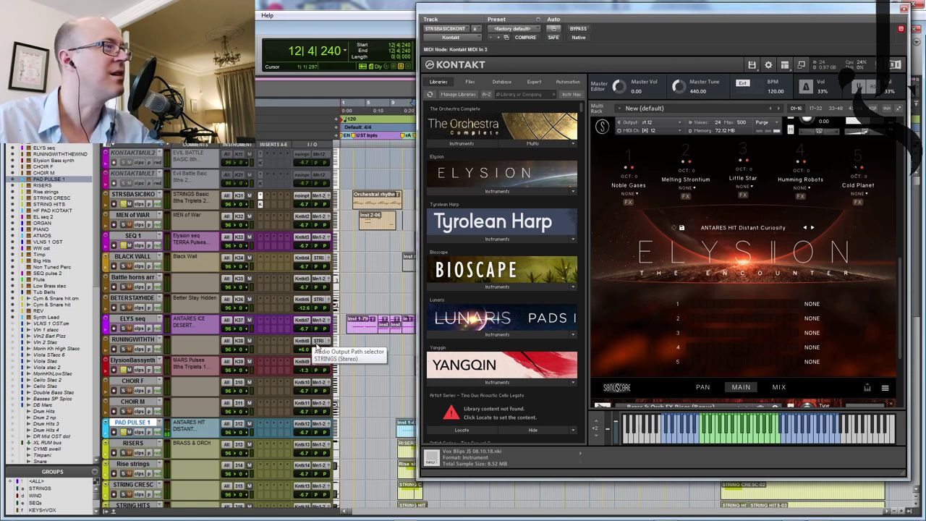
pyautogui.moveTo(902, 324); pyautogui.dragTo(902, 287)
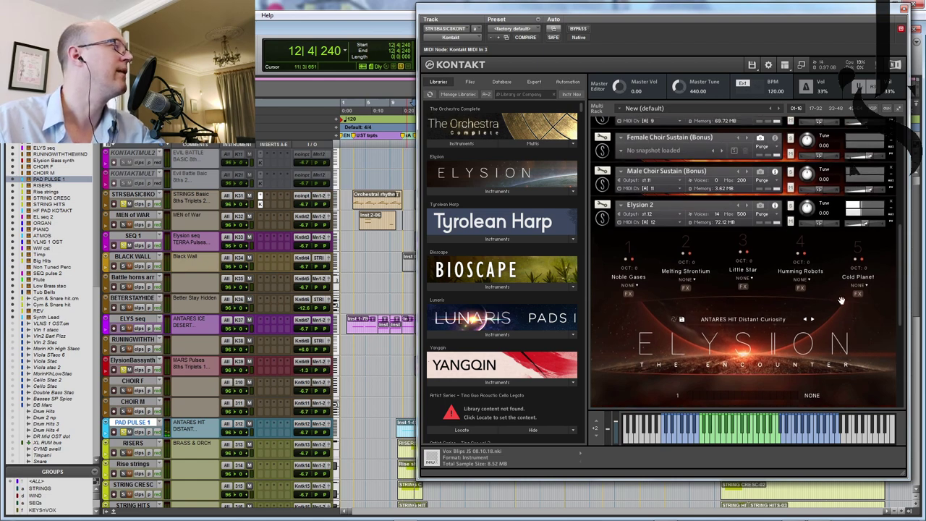
pyautogui.moveTo(556, 14); pyautogui.dragTo(562, 34)
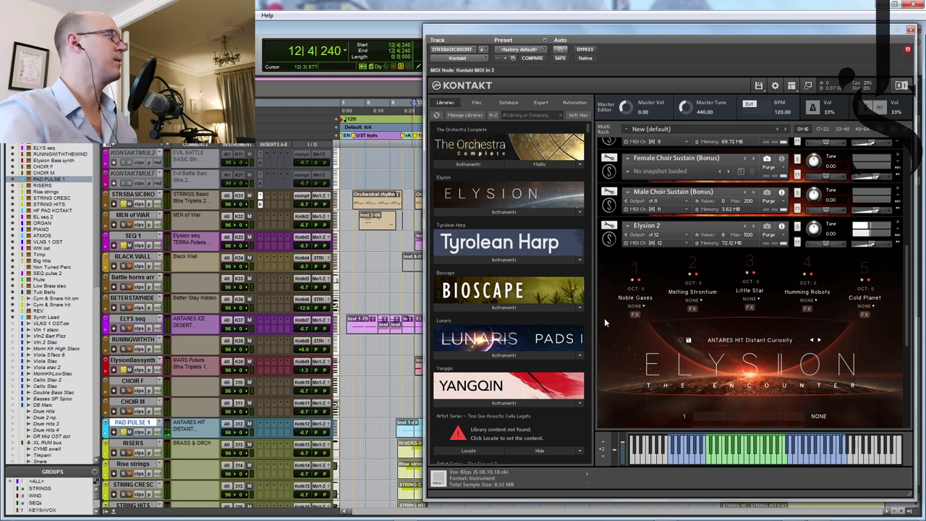
pyautogui.moveTo(517, 30); pyautogui.dragTo(663, 32)
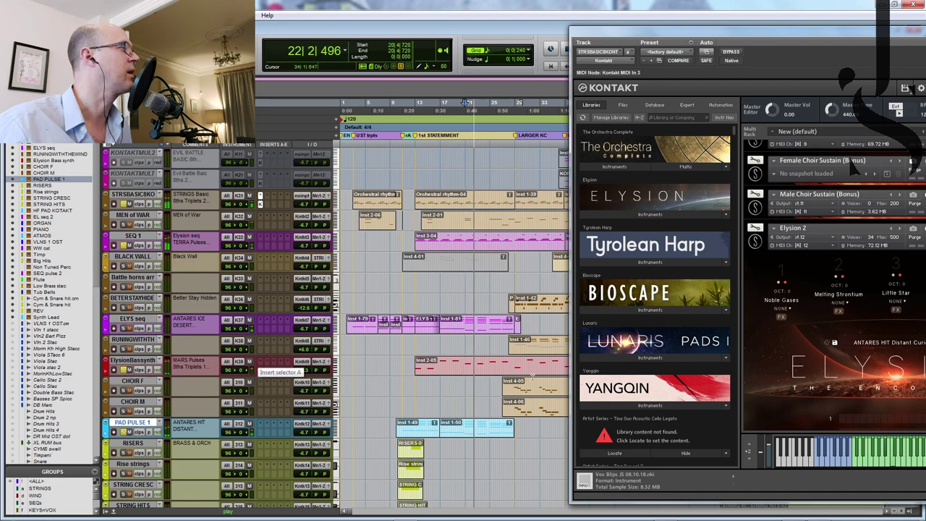
pyautogui.press('space')
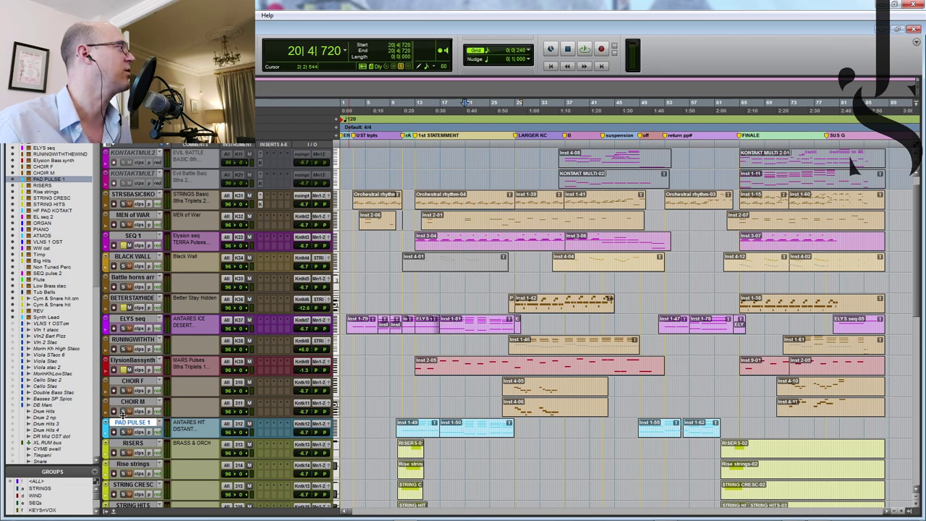
# Step: Select the BETERSTAYHIDE track and view its Better Stay Hidden instrument slots in The Orchestra Complete 2
pyautogui.click(132, 298)
pyautogui.moveTo(891, 229); pyautogui.dragTo(889, 261)
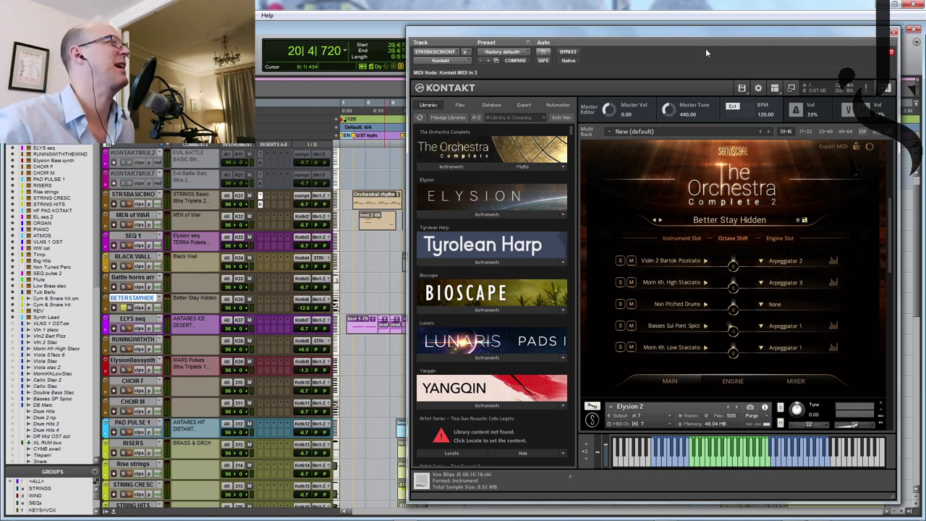
# Step: Audition the CHOIR F and CHOIR M tracks with the soloed basic strings from bar 28
pyautogui.moveTo(705, 34); pyautogui.dragTo(925, 34)
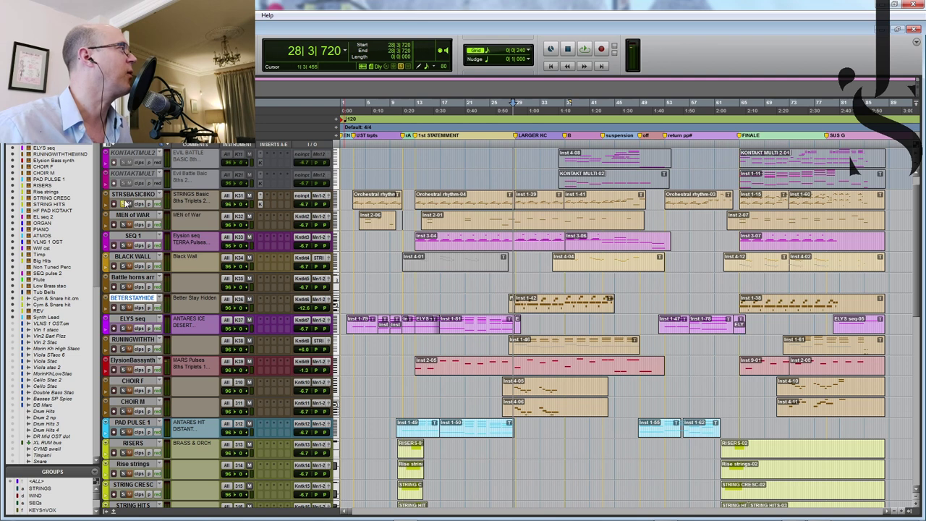
pyautogui.click(132, 381)
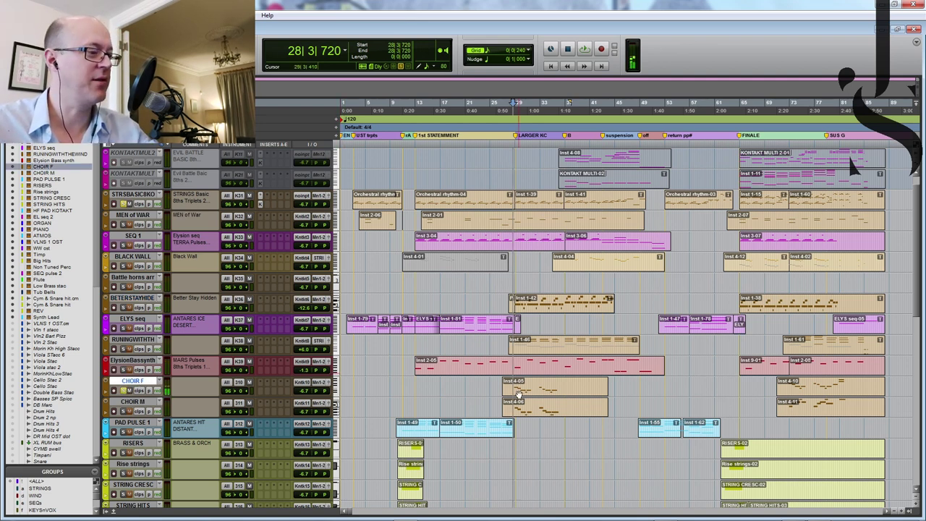
pyautogui.click(138, 402)
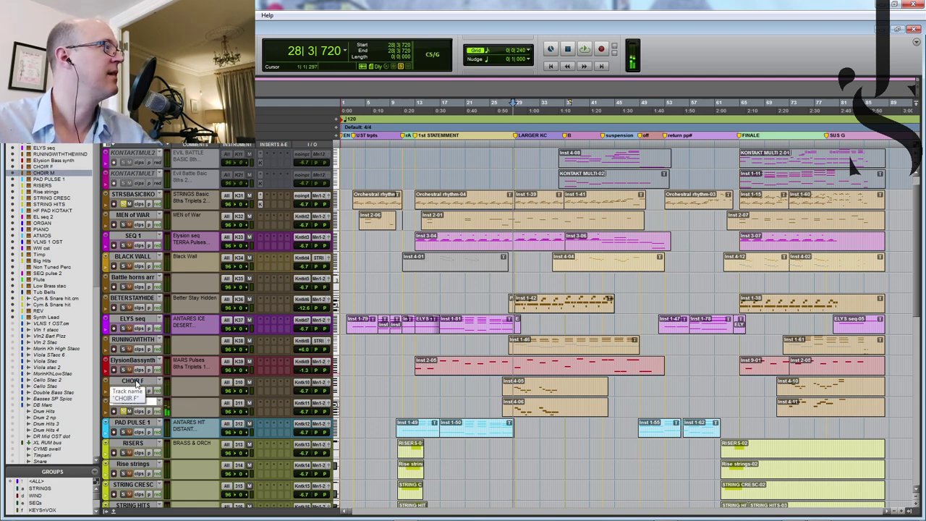
pyautogui.press('space')
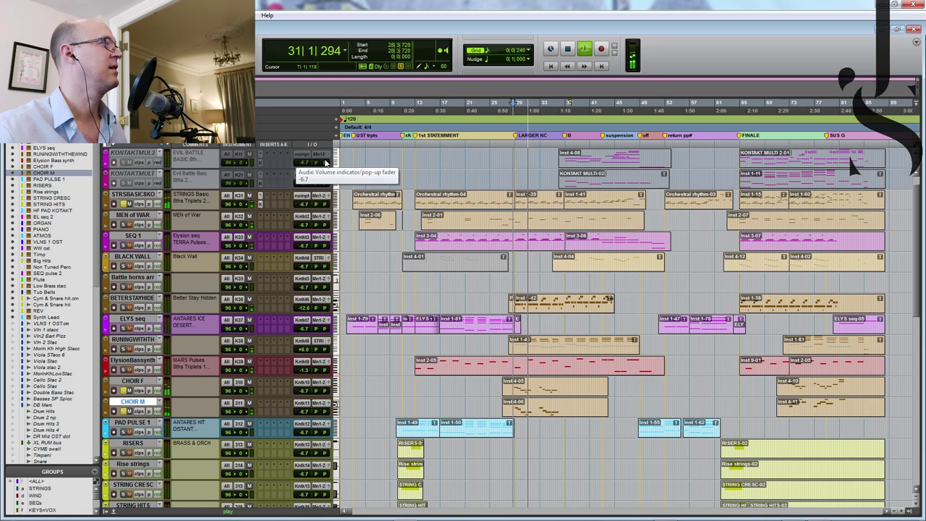
pyautogui.press('space')
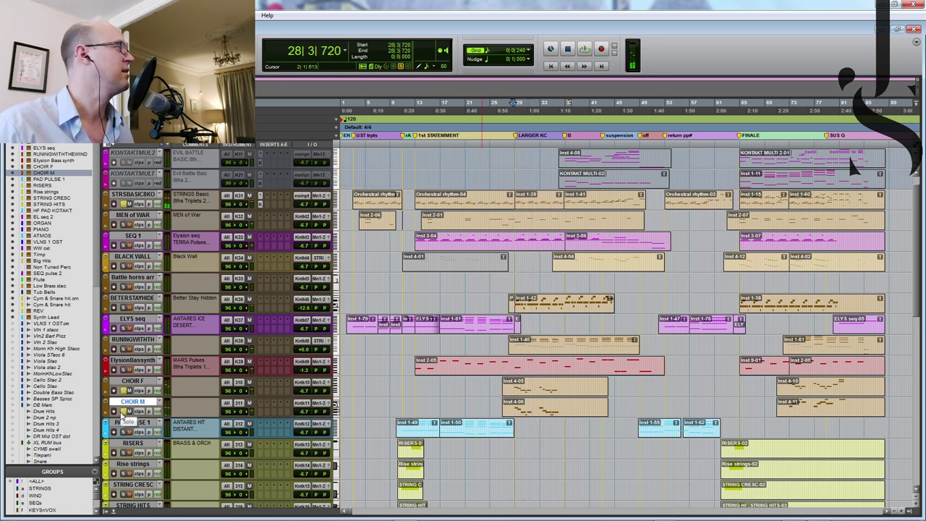
# Step: Select the RISERS through STRING HITS tracks and inspect the Brass & Orch FX Rises (Bonus) instrument in Kontakt
pyautogui.scroll(-5, 389, 340)
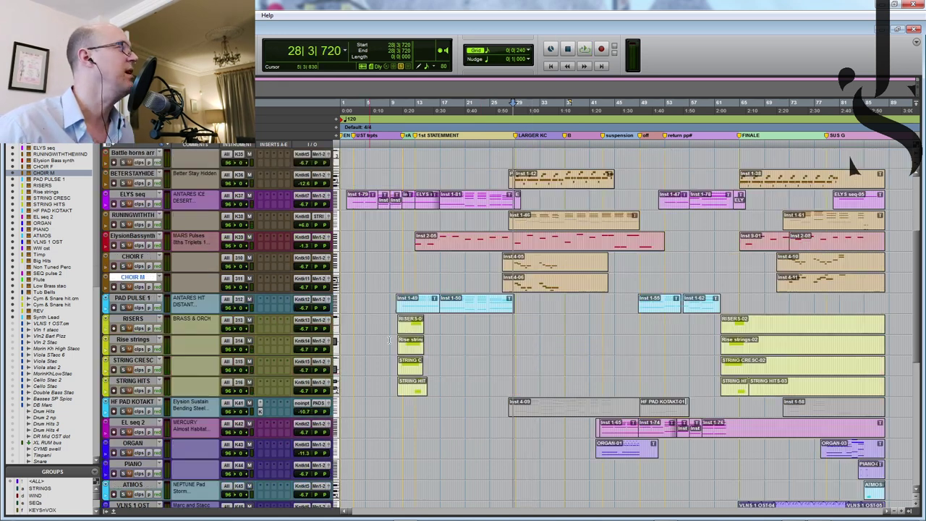
pyautogui.click(132, 319)
pyautogui.keyDown('shift'); pyautogui.click(132, 380); pyautogui.keyUp('shift')
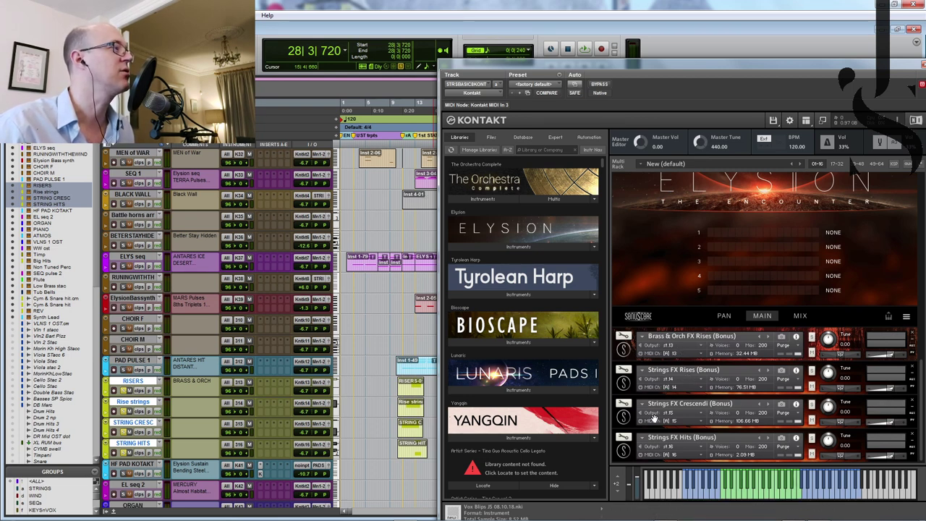
pyautogui.click(623, 348)
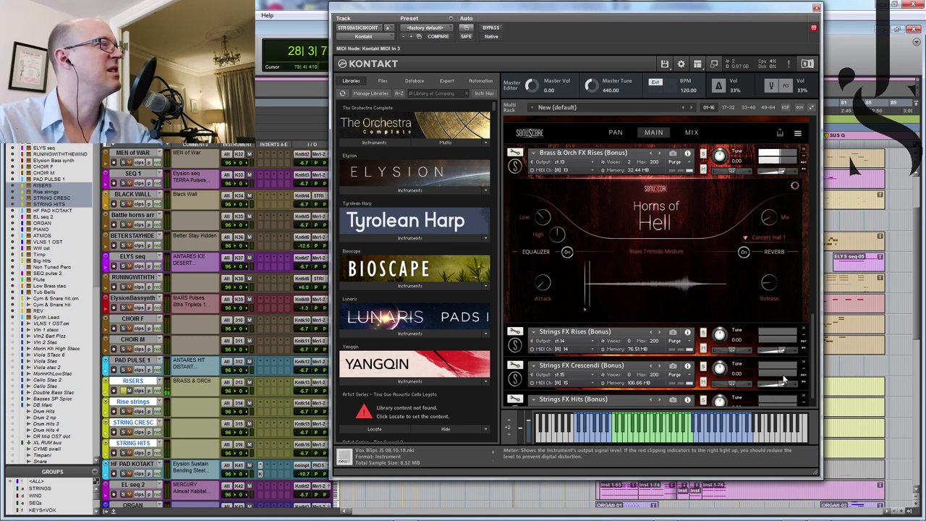
# Step: Expand the Strings FX Rises (Bonus) instrument and select the Rise strings track to audition its sounds
pyautogui.click(515, 346)
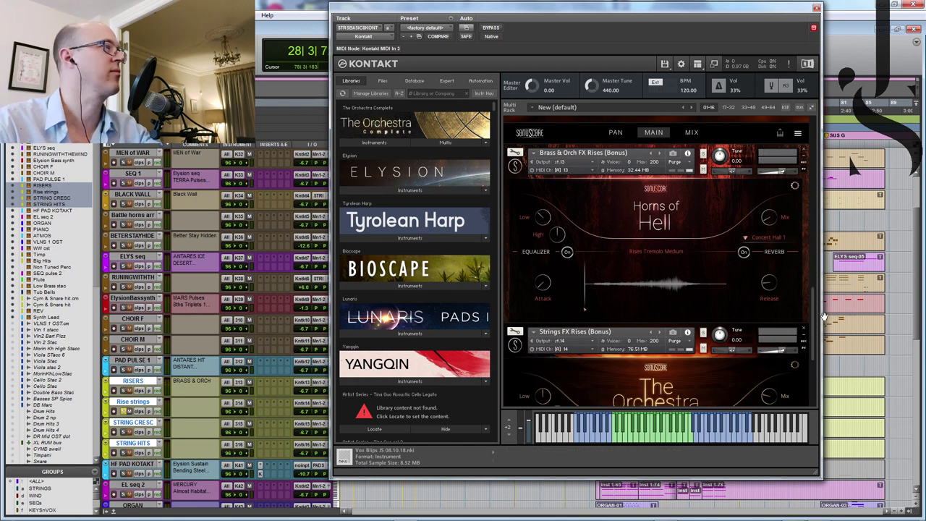
pyautogui.moveTo(813, 312); pyautogui.dragTo(813, 352)
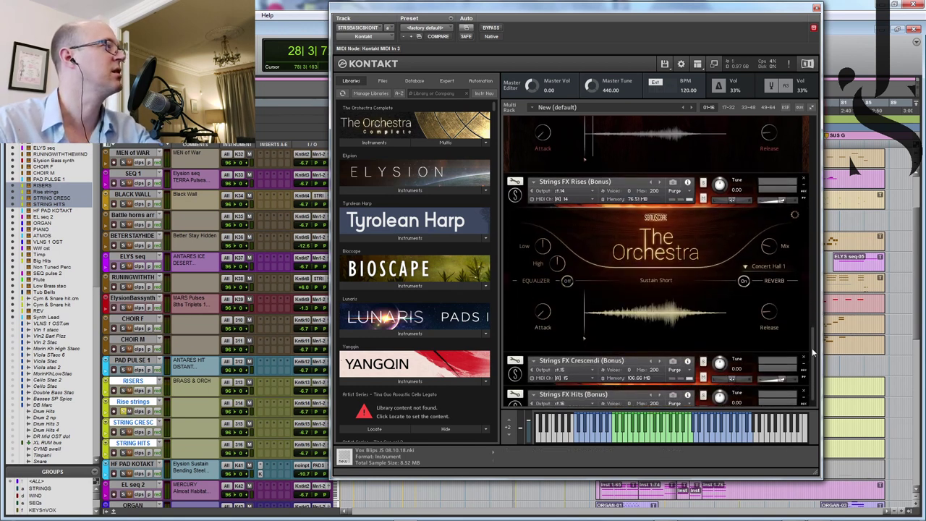
pyautogui.click(134, 403)
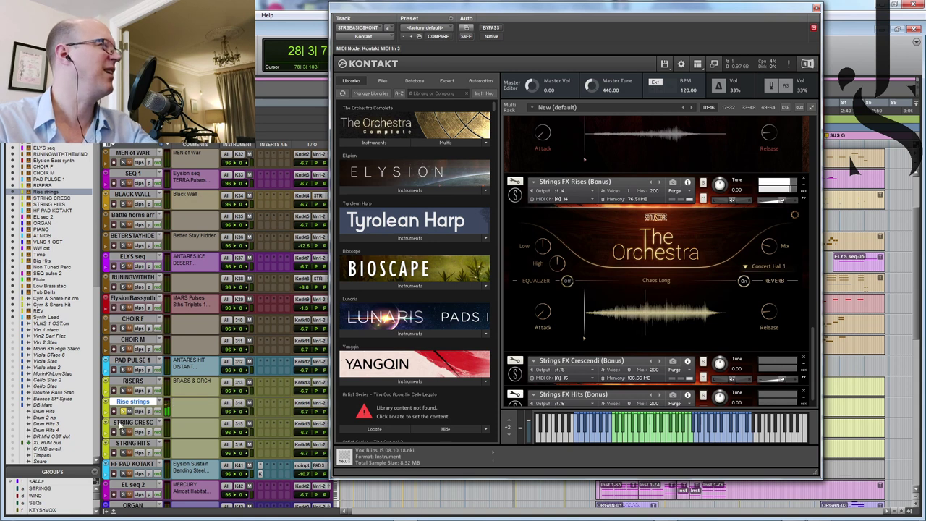
# Step: Select the STRING CRESC track, expand Strings FX Crescendi (Bonus) and move the Sustain Mid Long sample start to the middle of the waveform
pyautogui.click(132, 422)
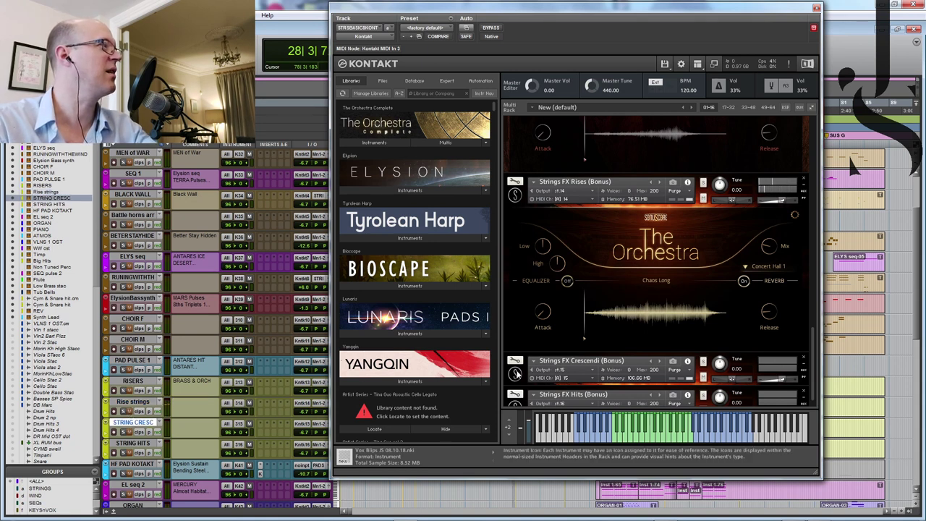
pyautogui.click(515, 374)
pyautogui.scroll(-3, 810, 358)
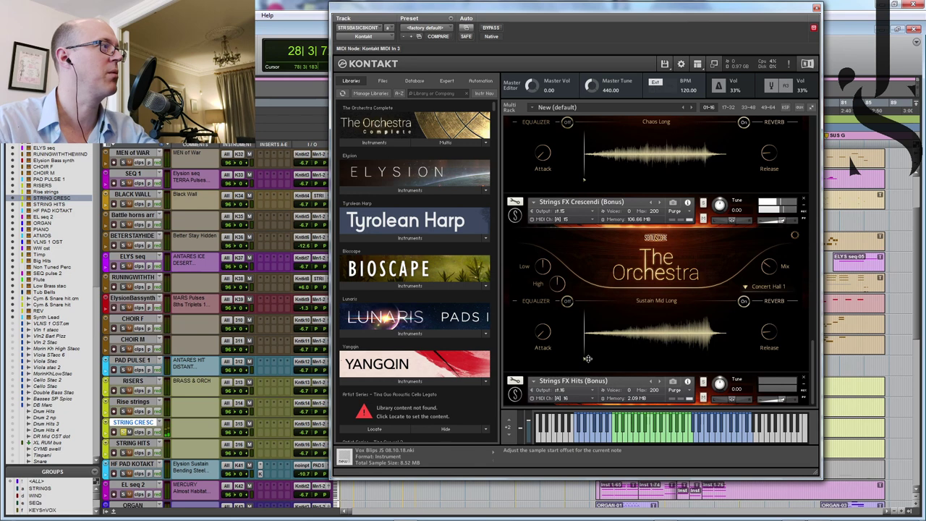
pyautogui.moveTo(583, 360); pyautogui.dragTo(670, 351)
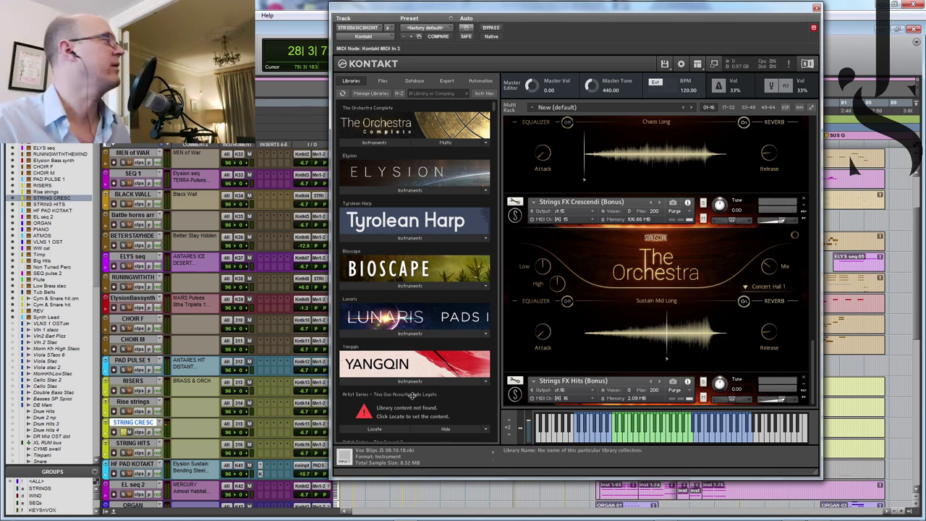
# Step: Select the STRING HITS track and inspect the Strings FX Hits (Bonus) instrument while auditioning it
pyautogui.click(136, 444)
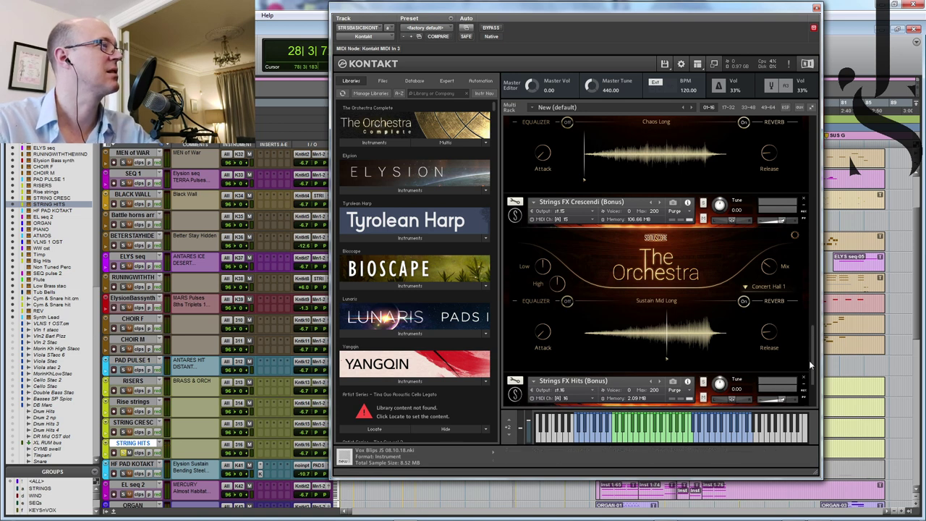
pyautogui.scroll(-1, 814, 363)
pyautogui.scroll(-3, 813, 360)
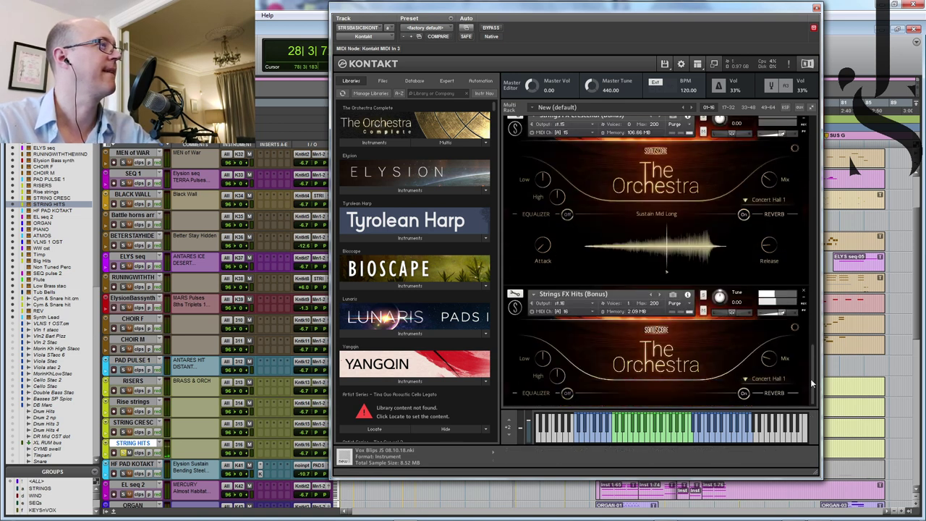
pyautogui.click(528, 305)
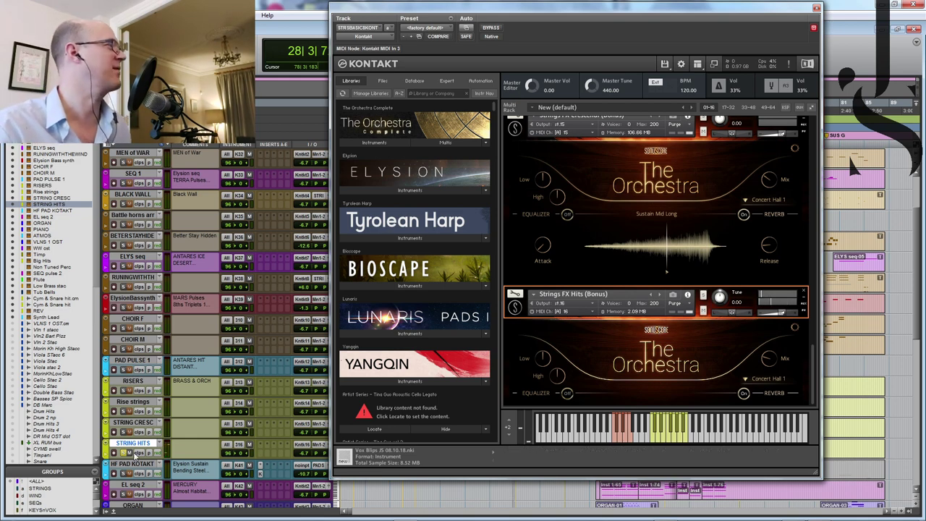
# Step: Select the RISERS, Rise strings, STRING CRESC and STRING HITS tracks and audition them together from bar 11
pyautogui.click(132, 381)
pyautogui.keyDown('shift'); pyautogui.click(132, 442); pyautogui.keyUp('shift')
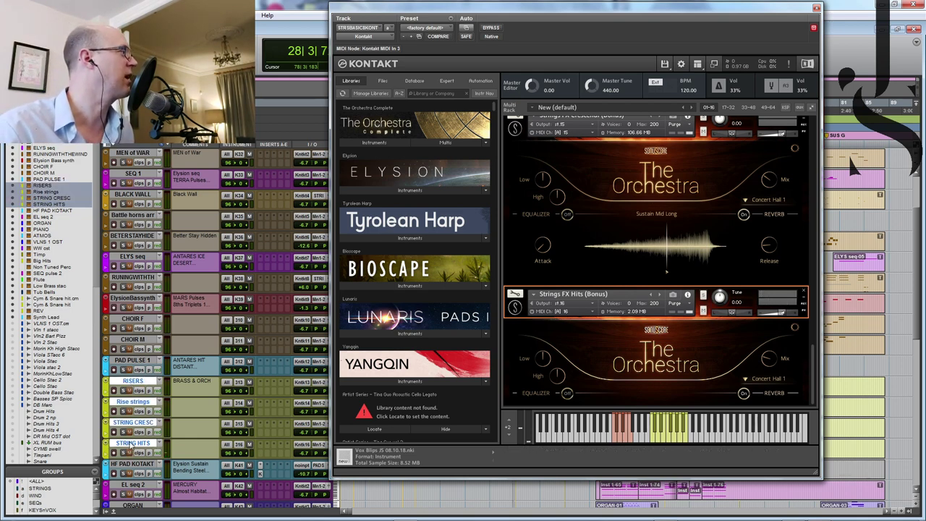
pyautogui.moveTo(465, 9); pyautogui.dragTo(925, 152)
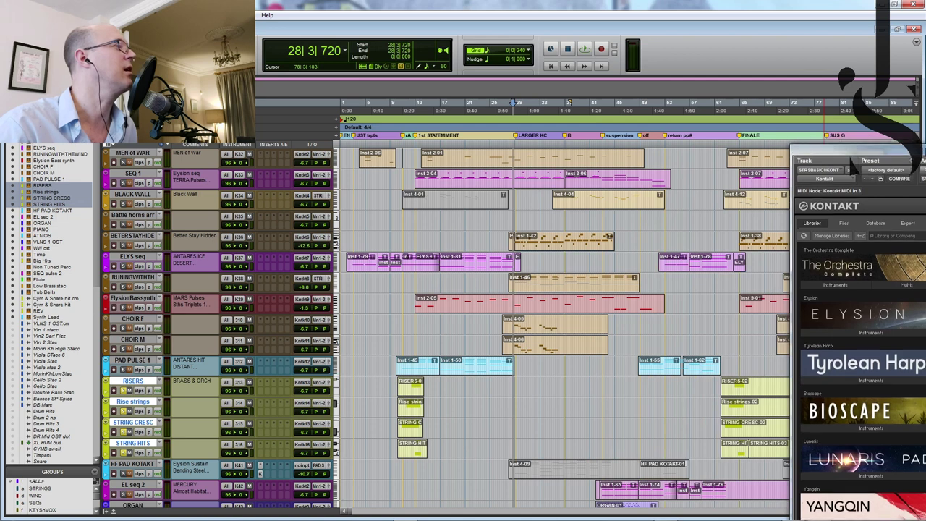
pyautogui.click(403, 144)
pyautogui.press('space')
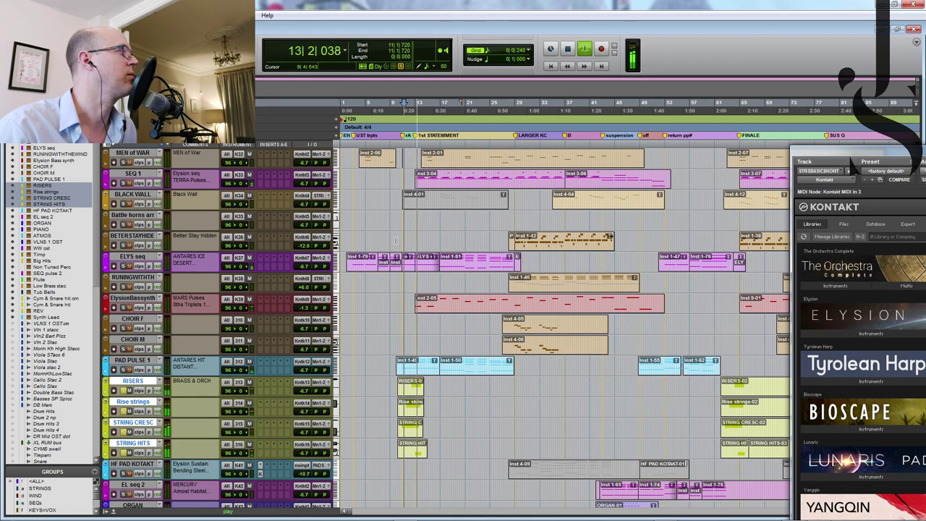
pyautogui.press('space')
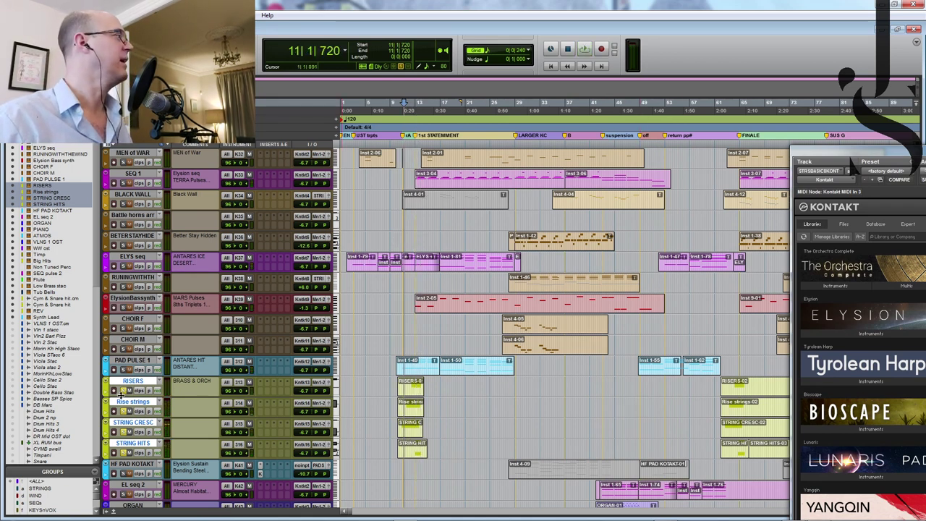
# Step: Place the playback position at the FINALE section, at bar 65, with the whole arrangement in view
pyautogui.hotkey('ctrl', '[')
pyautogui.scroll(3, 356, 382)
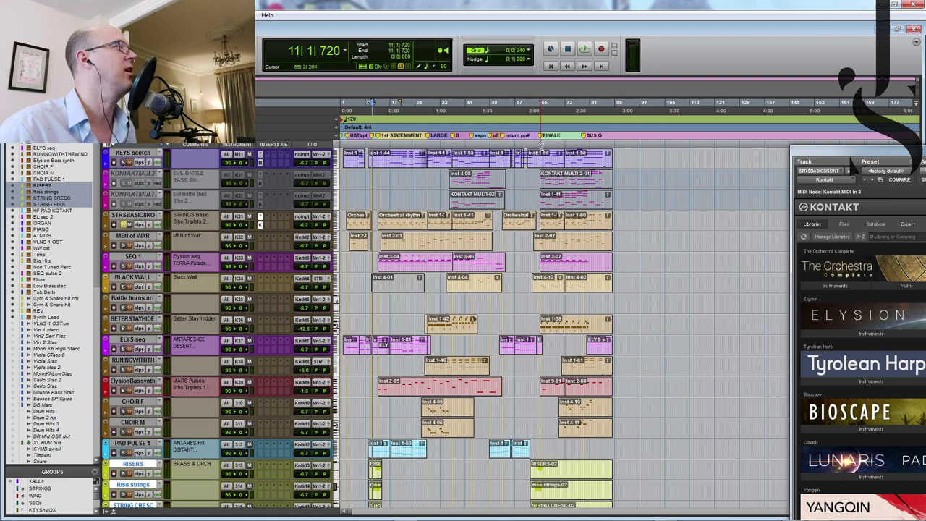
pyautogui.scroll(-1, 511, 382)
pyautogui.scroll(2, 512, 382)
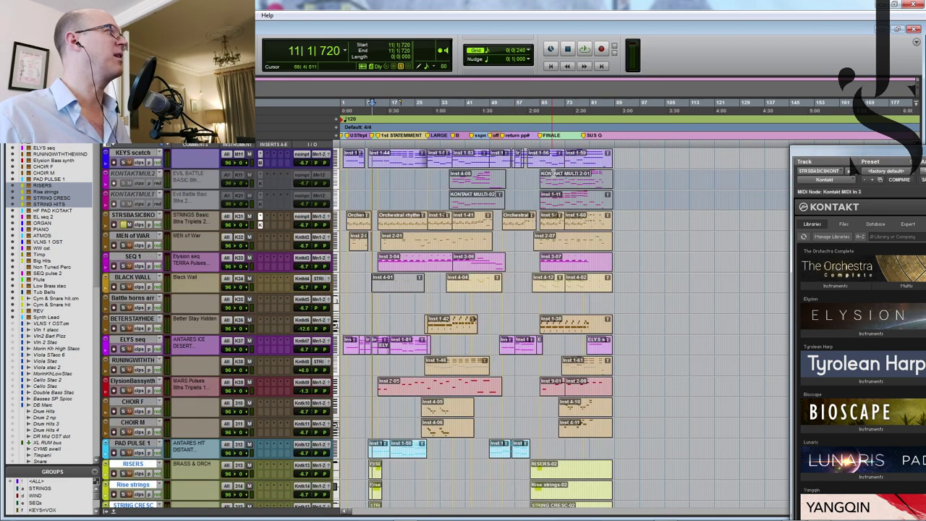
pyautogui.click(541, 162)
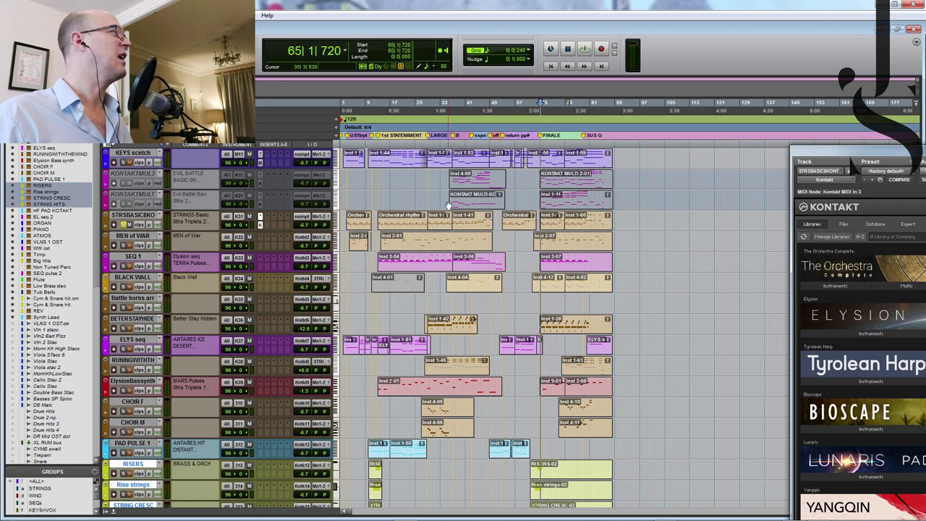
# Step: Make the inactive KONTAKTMUL2 and KONTAKTMULT tracks active and solo KONTAKTMUL2
pyautogui.click(140, 174)
pyautogui.rightClick(142, 199)
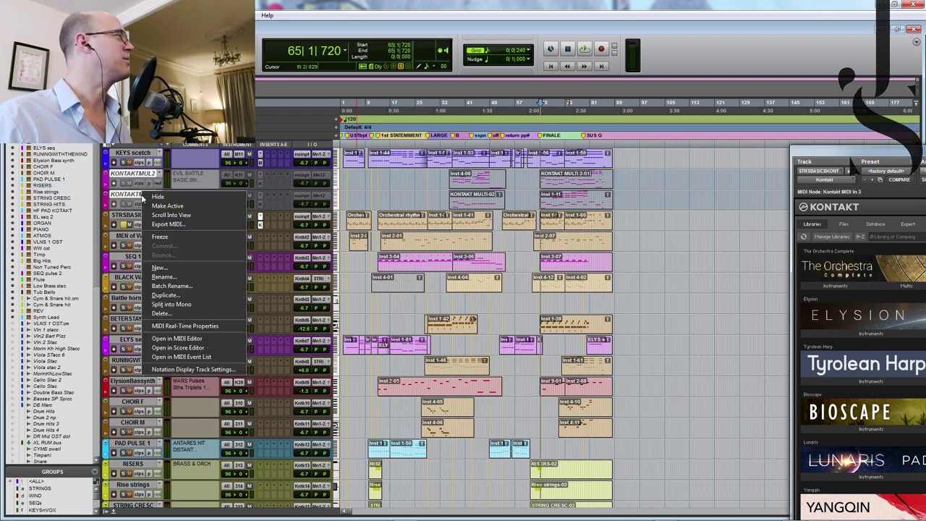
pyautogui.click(149, 205)
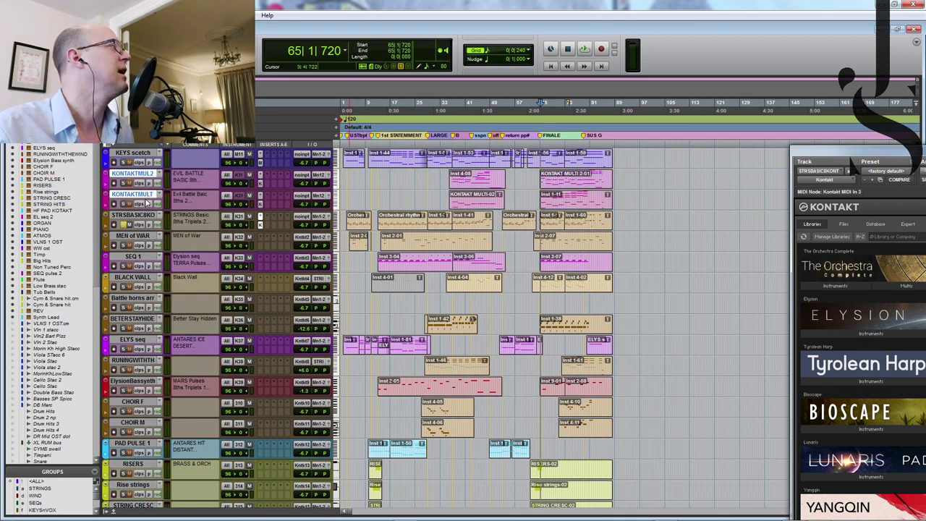
pyautogui.click(123, 184)
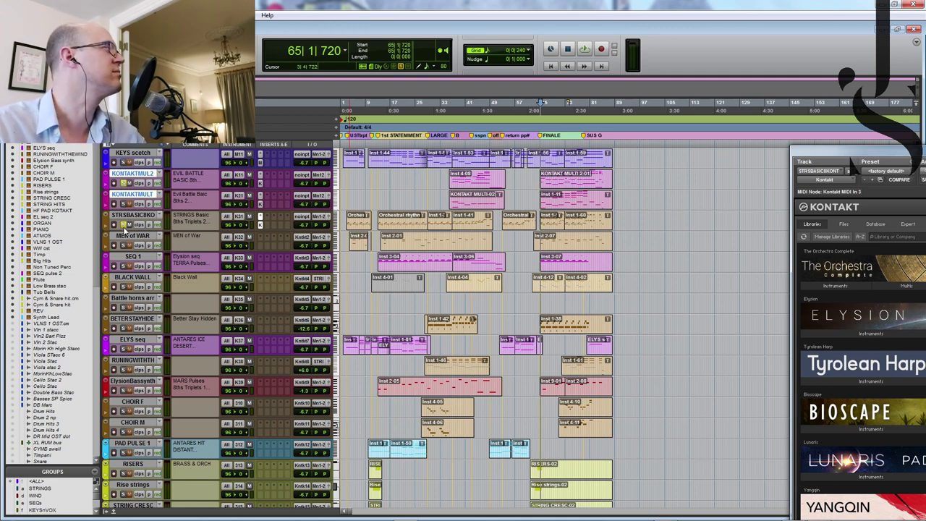
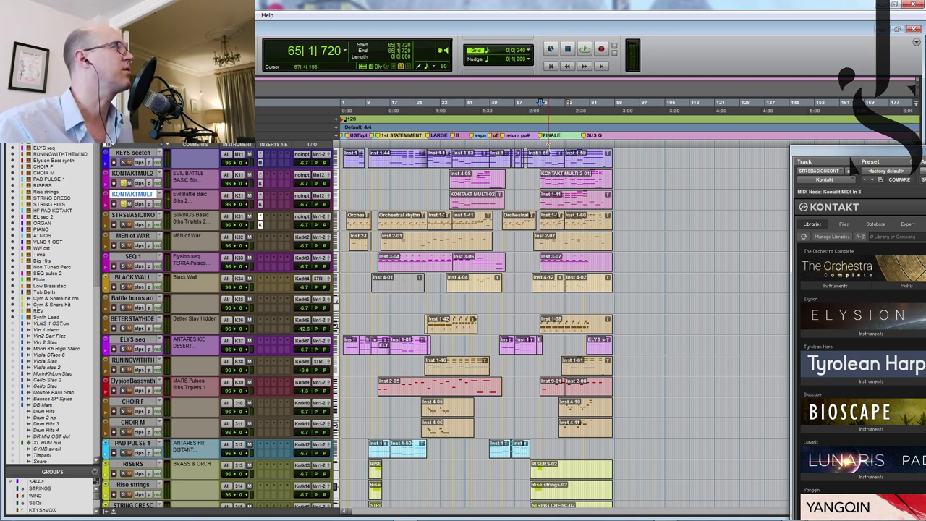
# Step: Audition the soloed KONTAKTMUL2 and KONTAKTMULT tracks from just before the FINALE, at bar 64
pyautogui.press('space')
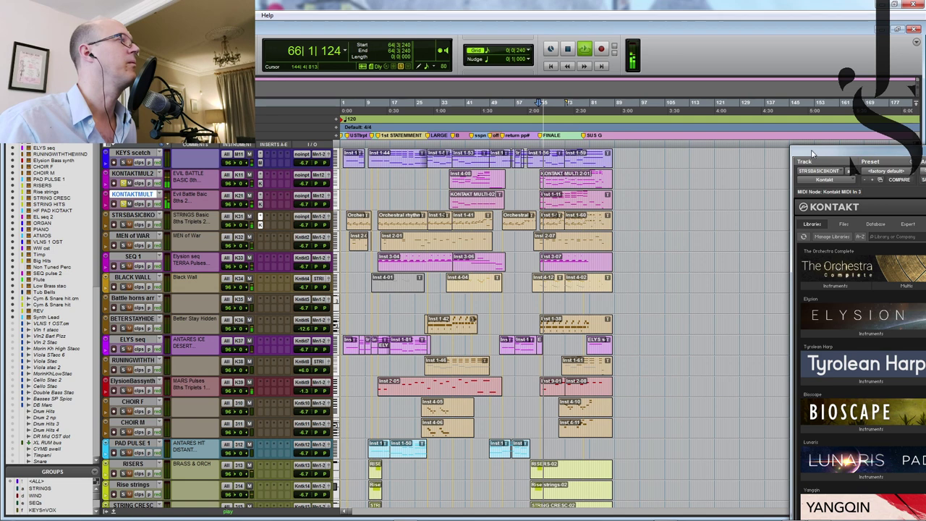
pyautogui.moveTo(813, 157); pyautogui.dragTo(666, 126)
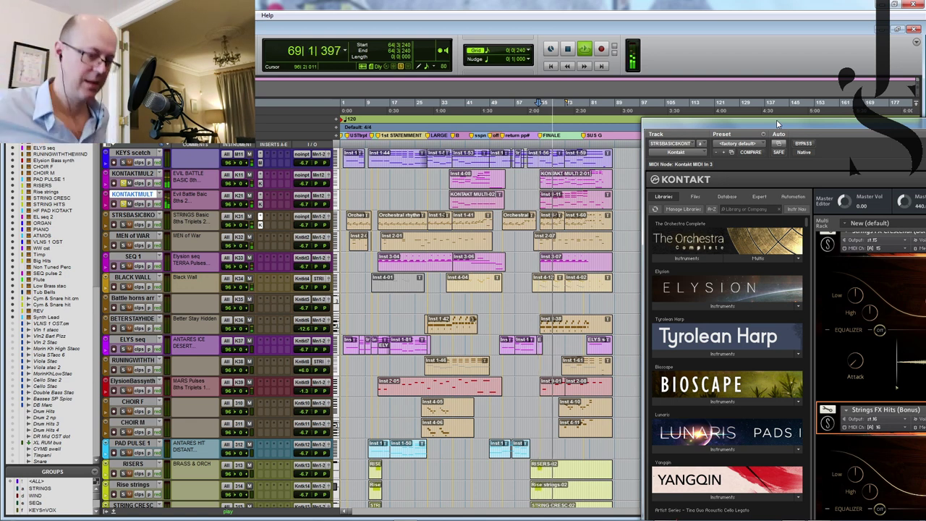
pyautogui.press('space')
# Step: Reopen the STRSBASIC8KONT Kontakt window and expand the first The Orchestra Complete 1 instrument to view its STRINGS Basic 8ths Triplets 02 slots
pyautogui.moveTo(750, 135); pyautogui.dragTo(691, 134)
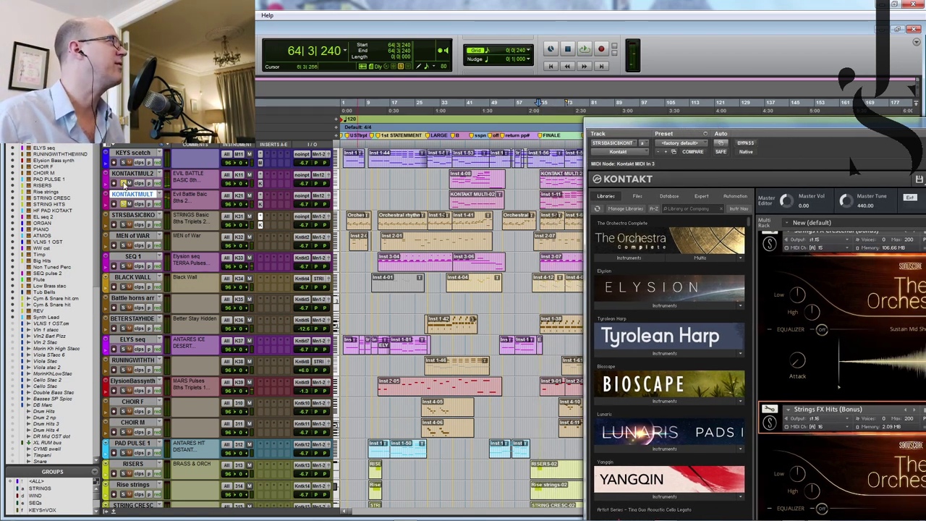
pyautogui.moveTo(685, 121); pyautogui.dragTo(419, 92)
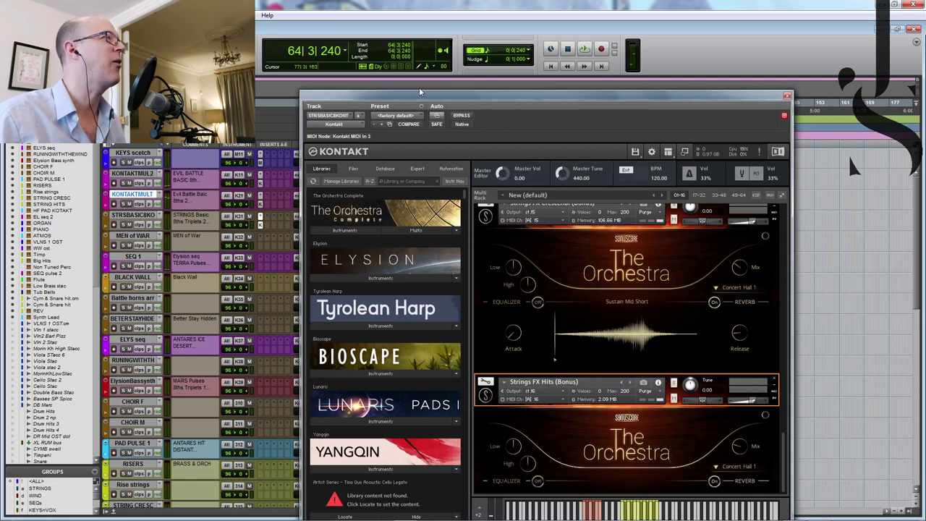
pyautogui.click(787, 95)
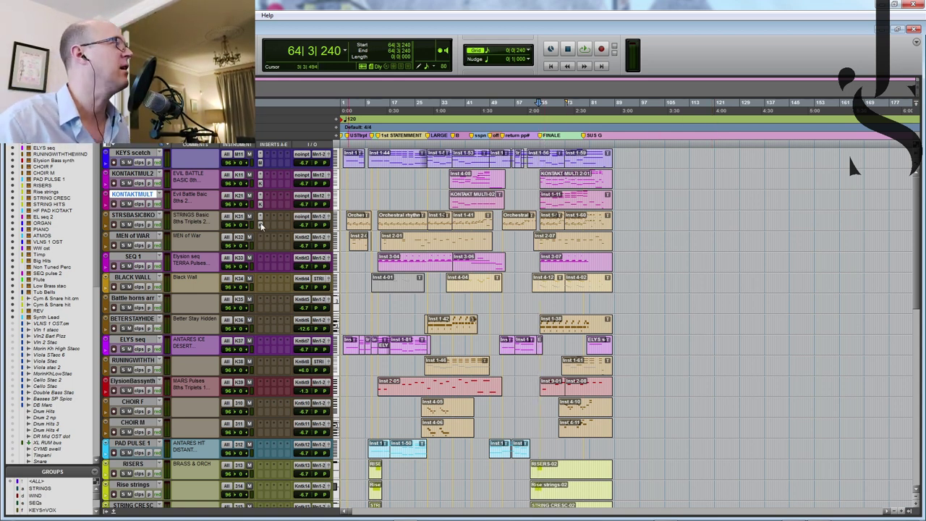
pyautogui.click(300, 249)
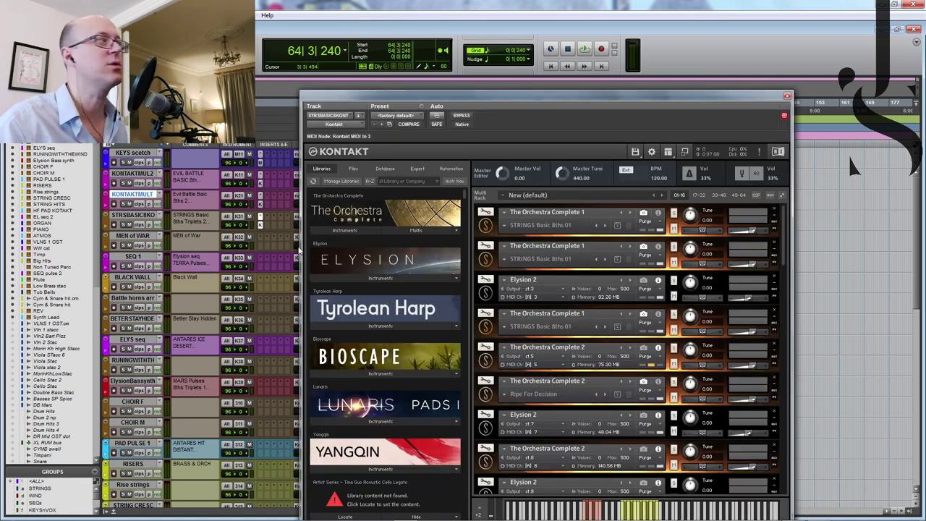
pyautogui.click(484, 226)
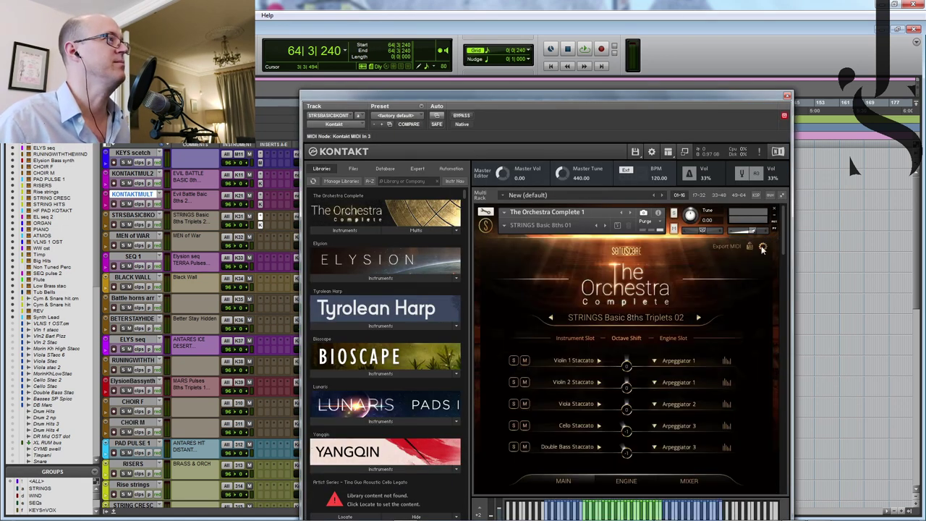
# Step: Examine the first instrument's mixer page and the output options for Violin 1 and Violin 2, and close the Kontakt window
pyautogui.moveTo(782, 241)
pyautogui.mouseDown()
pyautogui.moveTo(782, 282)
pyautogui.moveTo(782, 259)
pyautogui.mouseUp()
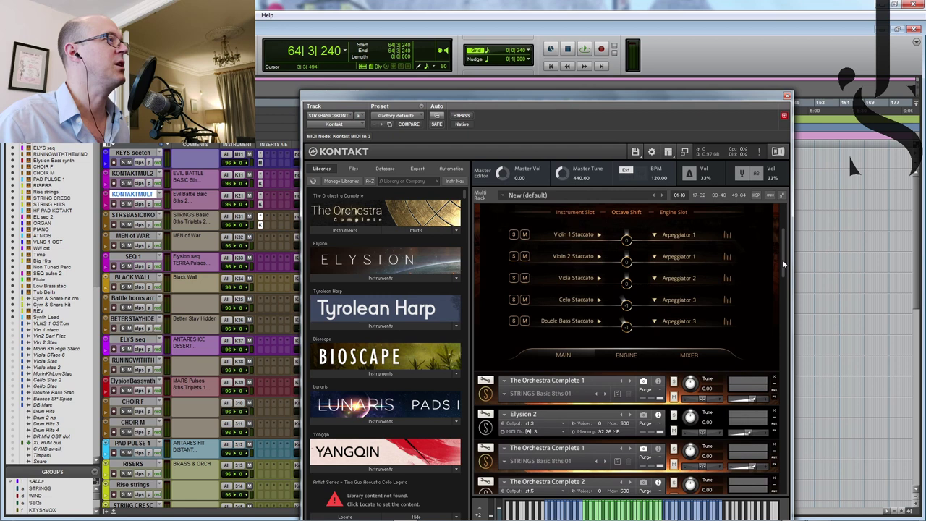
pyautogui.click(689, 354)
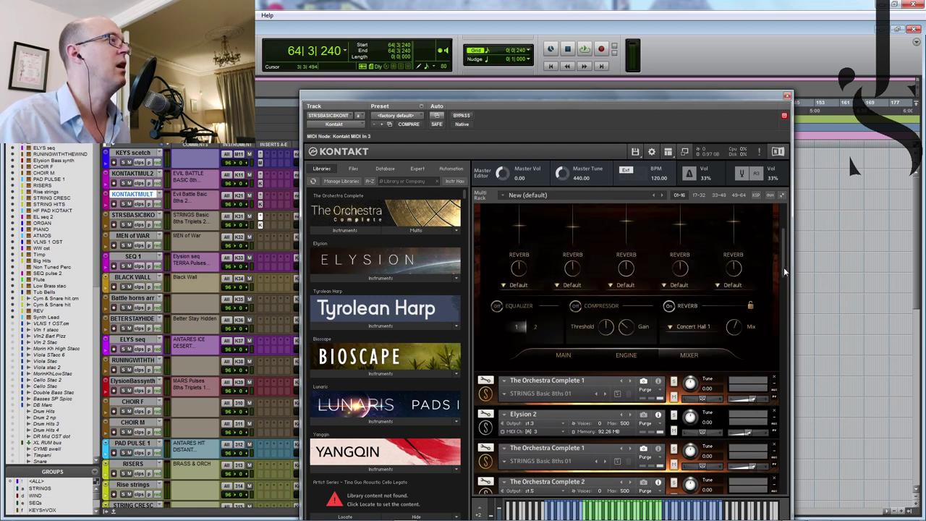
pyautogui.moveTo(784, 266); pyautogui.dragTo(784, 251)
pyautogui.click(519, 377)
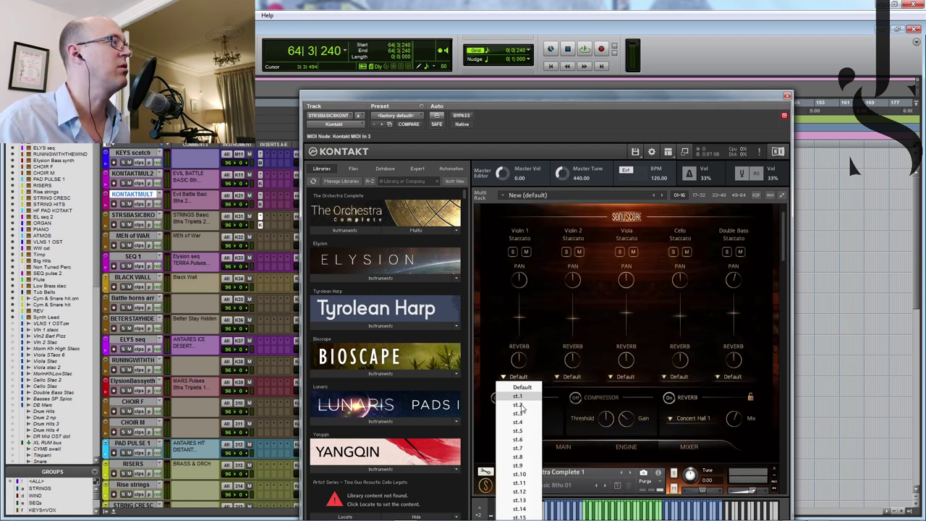
pyautogui.click(570, 376)
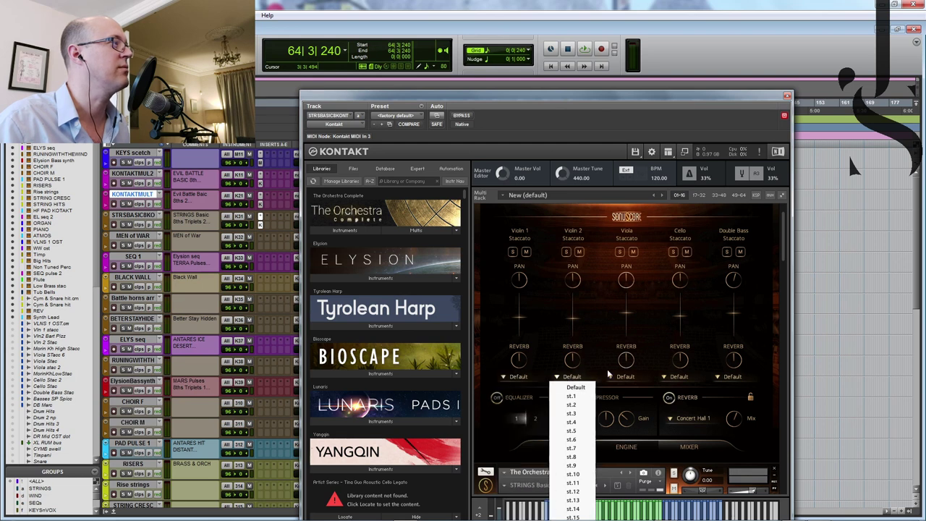
pyautogui.moveTo(783, 254); pyautogui.dragTo(782, 195)
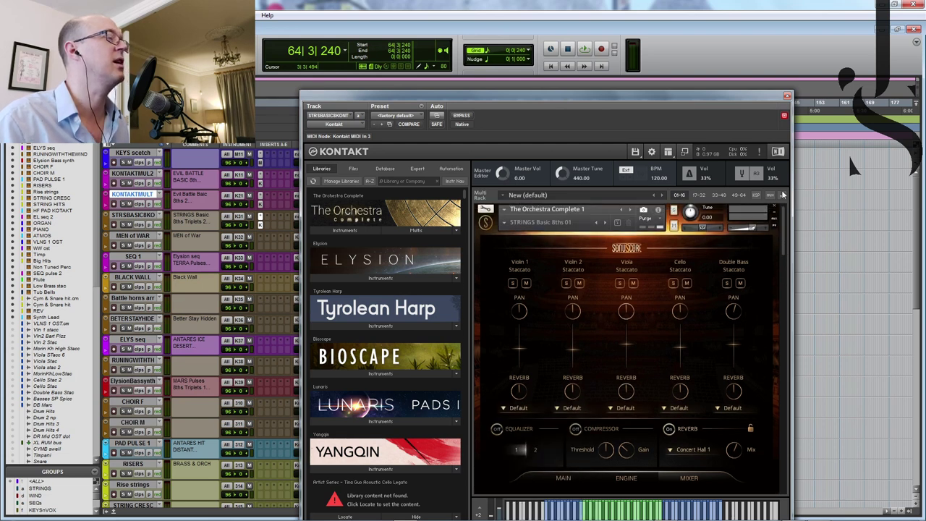
pyautogui.click(787, 96)
# Step: Audition the full arrangement from just before the FINALE, at 64|3|720, and look through the tracks down to Tub Bells and the cymbals
pyautogui.scroll(-2, 643, 334)
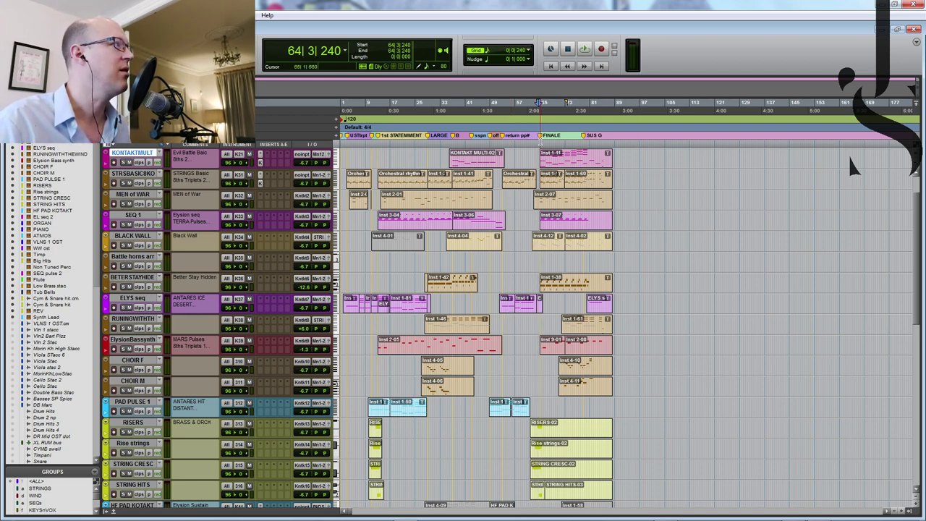
pyautogui.press('Tab')
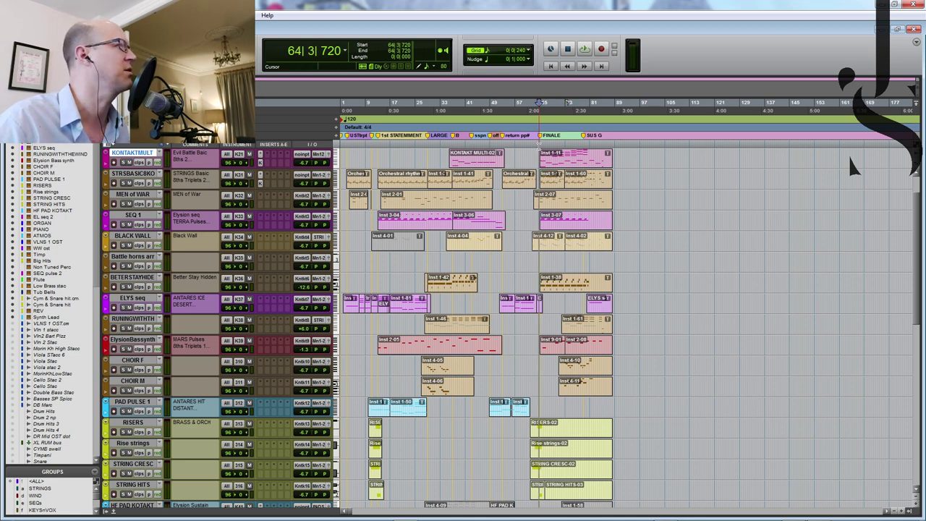
pyautogui.press('space')
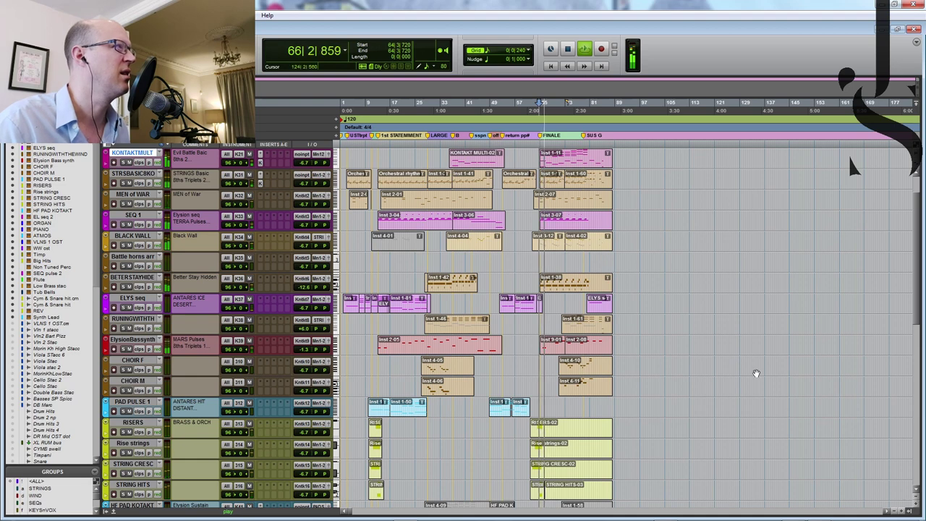
pyautogui.scroll(-10, 853, 166)
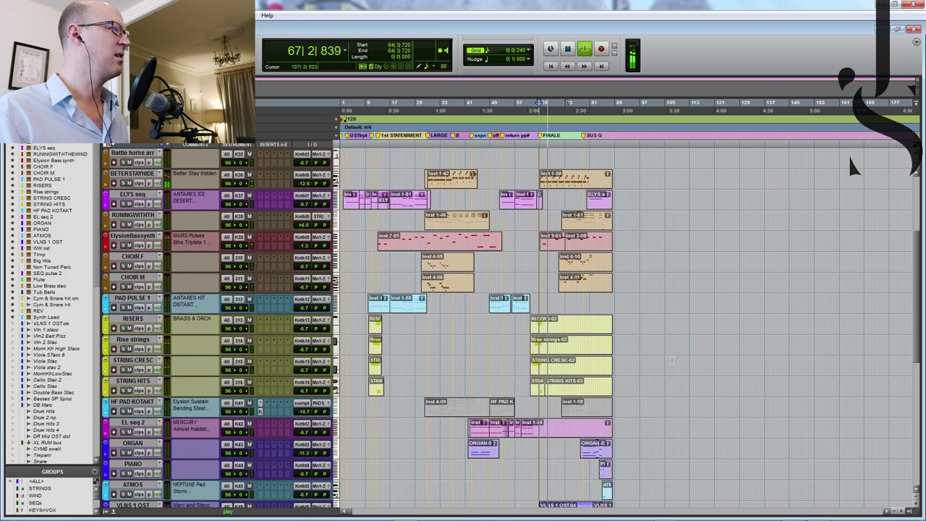
pyautogui.scroll(-5, 672, 359)
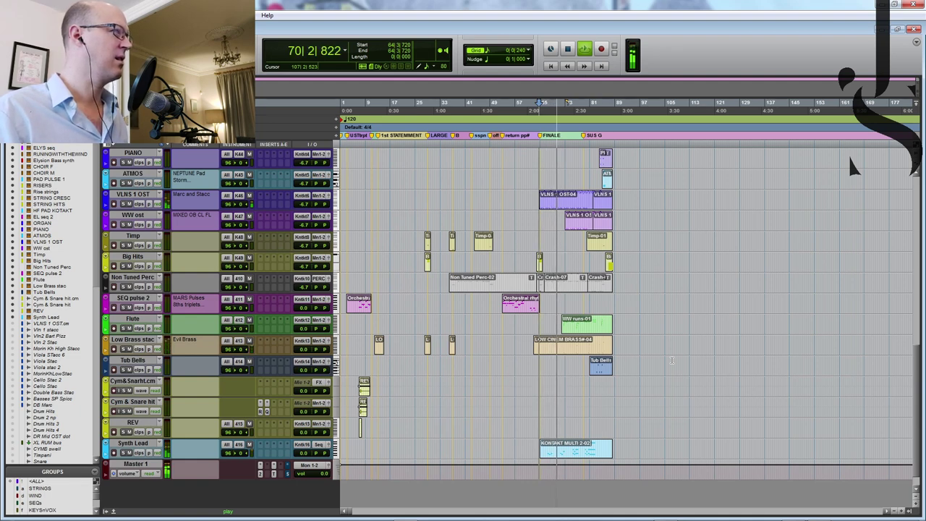
pyautogui.scroll(5, 671, 360)
pyautogui.scroll(14, 671, 360)
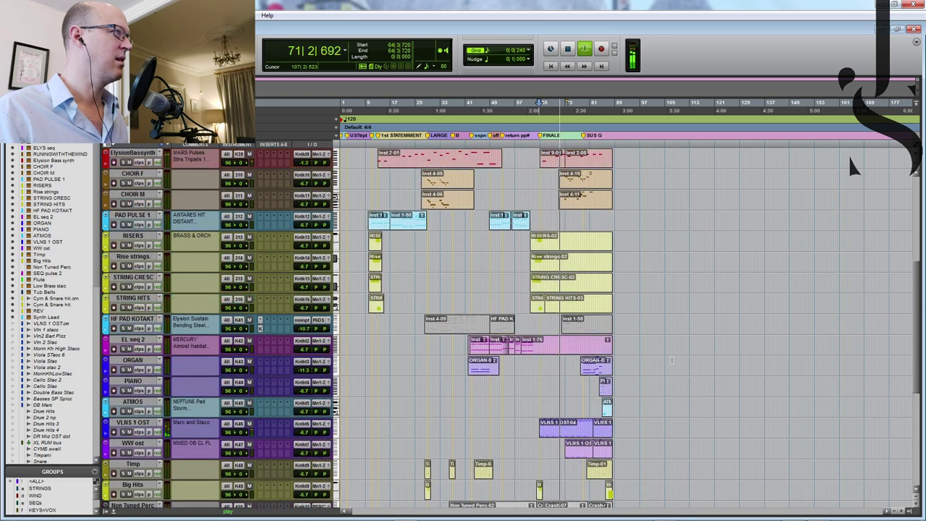
pyautogui.scroll(3, 671, 359)
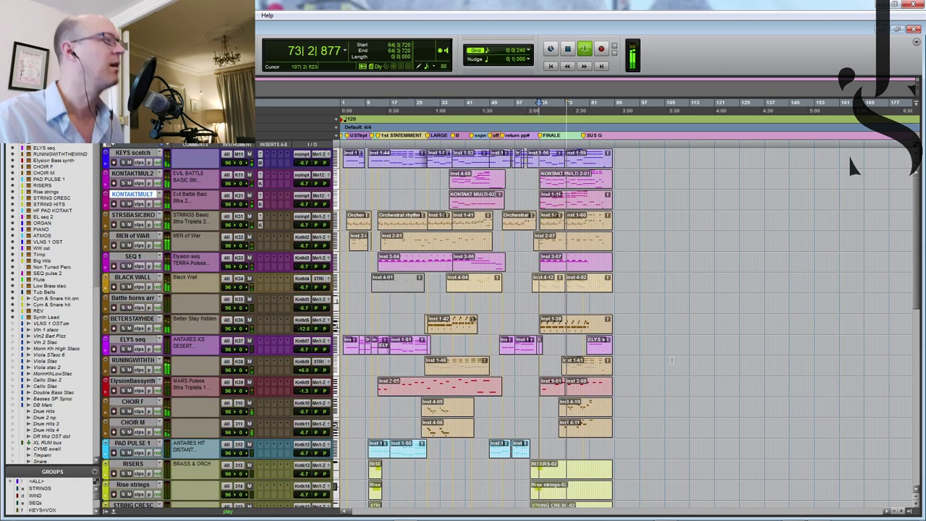
pyautogui.scroll(-7, 671, 359)
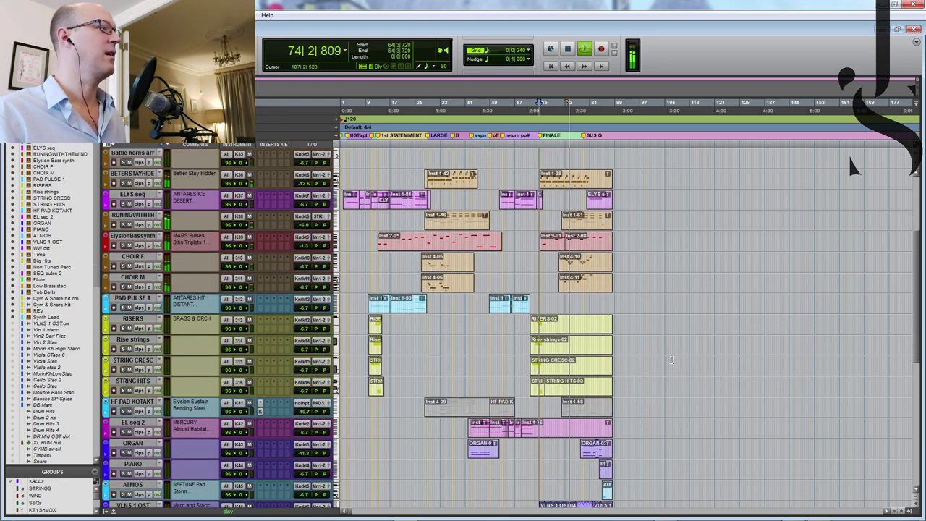
pyautogui.scroll(-9, 671, 359)
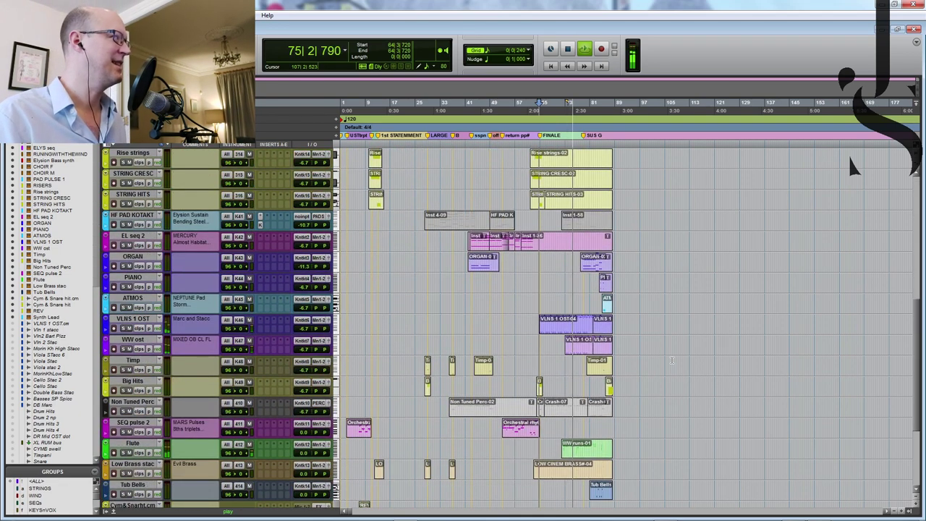
pyautogui.scroll(-2, 671, 360)
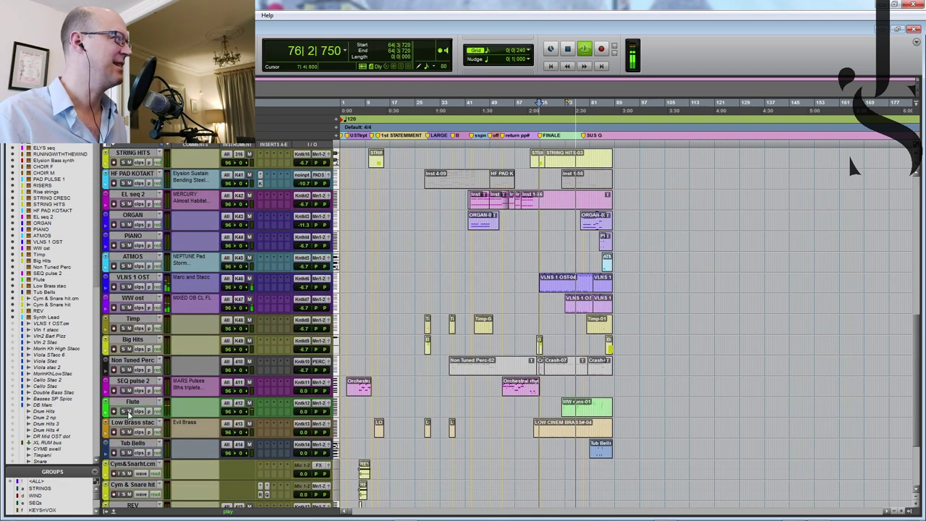
# Step: Stop playback, enlarge the Flute track and open its WW runs-01 clip in the MIDI editor
pyautogui.moveTo(132, 418); pyautogui.dragTo(133, 461)
pyautogui.press('space')
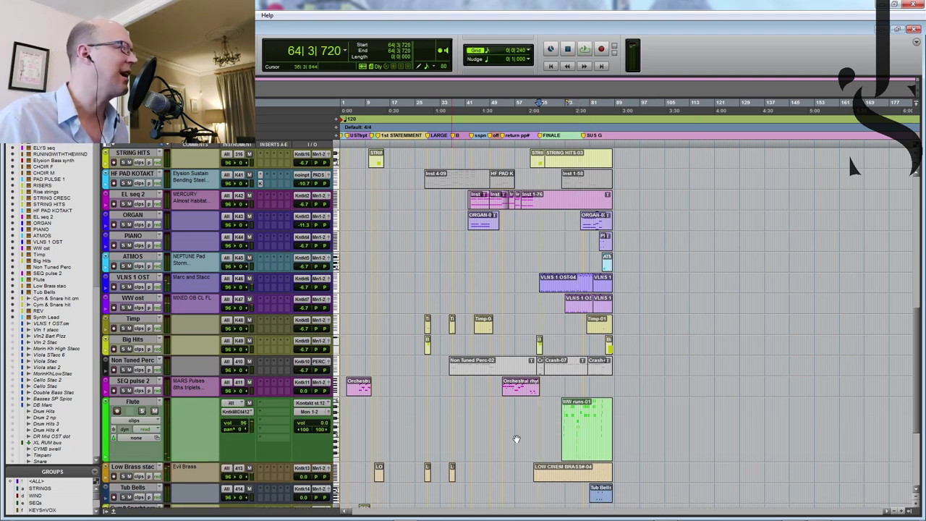
pyautogui.click(137, 401)
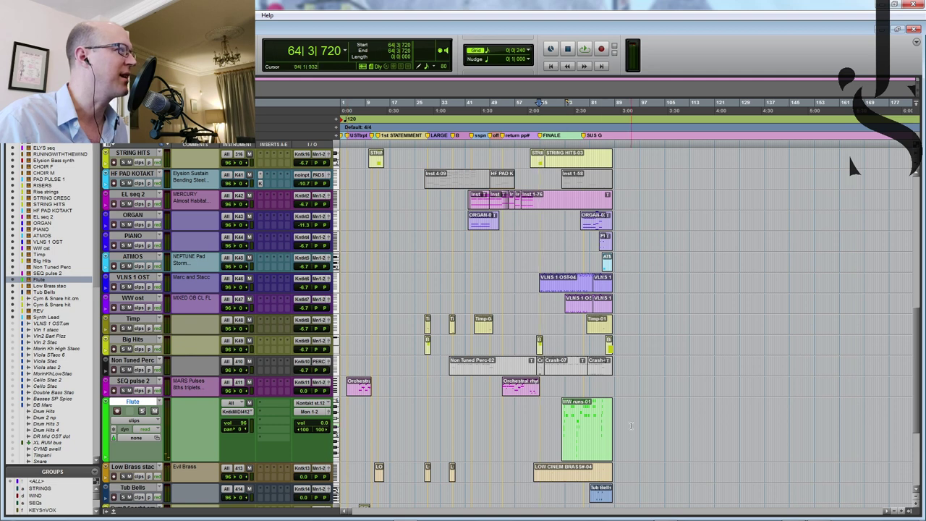
pyautogui.scroll(1, 627, 449)
pyautogui.scroll(1, 715, 449)
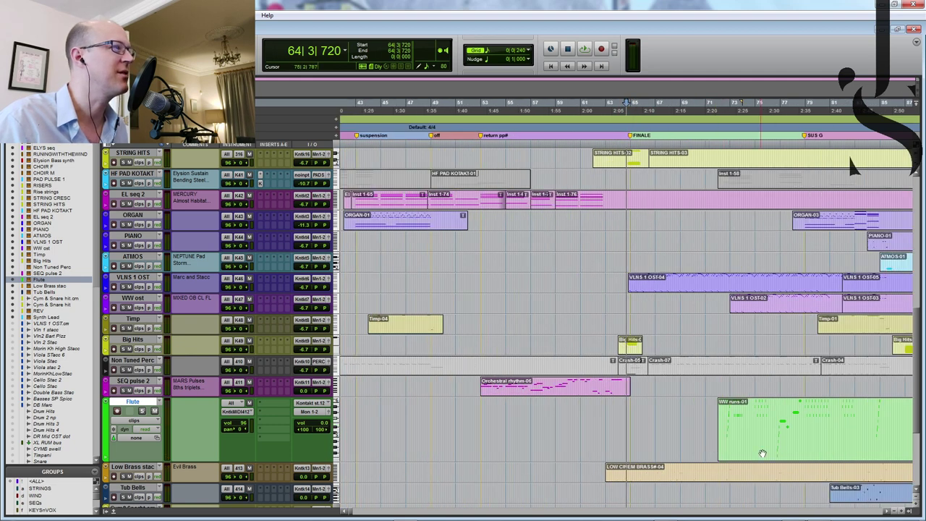
pyautogui.click(791, 450)
pyautogui.press('super+equal')
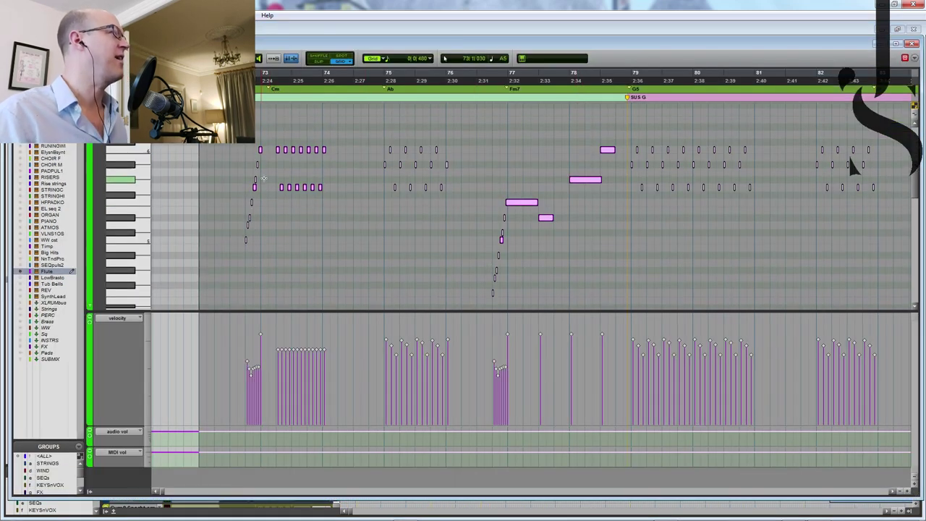
# Step: Audition the Flute runs from just before bar 73, move the playback position to 76|3|480 and close the MIDI editor
pyautogui.hotkey('ctrl', 'a')
pyautogui.press('space')
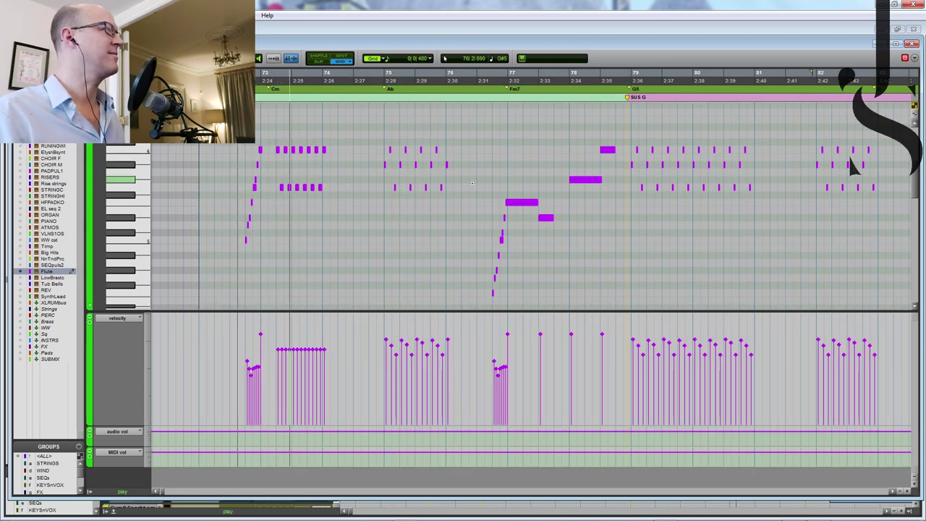
pyautogui.click(484, 152)
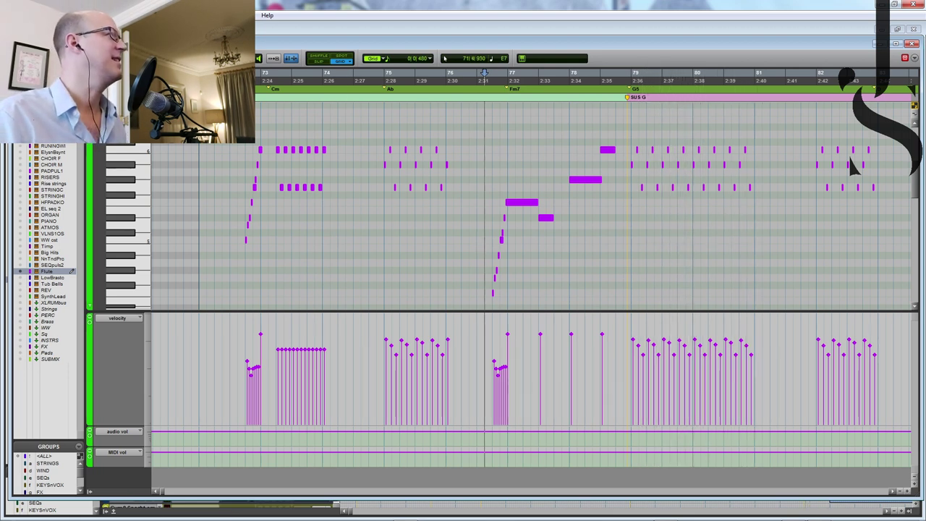
pyautogui.hotkey('alt', 'w')
pyautogui.press('Return')
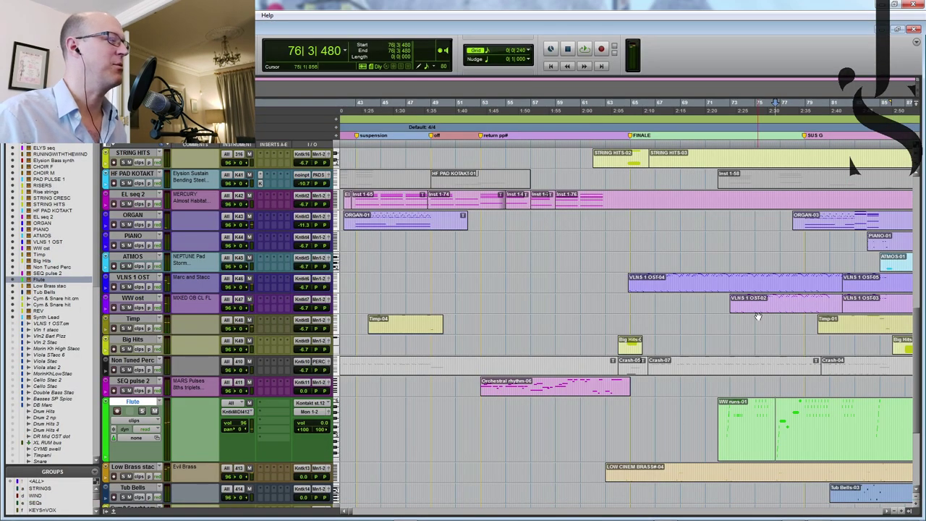
# Step: Solo the Tub Bells track and audition it from 82|1|720, in the SUS G section
pyautogui.hotkey('ctrl', '[')
pyautogui.scroll(-5, 749, 436)
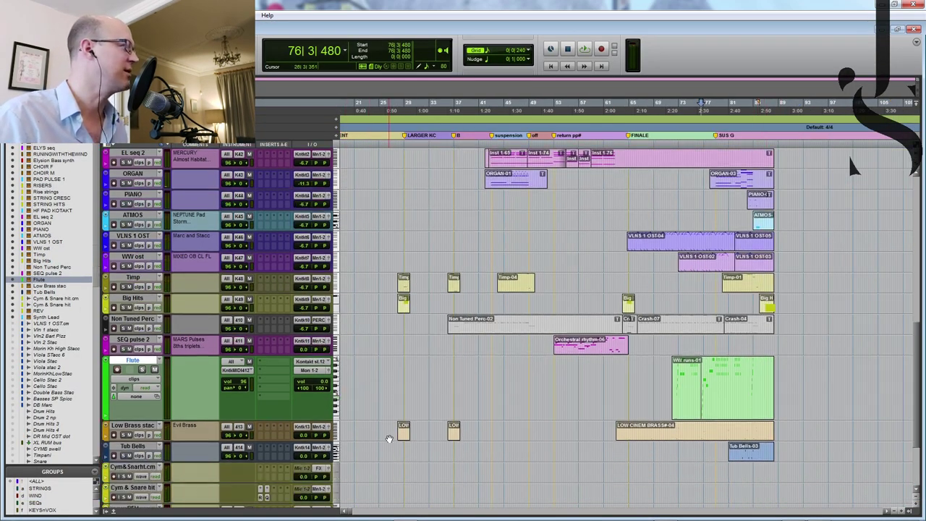
pyautogui.click(735, 145)
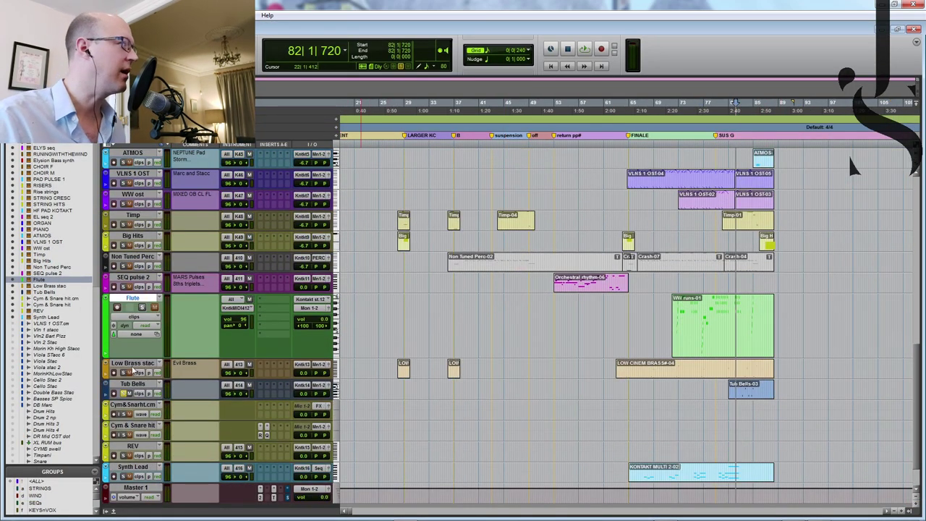
pyautogui.press('space')
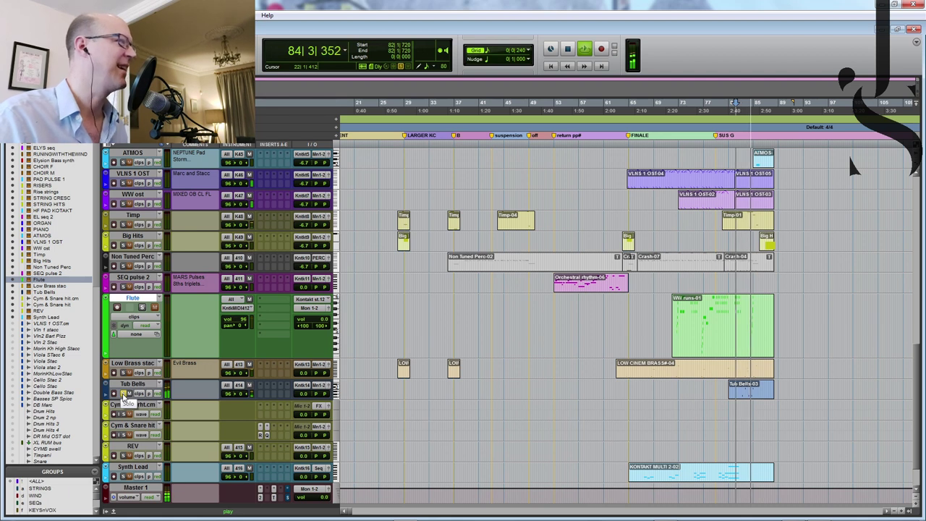
pyautogui.press('space')
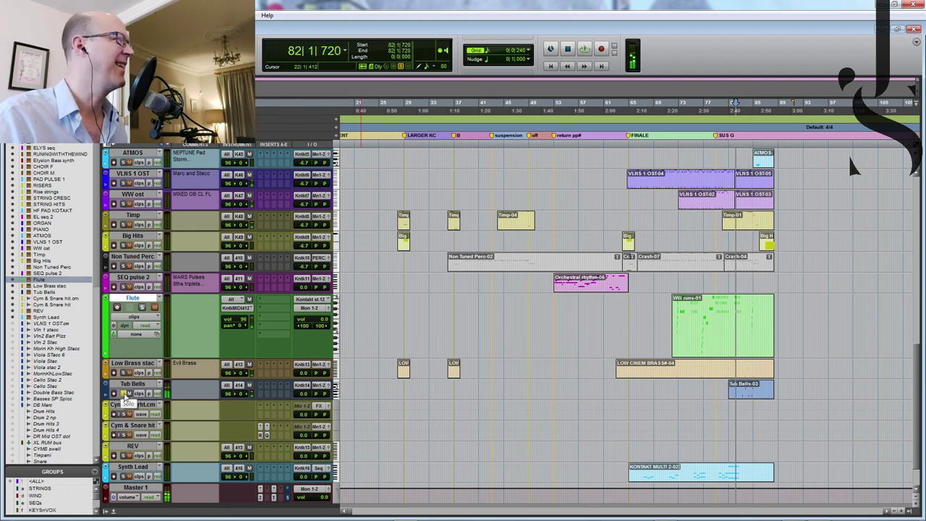
# Step: Unsolo the Tub Bells track and audition the full arrangement's ending from 82|3|000
pyautogui.click(736, 123)
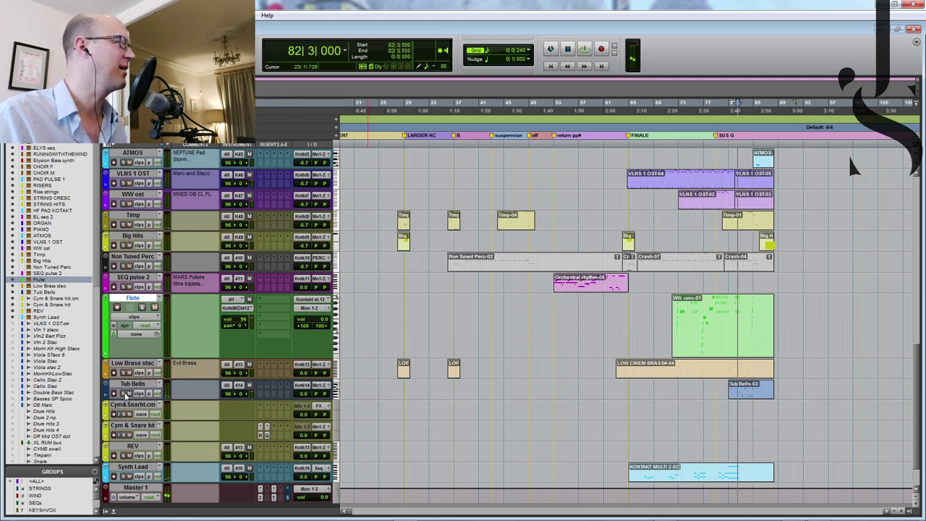
pyautogui.press('space')
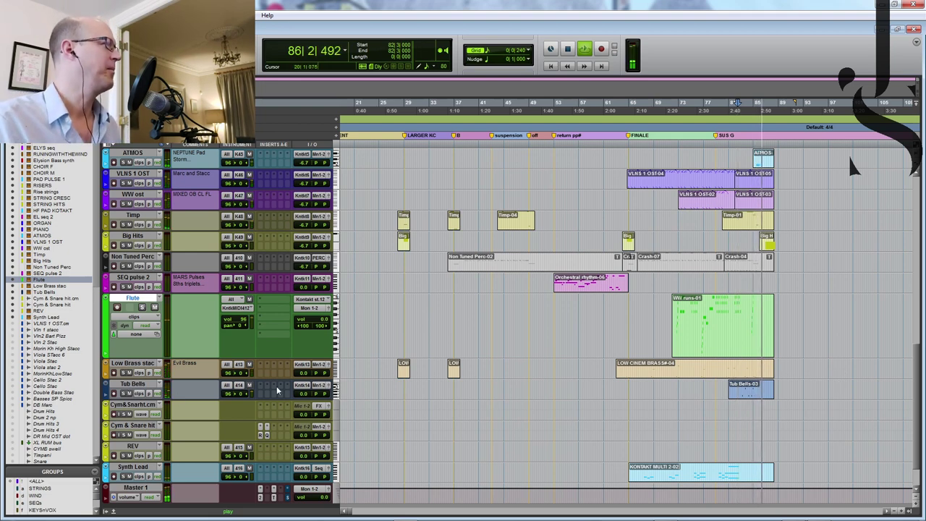
pyautogui.press('space')
# Step: Recall memory location 7 to bring the individual audio tracks into view
pyautogui.scroll(3, 825, 349)
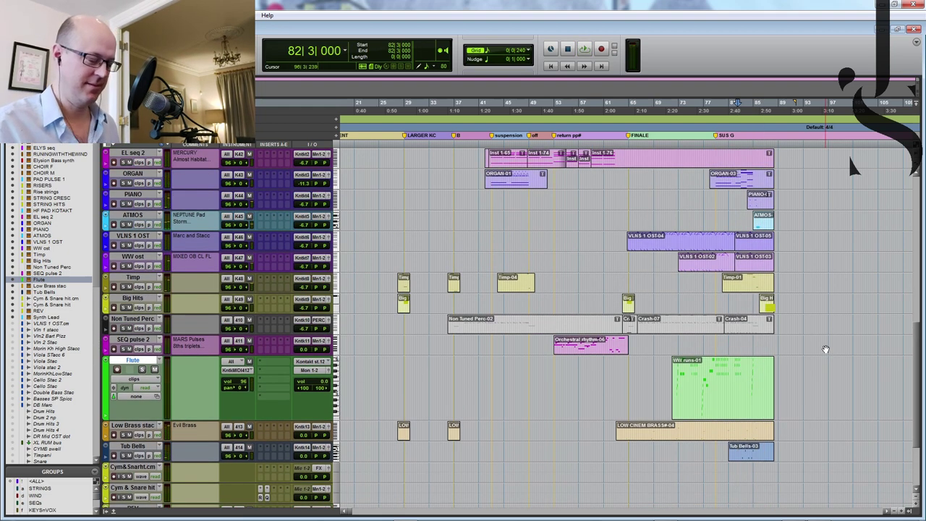
pyautogui.press('KP_Decimal')
pyautogui.press('7')
pyautogui.press('KP_Decimal')
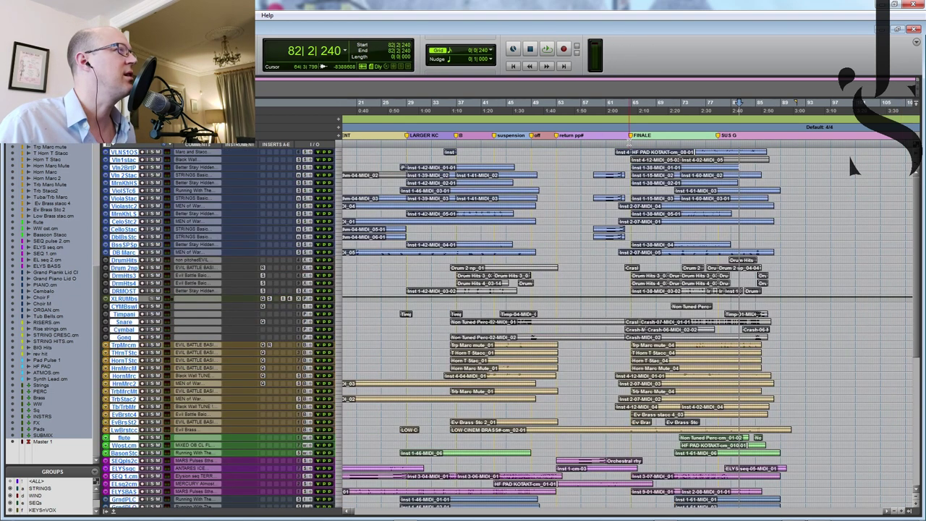
# Step: Audition the individual audio tracks together from just before the FINALE, at 64|3|000
pyautogui.click(626, 144)
pyautogui.click(627, 143)
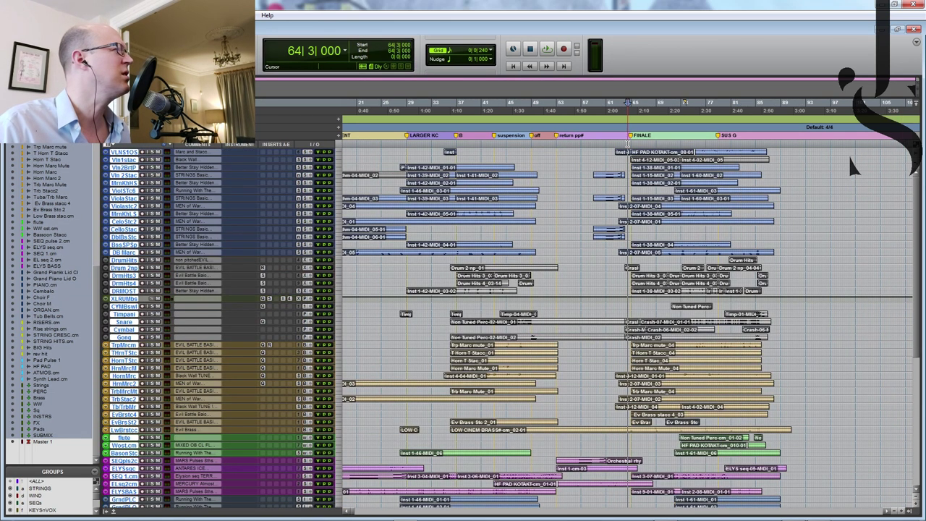
pyautogui.press('space')
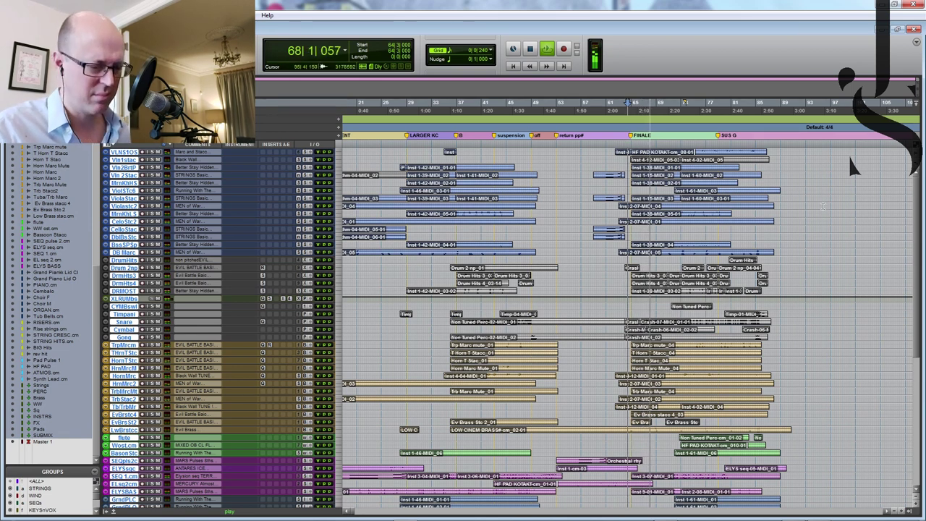
pyautogui.press('space')
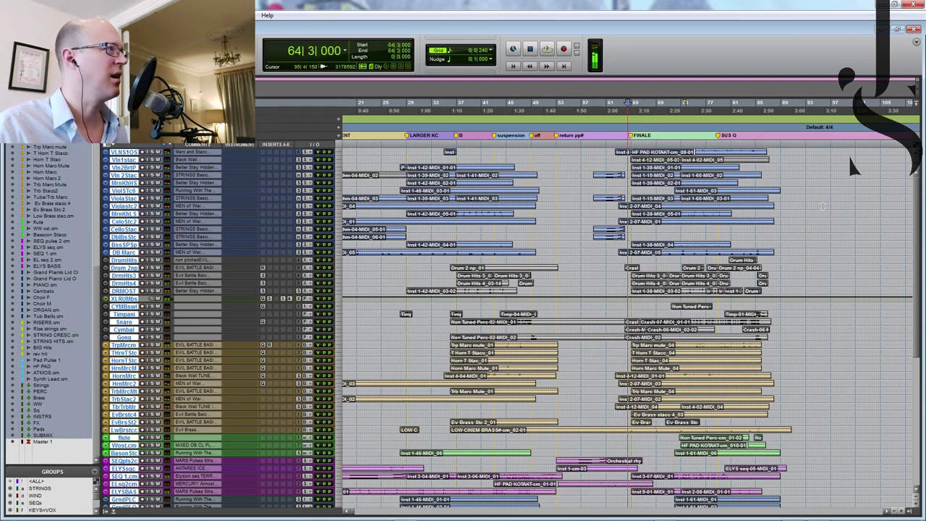